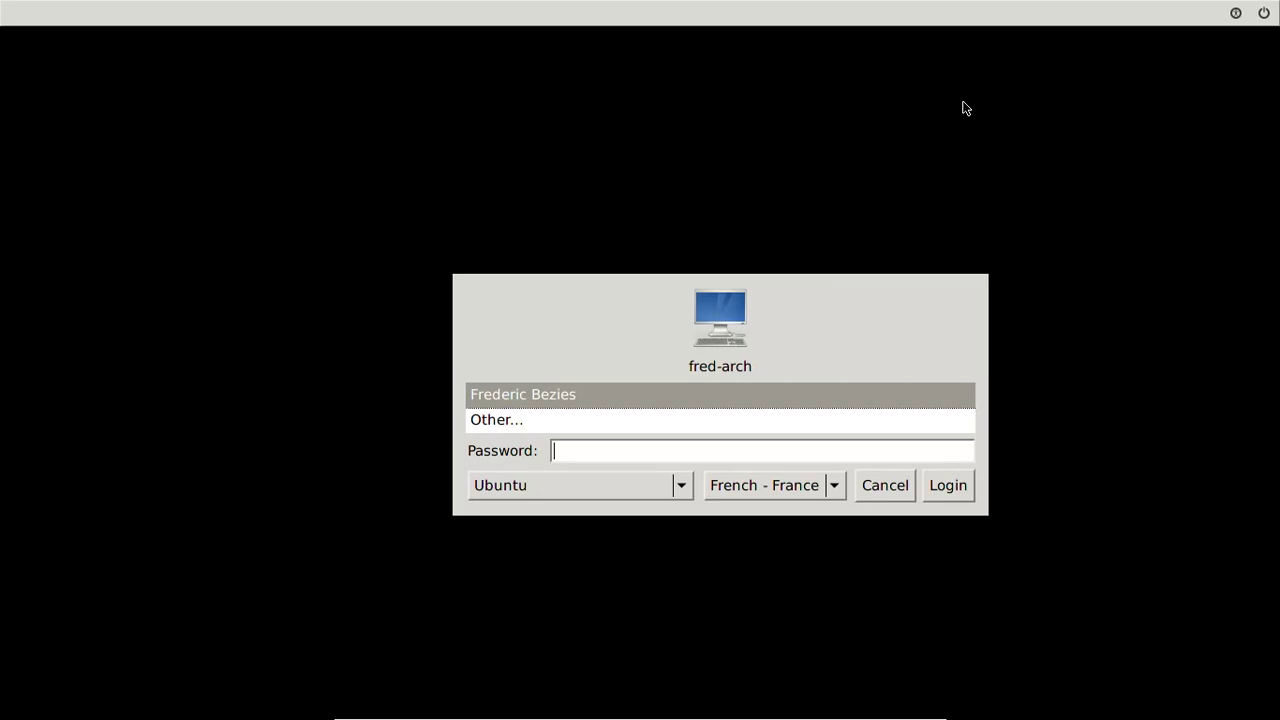
- Log in to the Ubuntu session by entering the account password
click(686, 486)
click(680, 485)
click(634, 453)
text(•••)
key(Return)
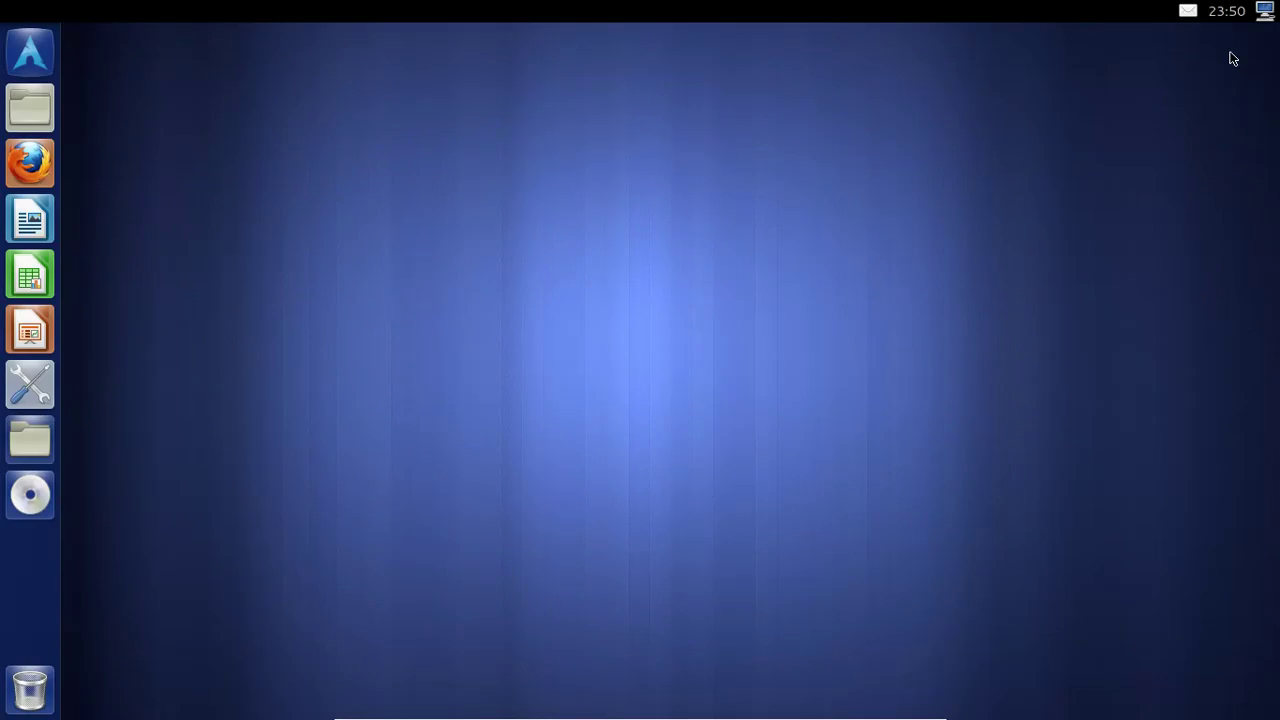
- Open the system settings, view the Détails summary of the system, and return to all settings
click(1265, 12)
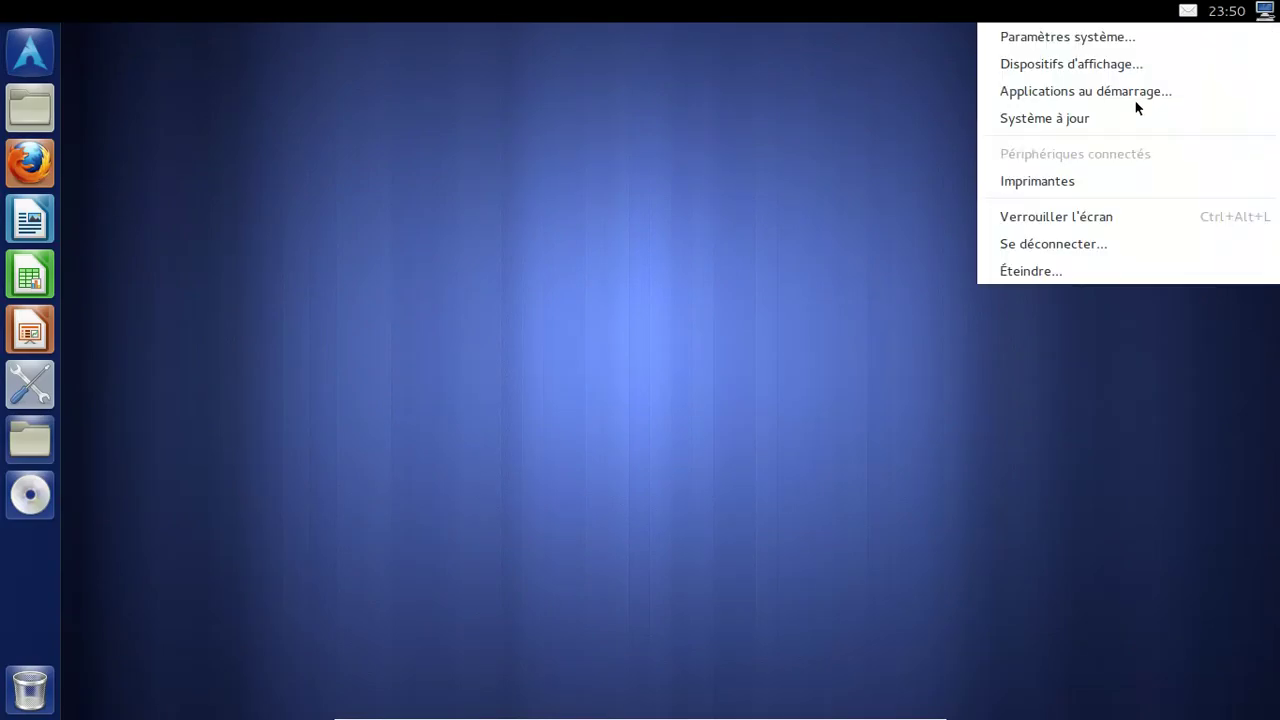
click(1128, 43)
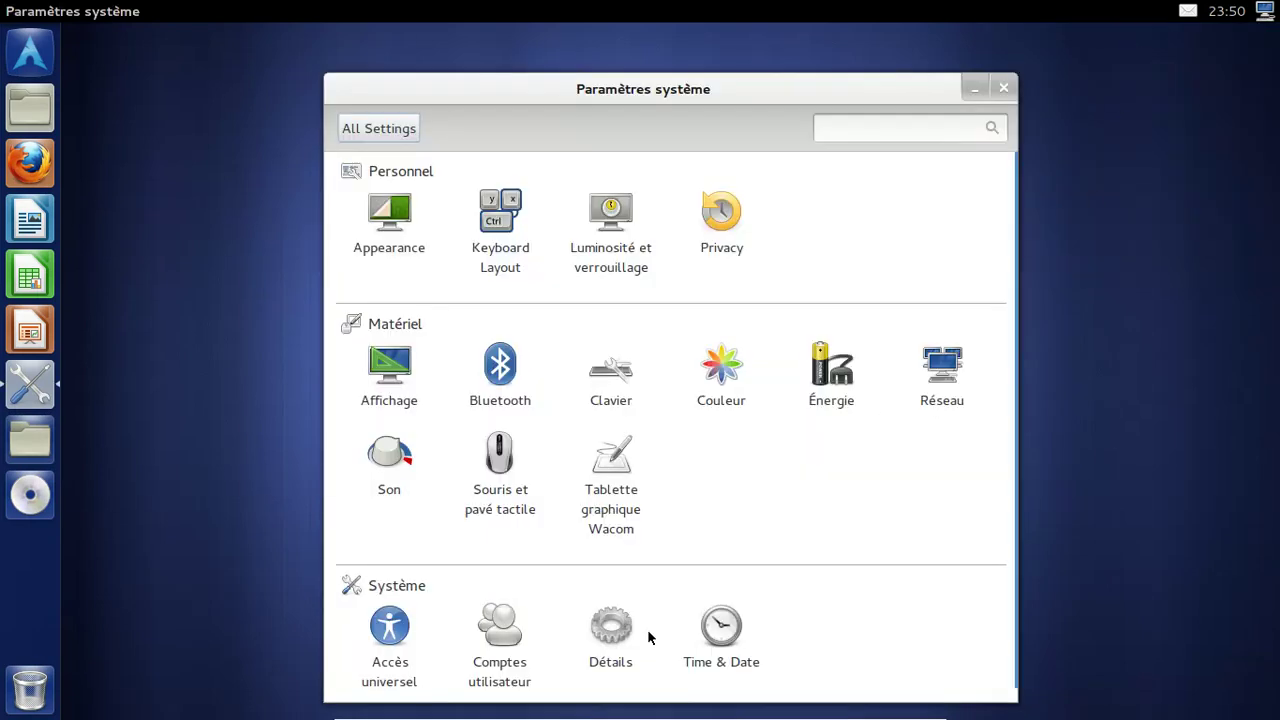
click(621, 628)
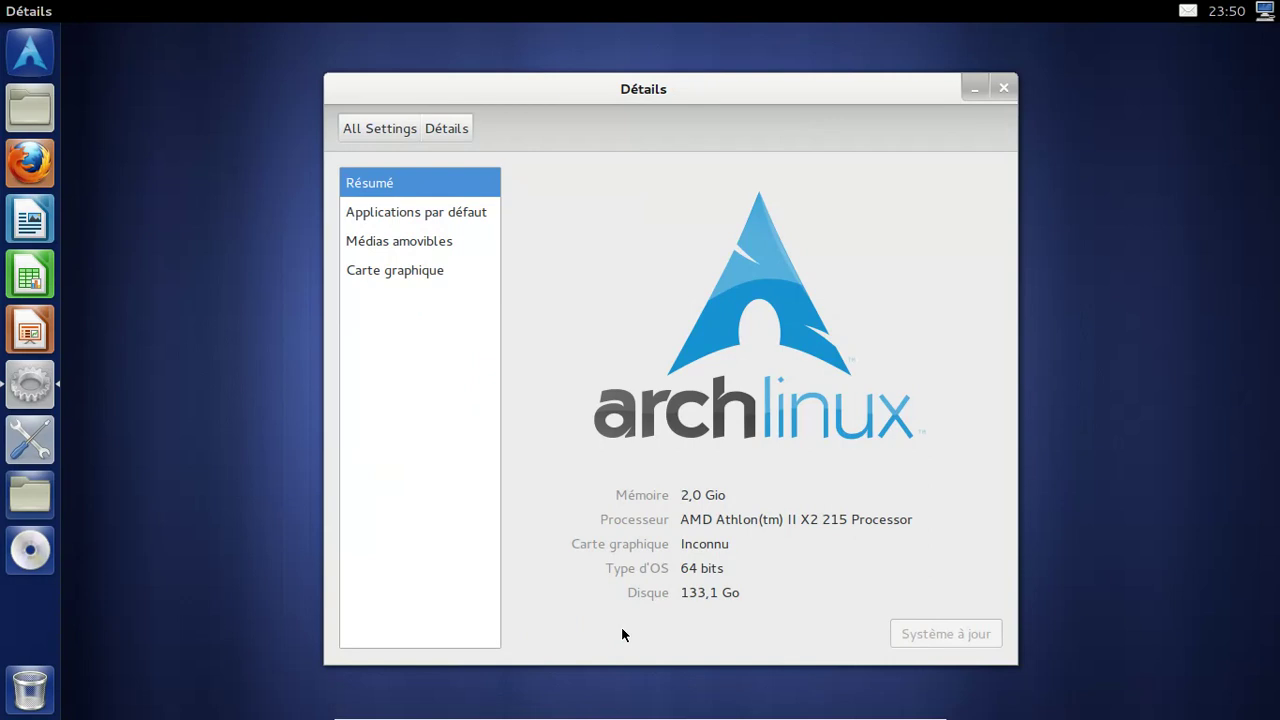
click(398, 127)
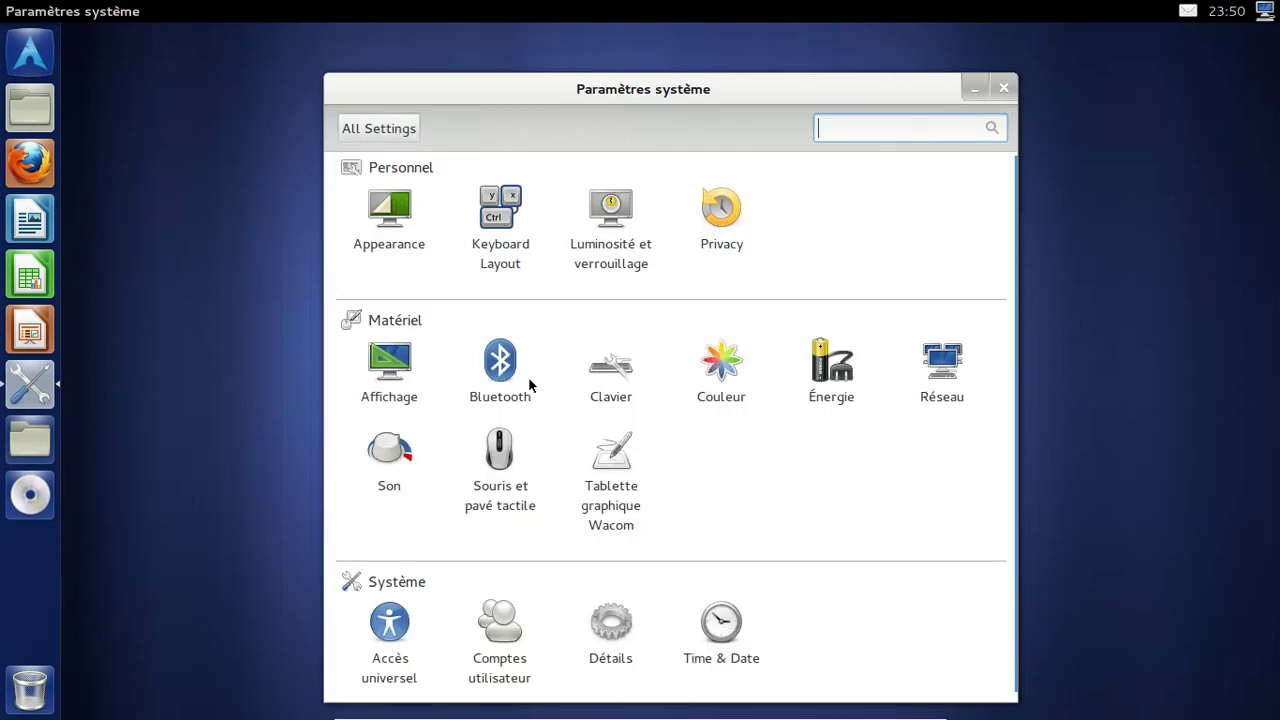
- Find and launch Terminal, reposition its window over the settings window, and run uname -a
click(52, 52)
text(terminal)
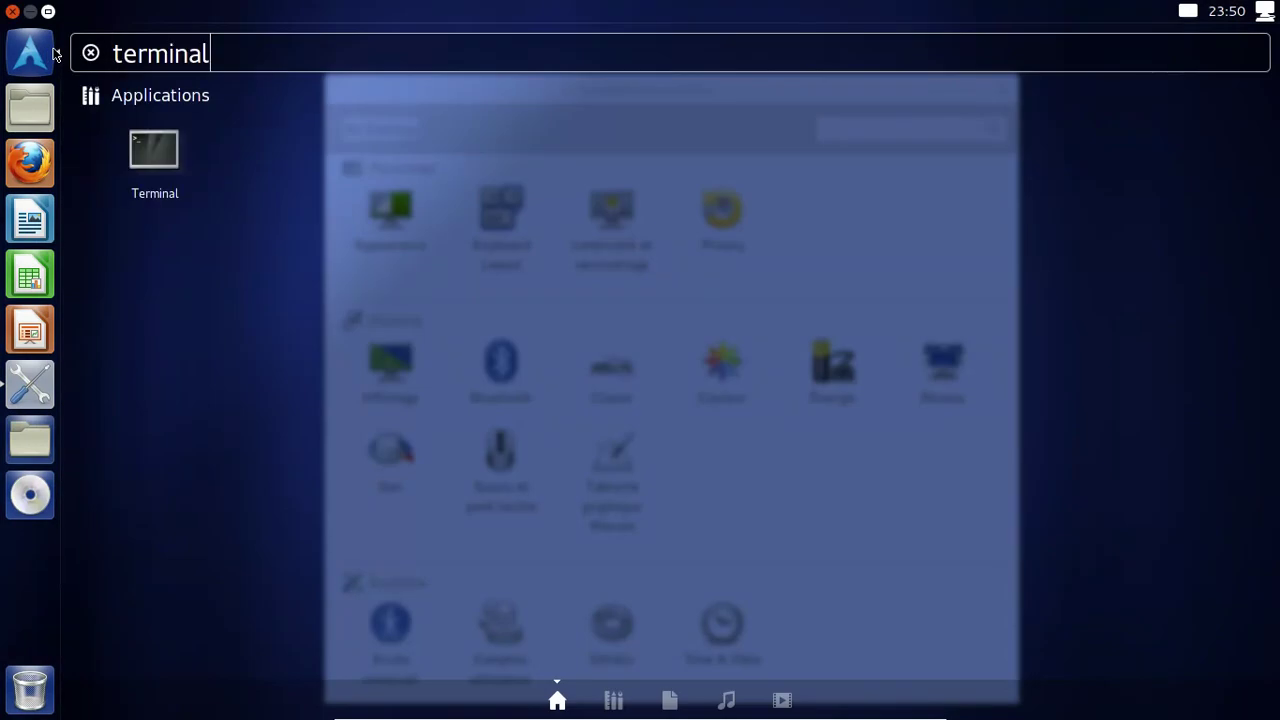
click(150, 141)
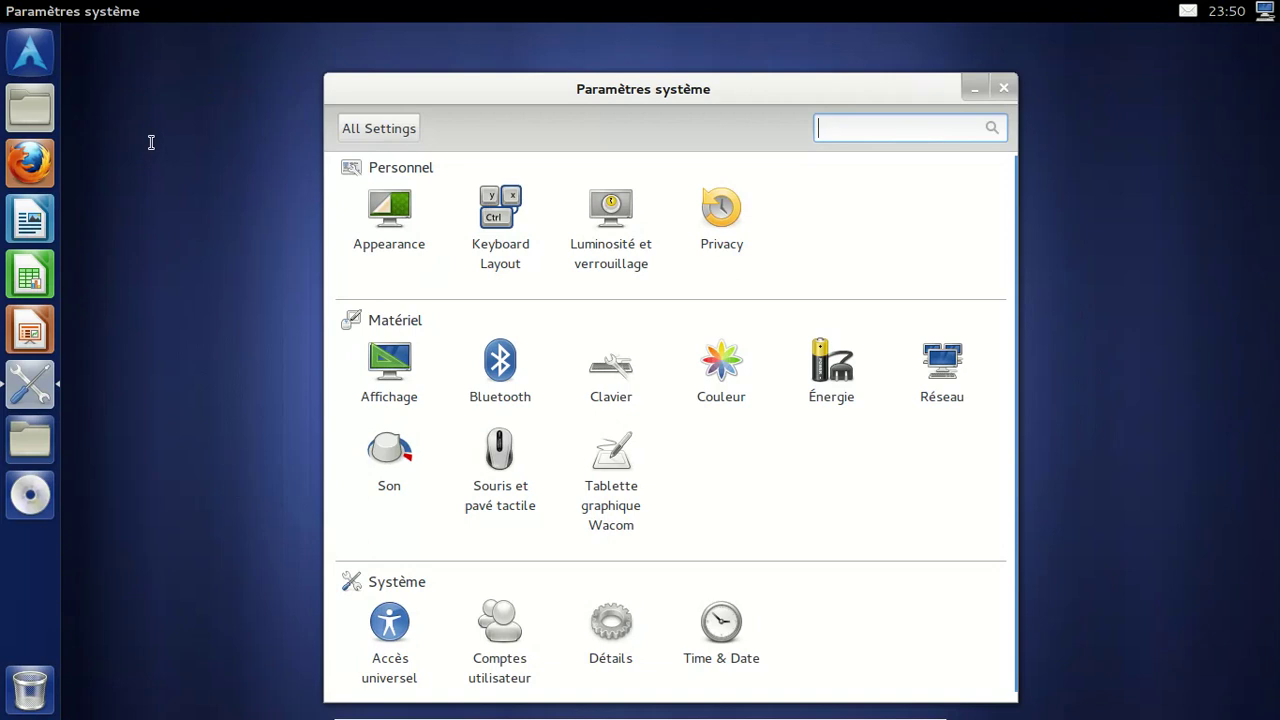
drag(257, 40, 491, 128)
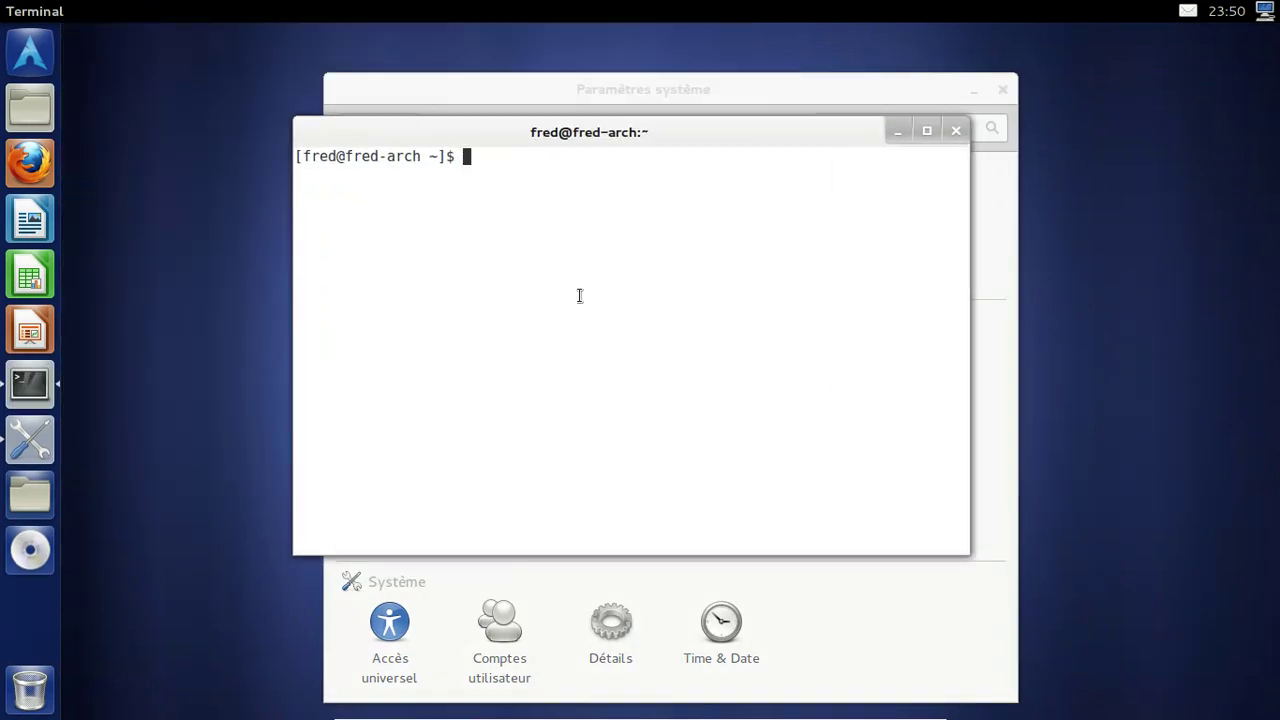
text(uname -a)
key(Return)
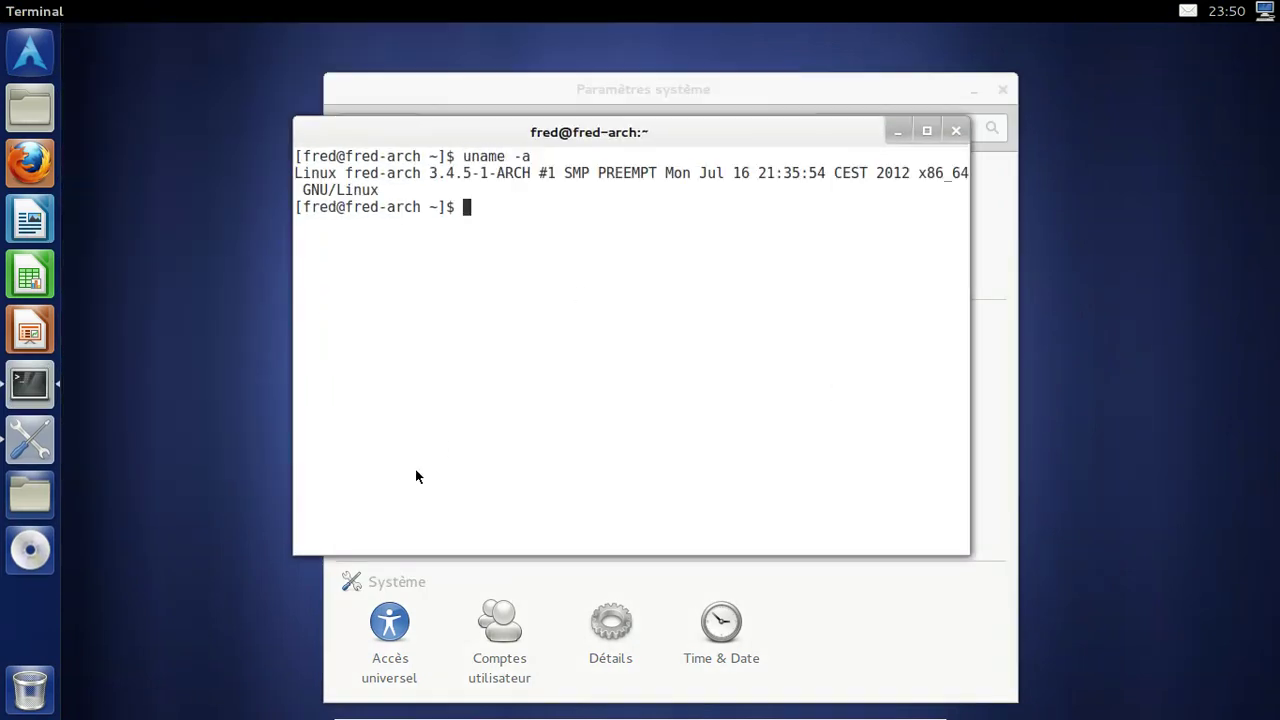
- Move the terminal window from the first workspace to the upper-right workspace and switch to that workspace
click(27, 500)
drag(329, 183, 973, 184)
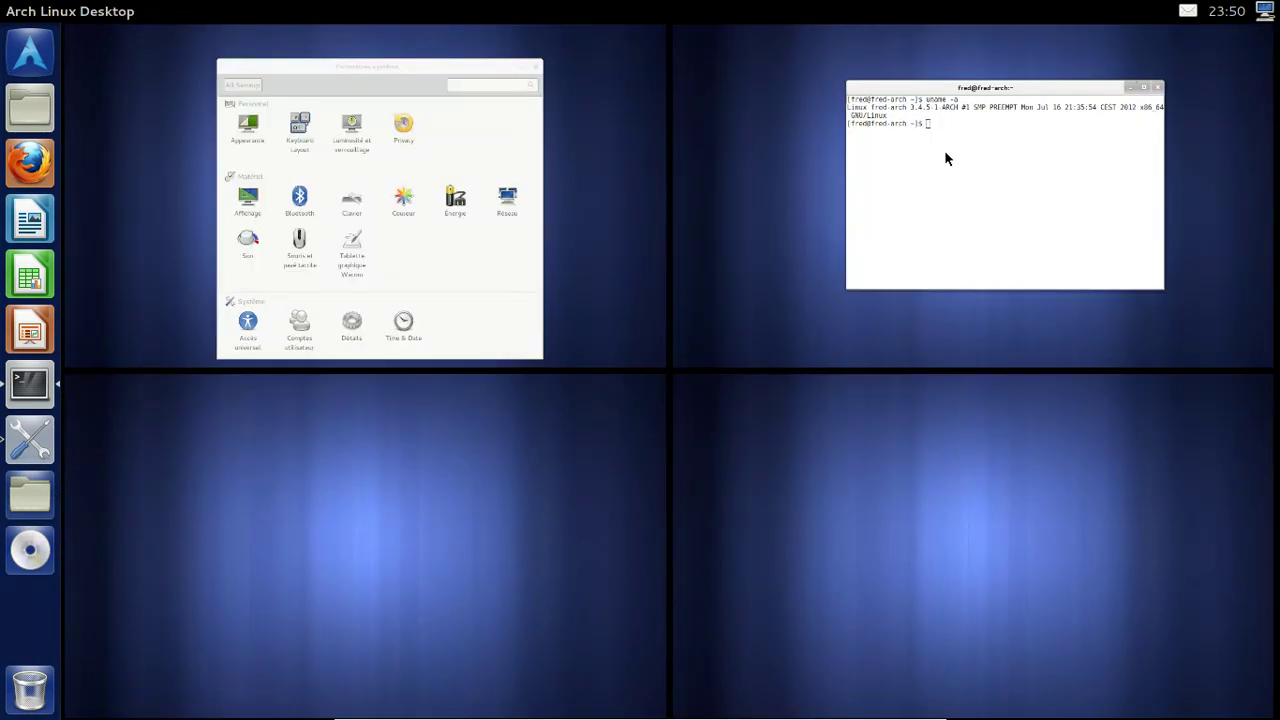
click(950, 98)
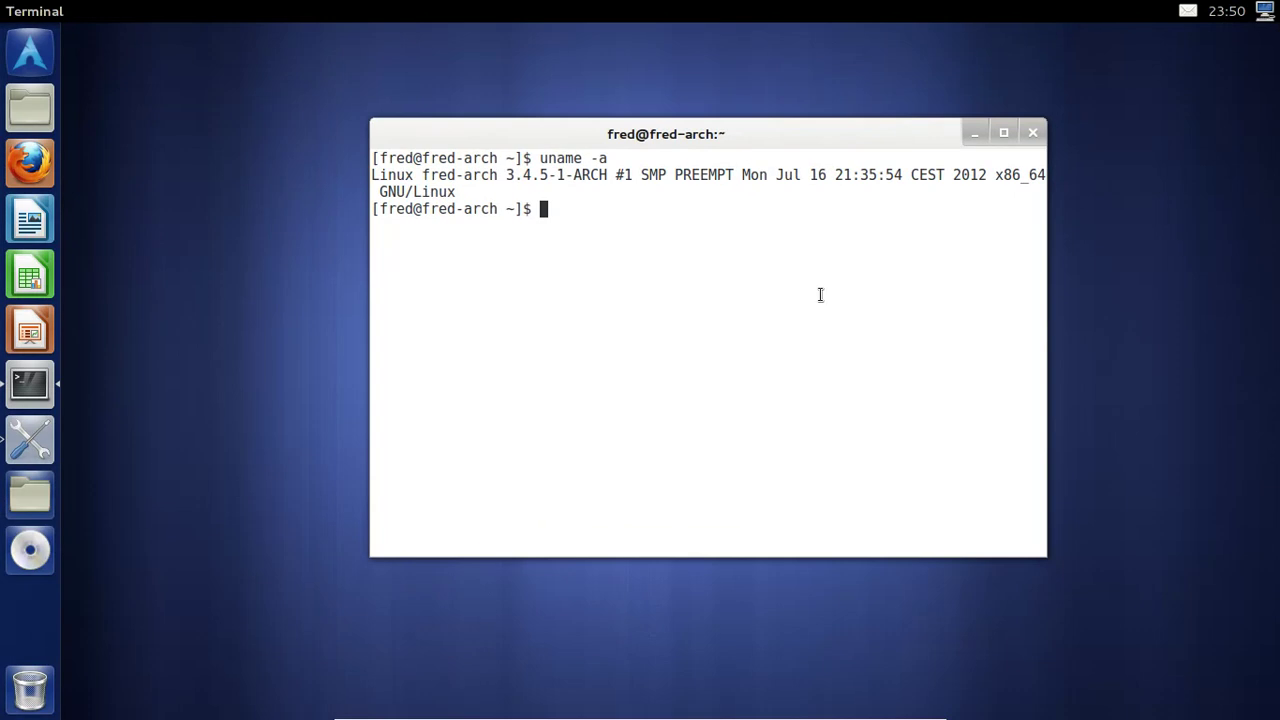
- Install gedit with the command yaourt -S gedit, accepting the installation
text(s)
key(BackSpace)
text(yaourt -S gedit)
key(Return)
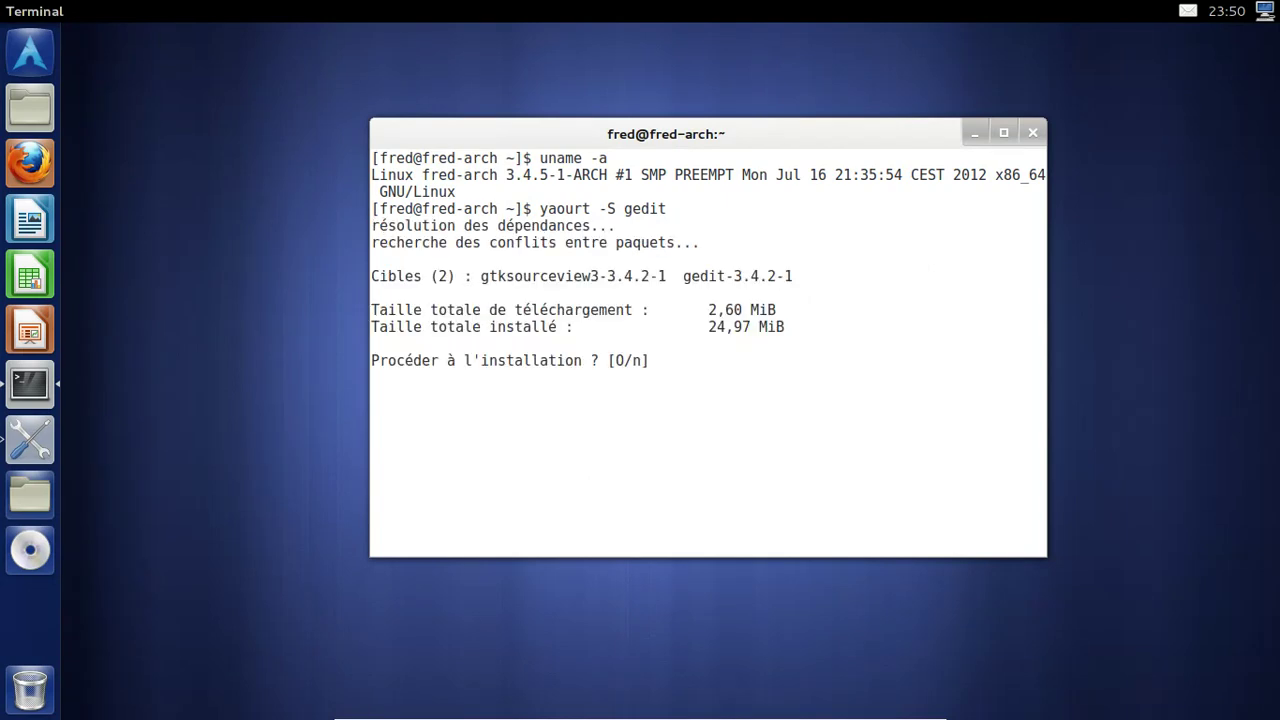
key(Return)
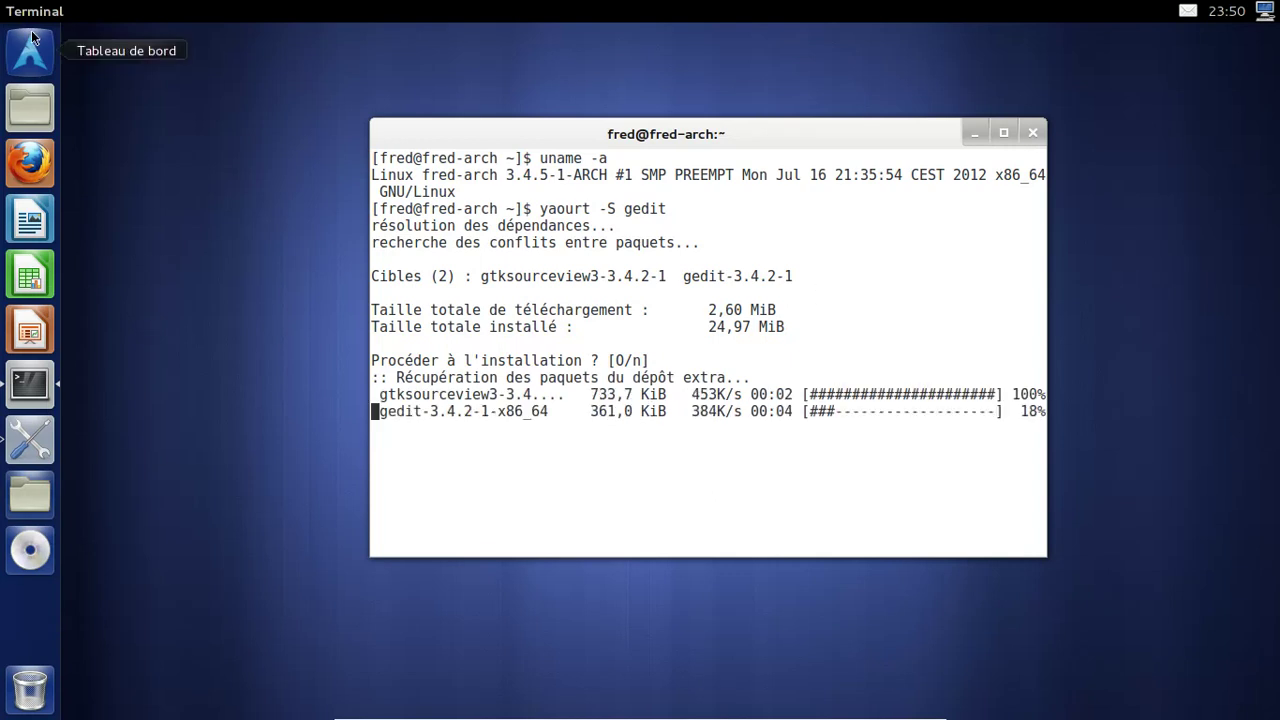
- Return to the workspace holding the system settings, view the Privacy settings, and go back to all settings
click(30, 550)
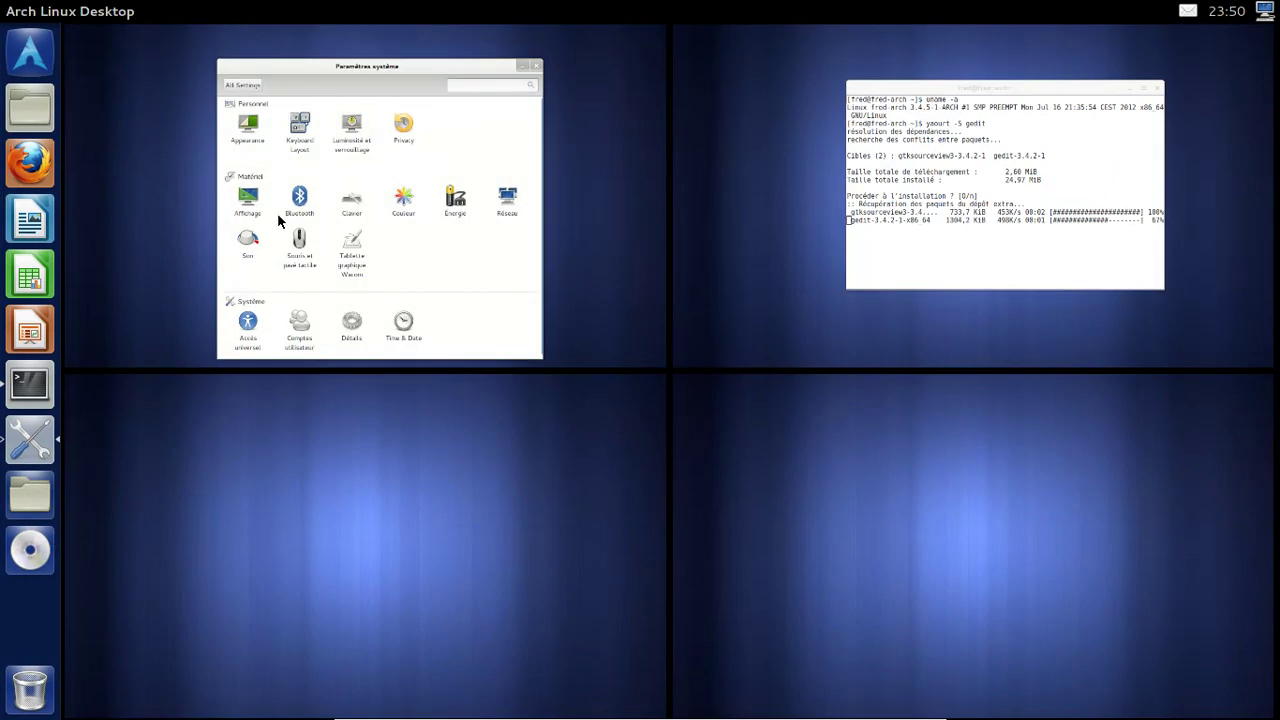
click(357, 194)
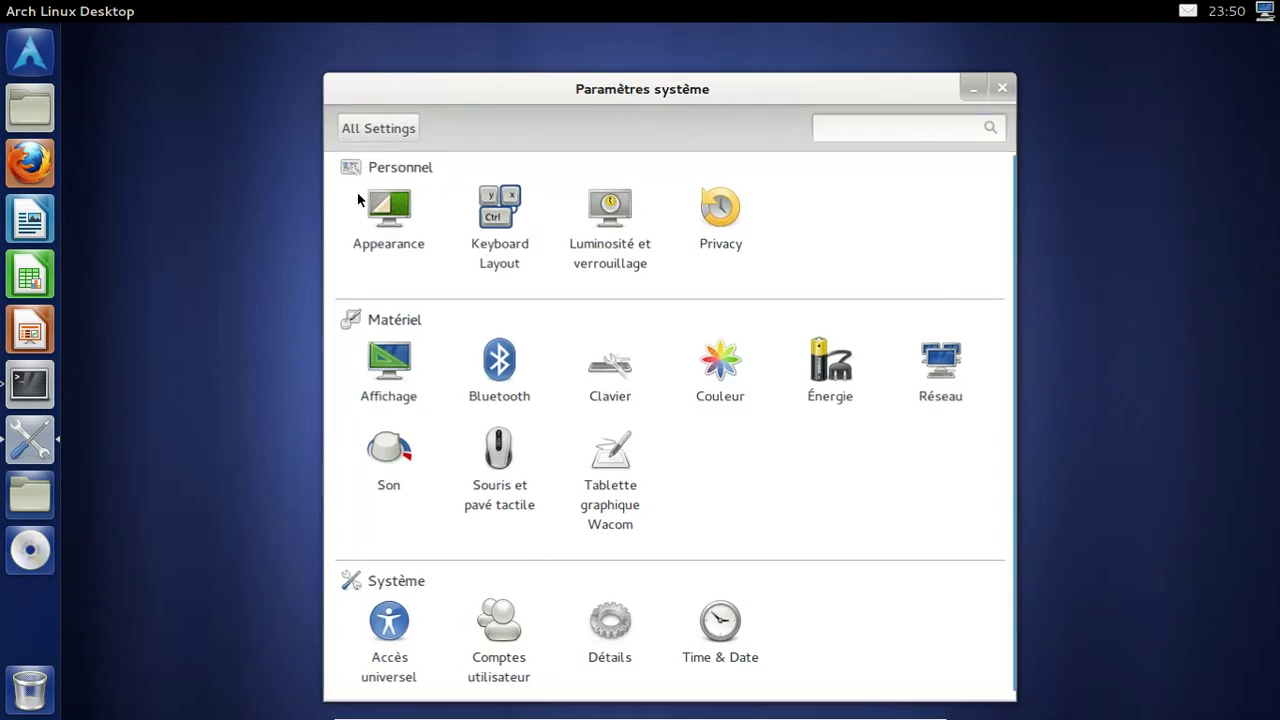
click(708, 229)
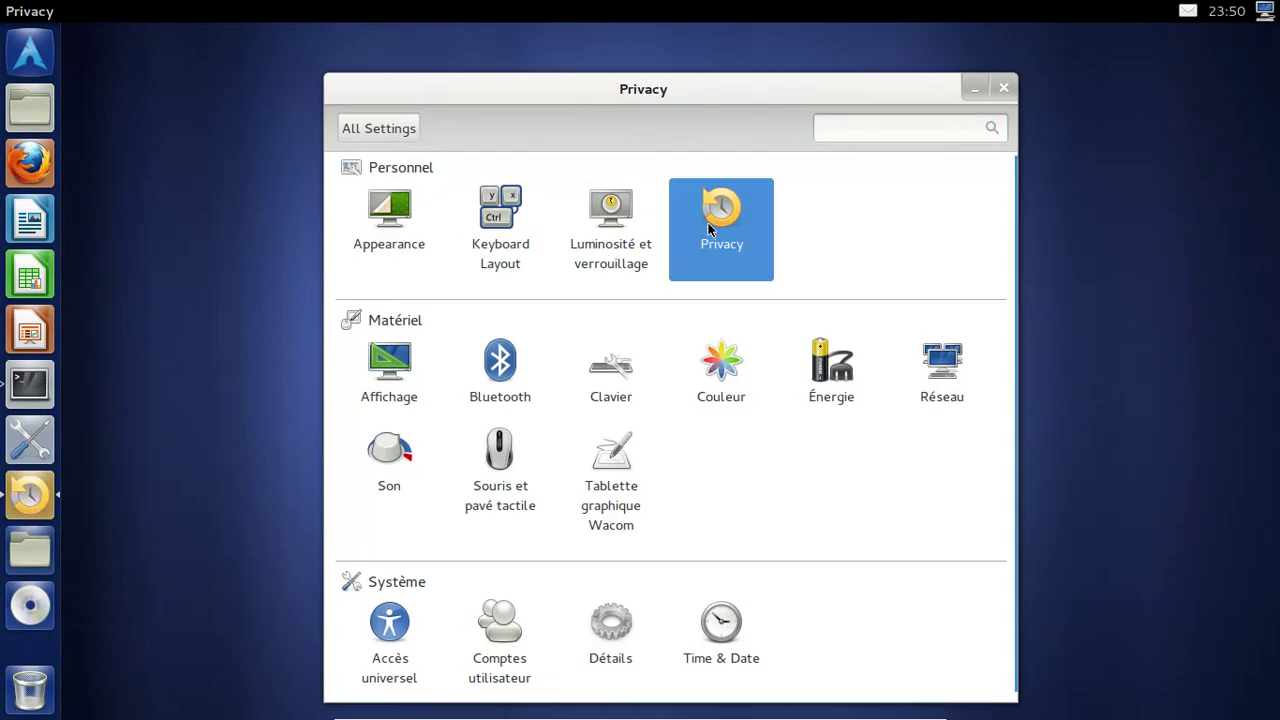
click(375, 129)
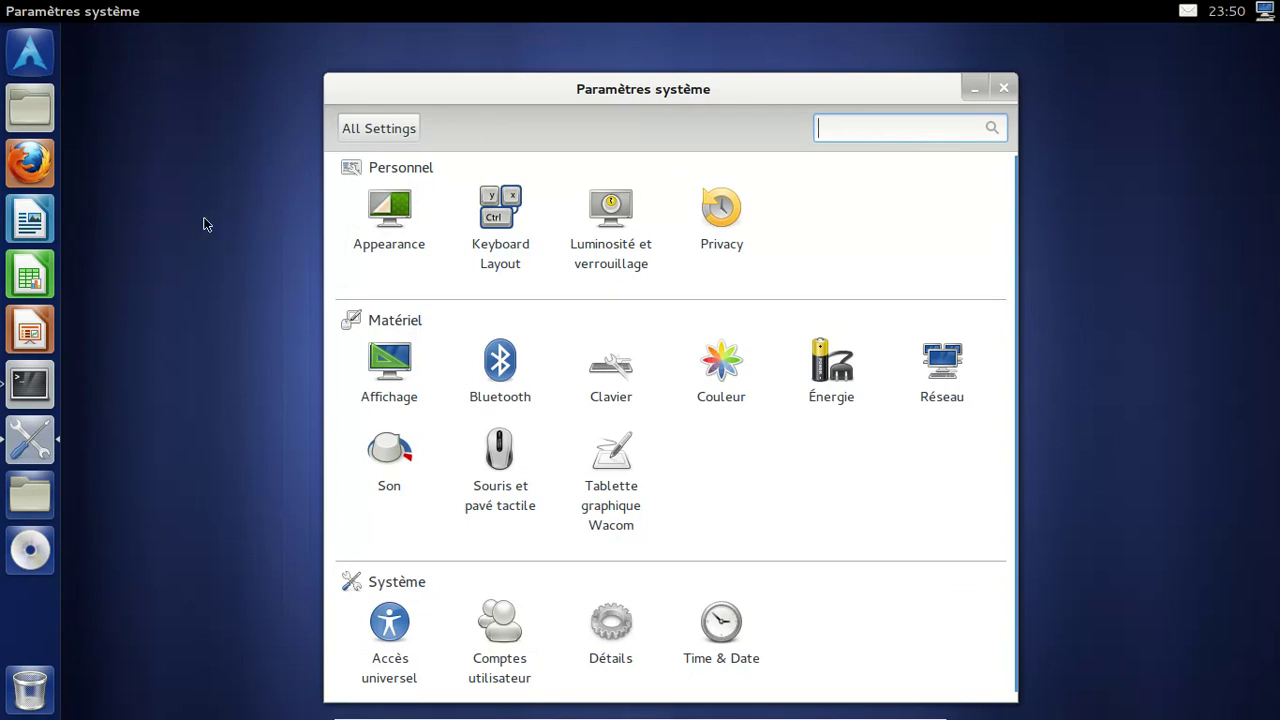
- Open the home folder in the file manager, check its context menu, and close the window
click(30, 108)
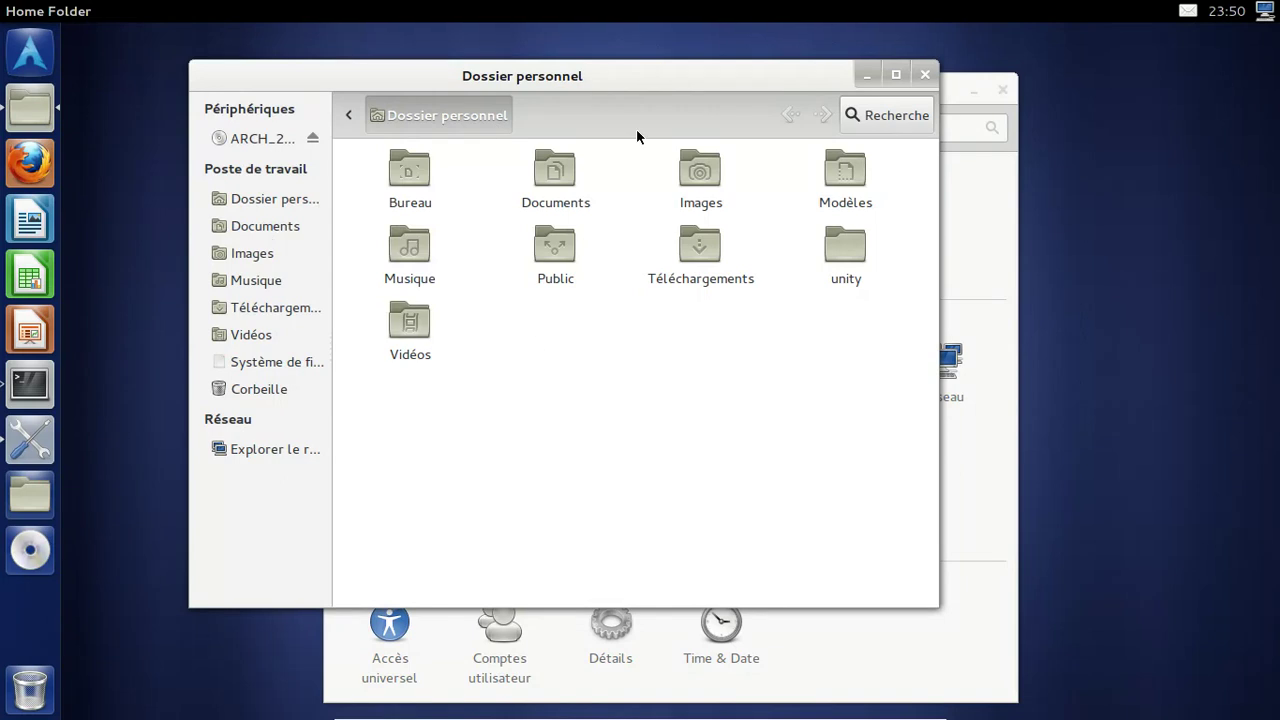
click(930, 78)
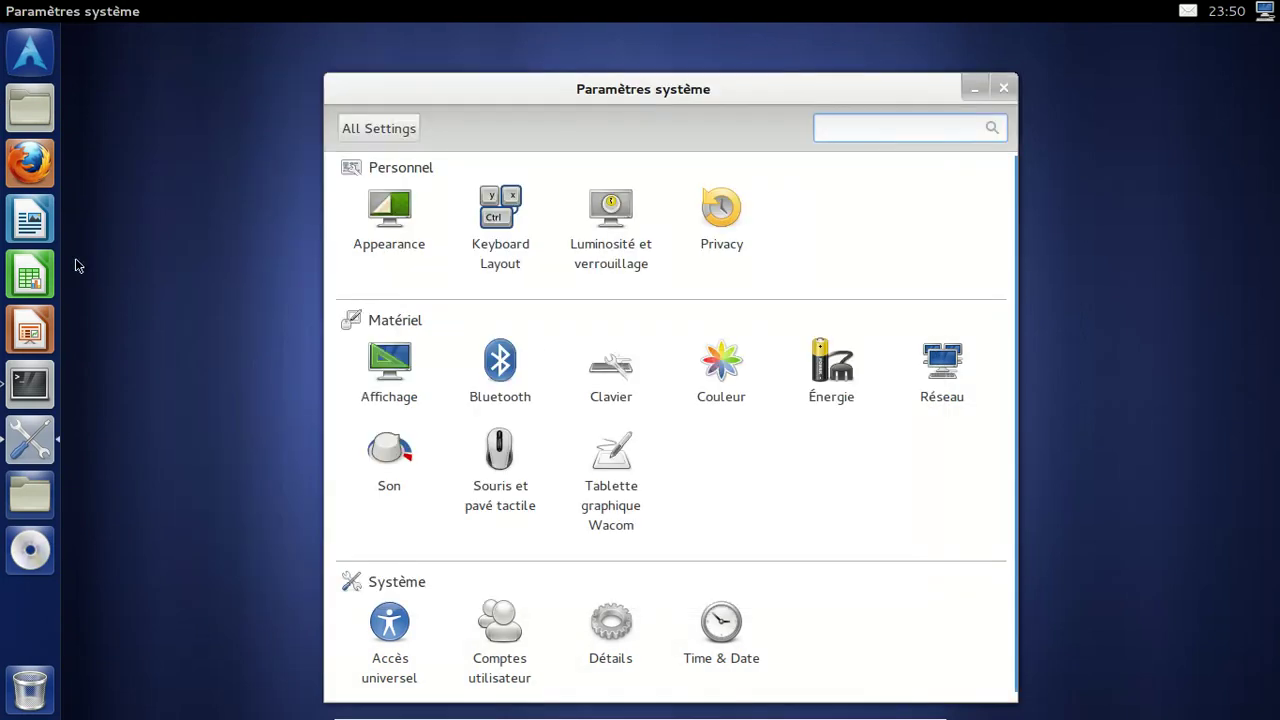
click(28, 120)
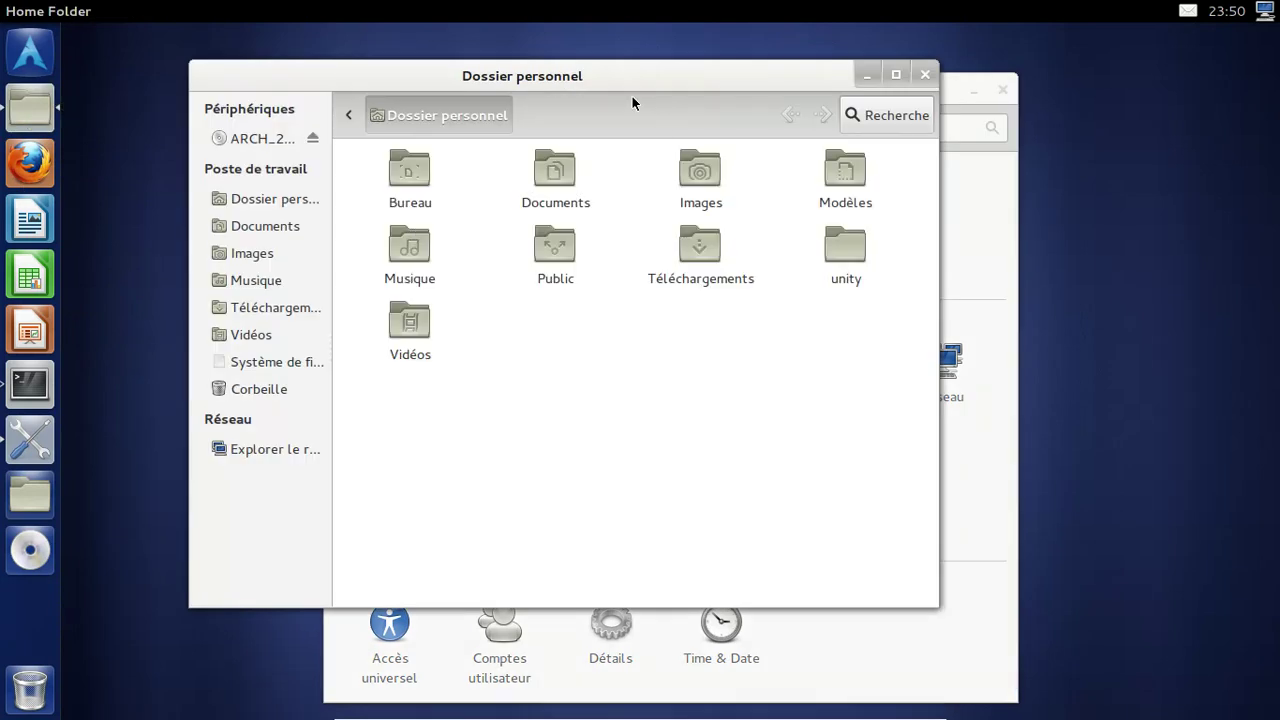
right_click(592, 464)
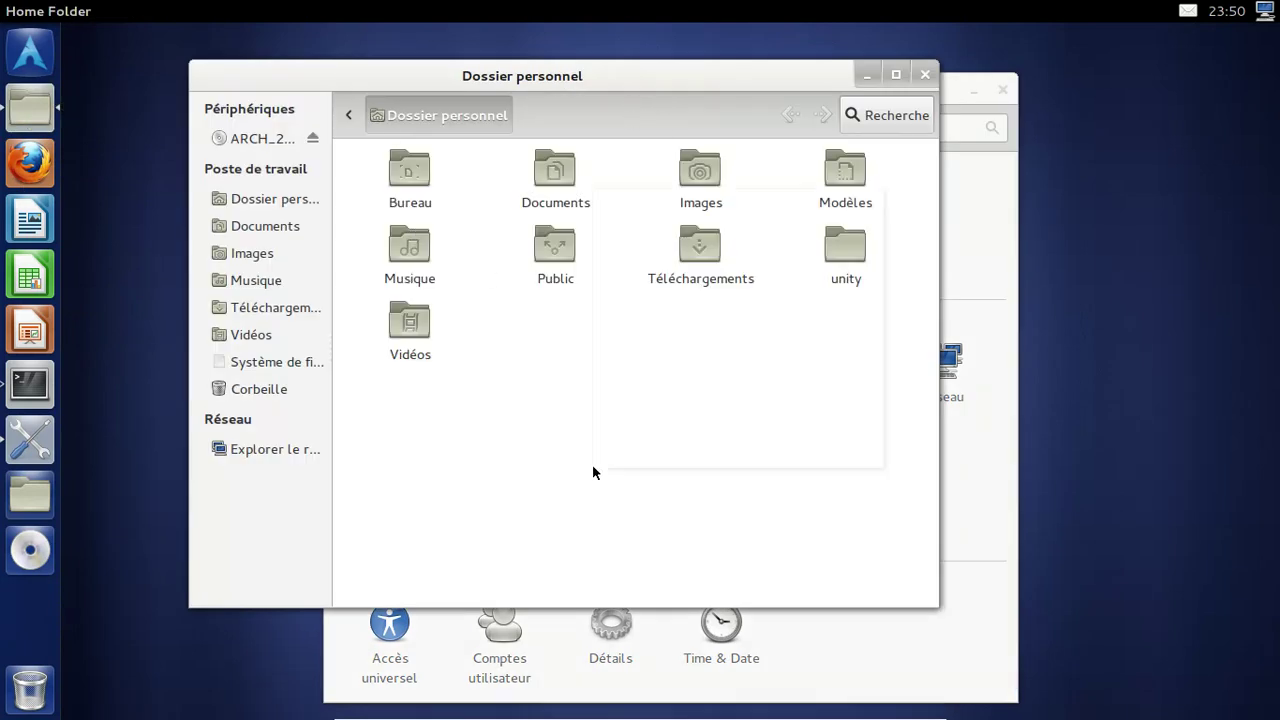
click(580, 457)
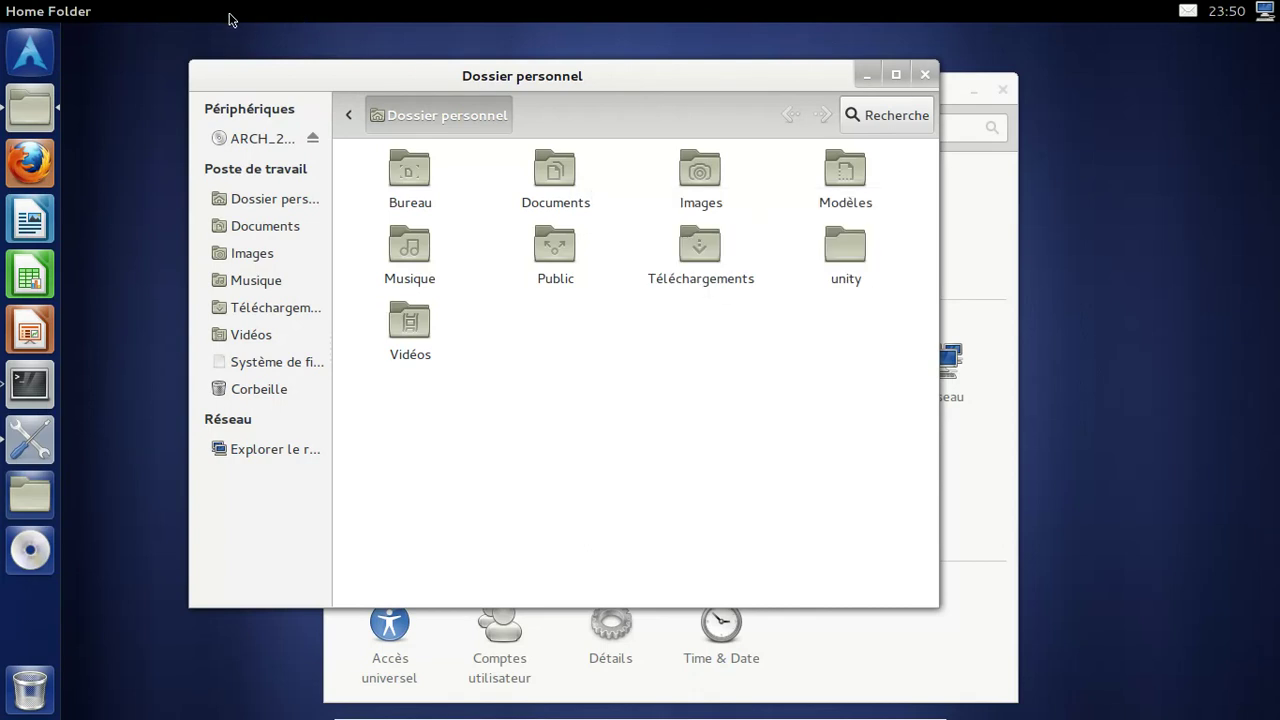
click(922, 75)
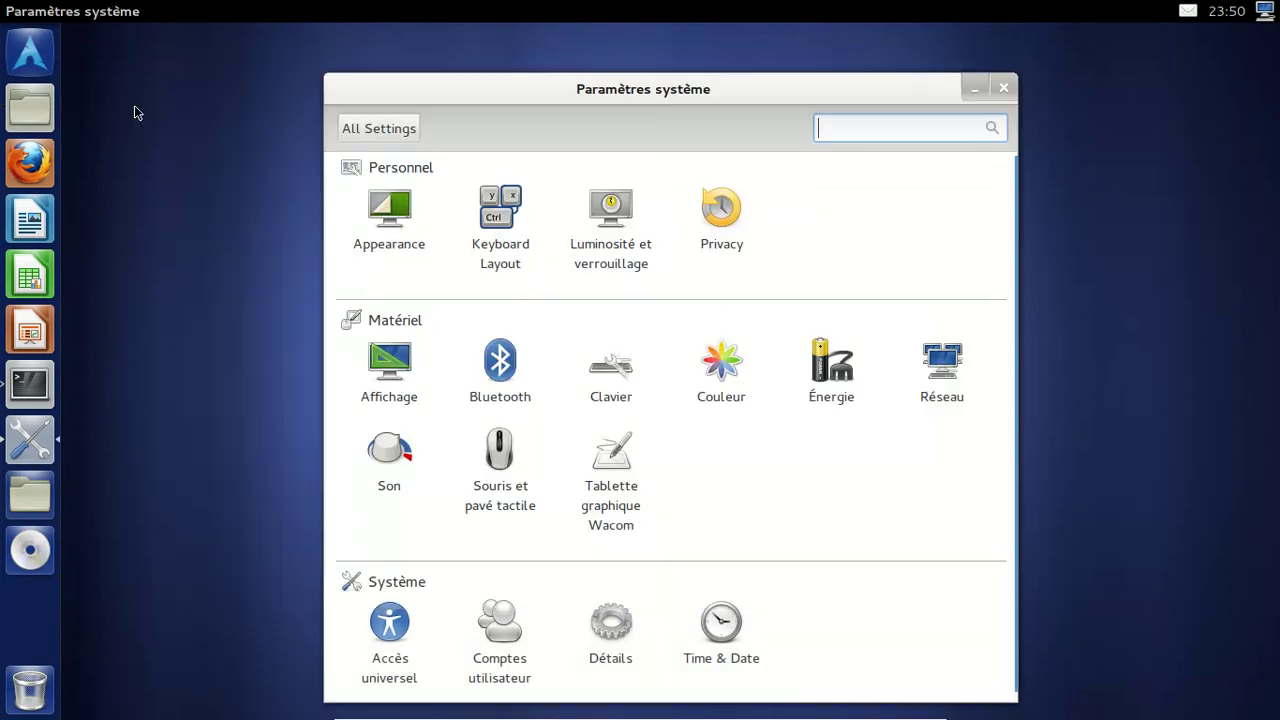
- Launch Firefox, view its About information, and close that dialog
click(44, 160)
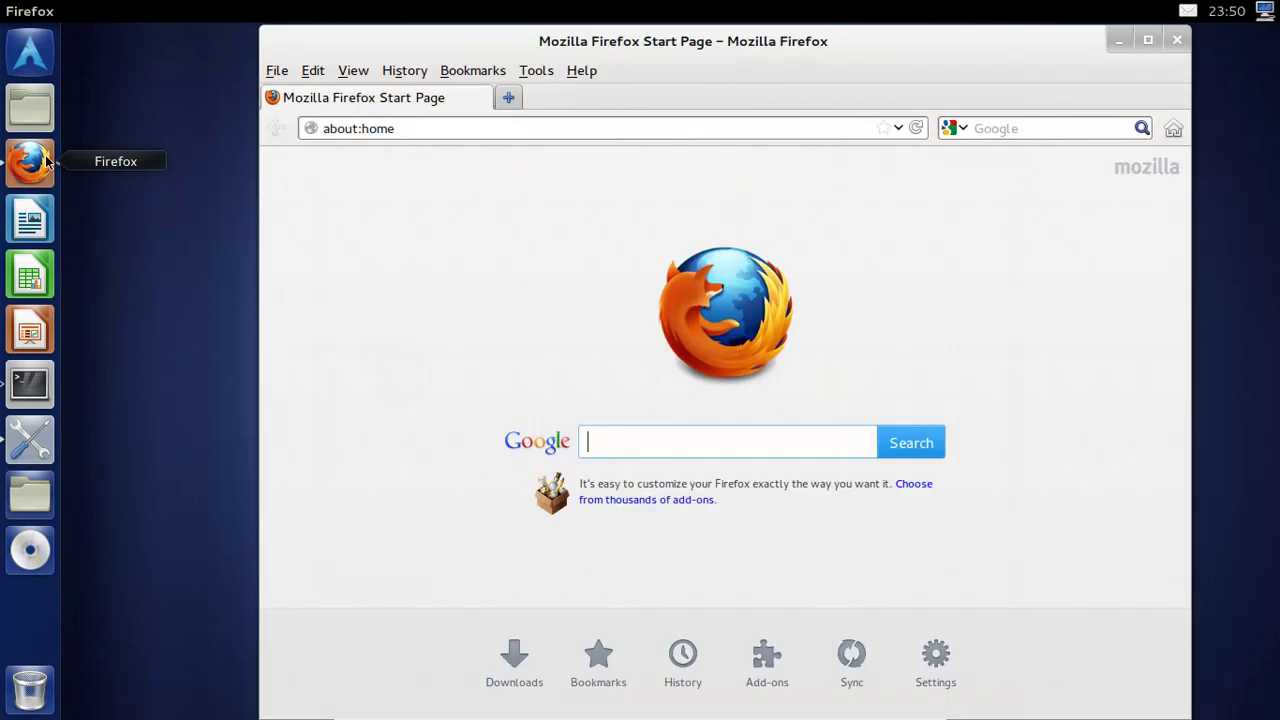
click(579, 74)
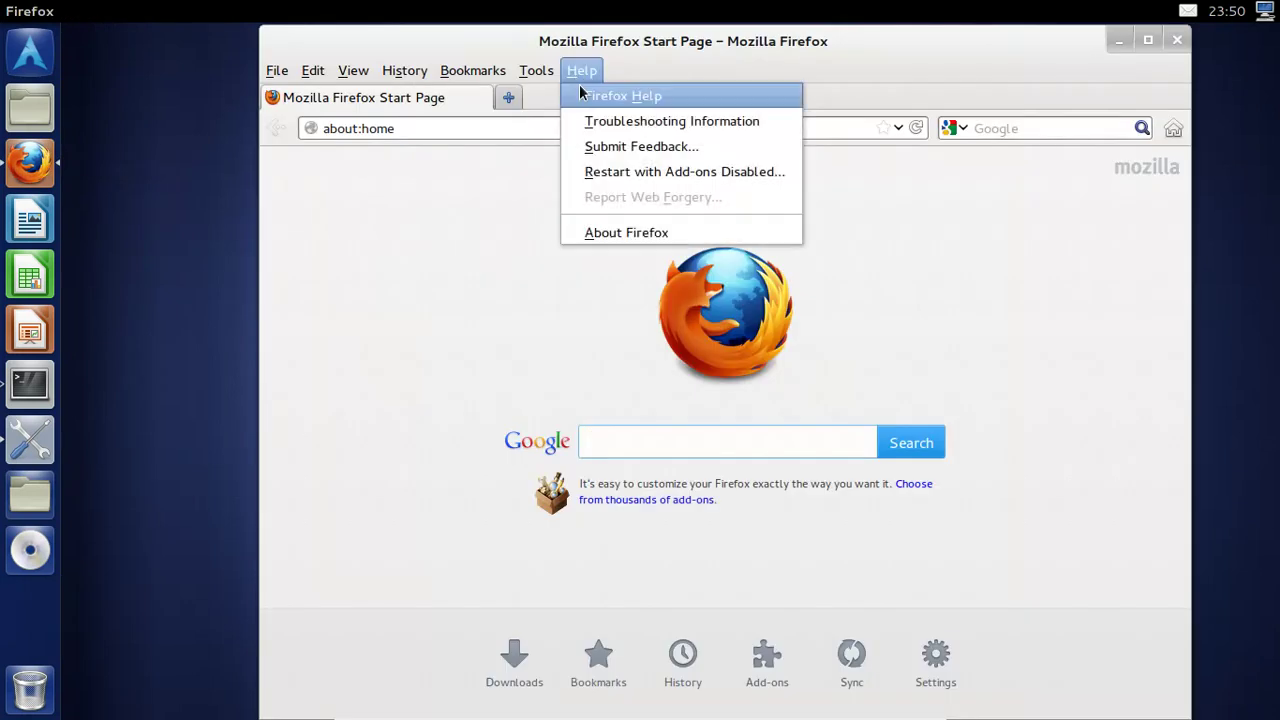
click(651, 231)
click(1002, 230)
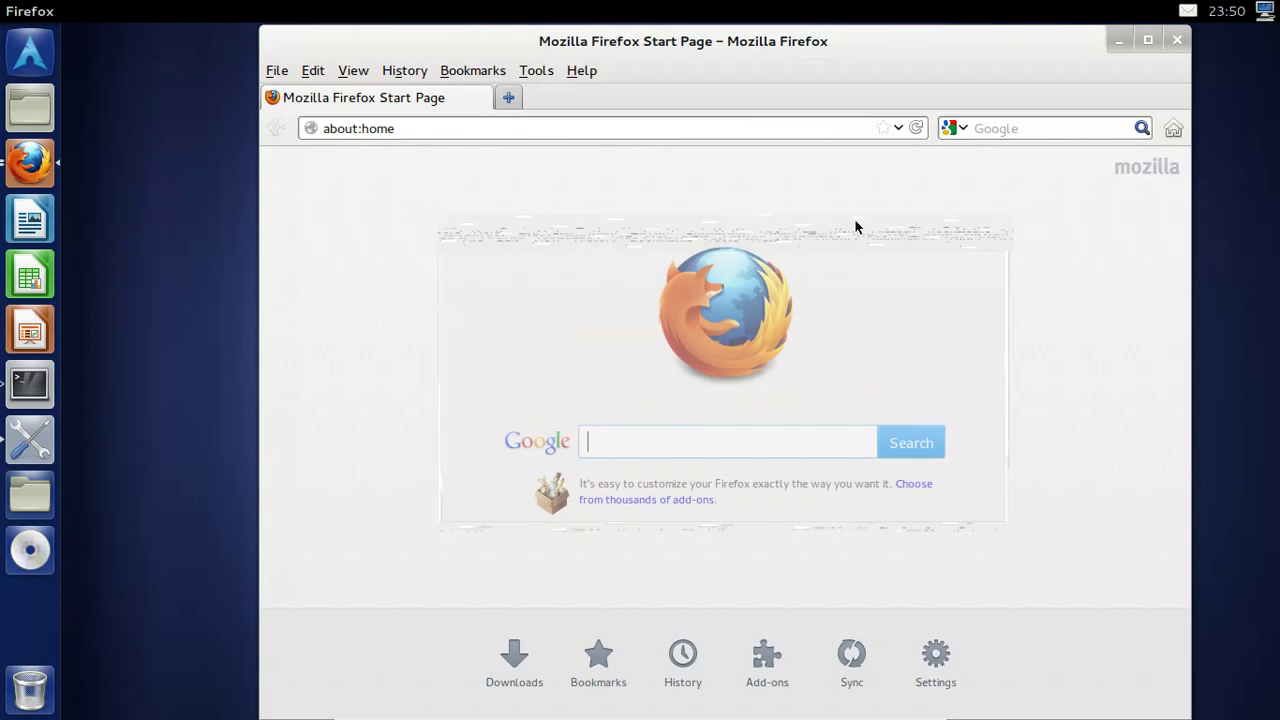
- Enable the Français Language Pack 14.0.1 in Firefox's add-ons, restart the browser, and close the add-ons manager
click(527, 74)
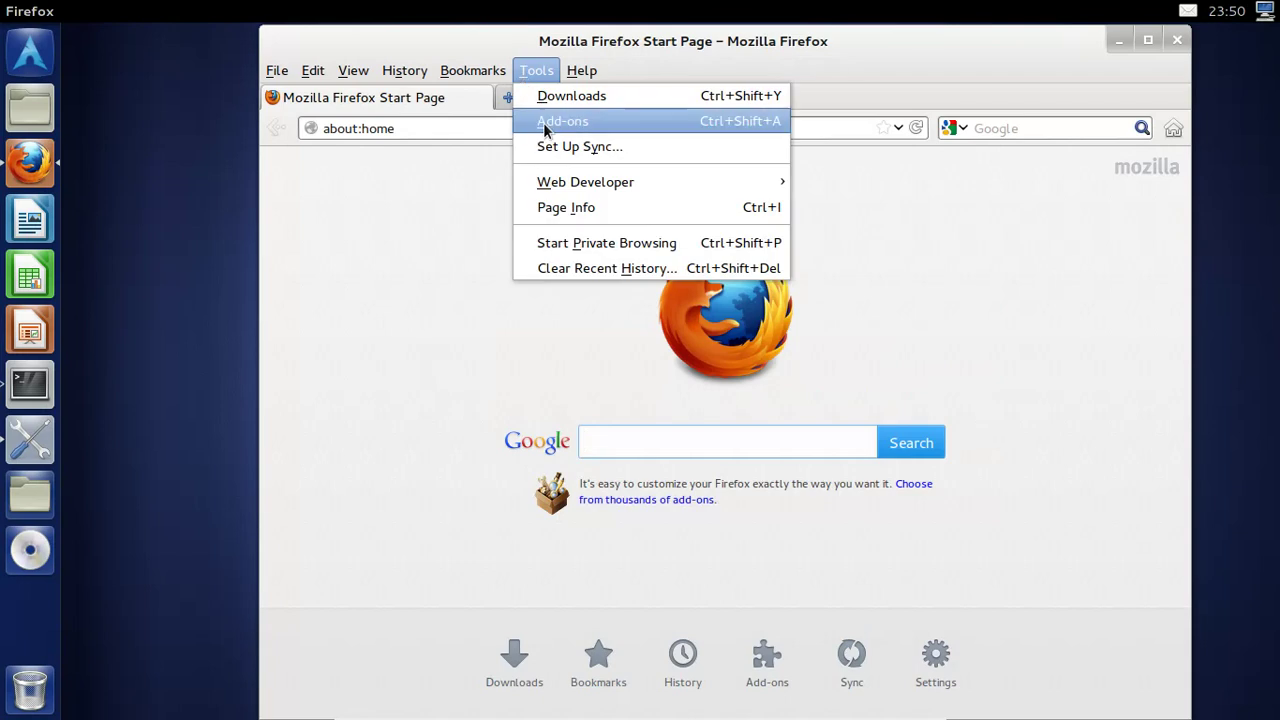
click(543, 121)
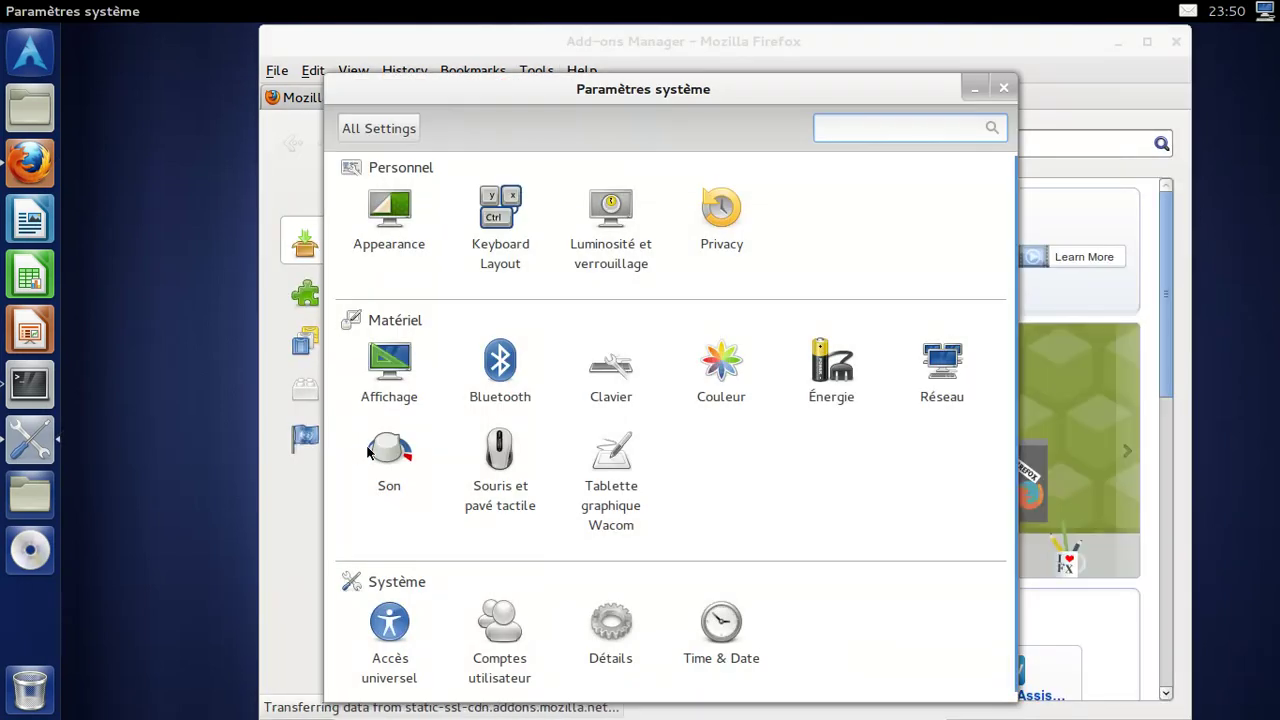
click(1005, 87)
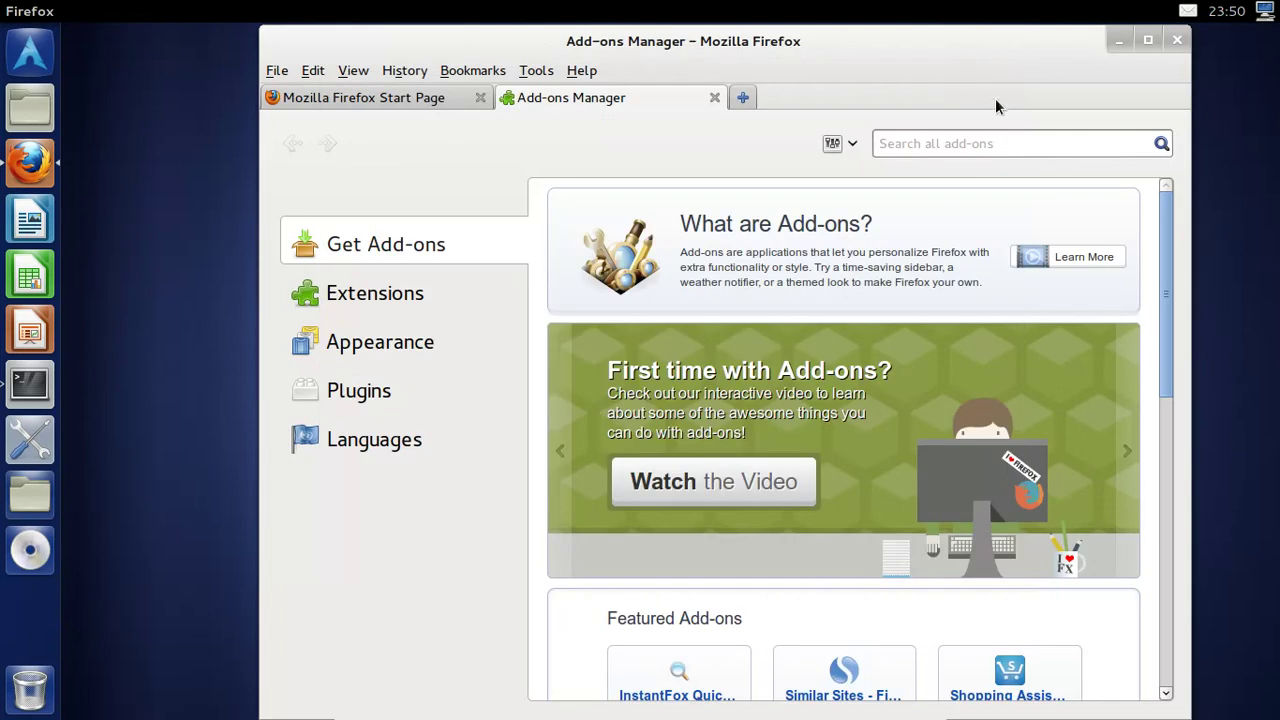
click(362, 442)
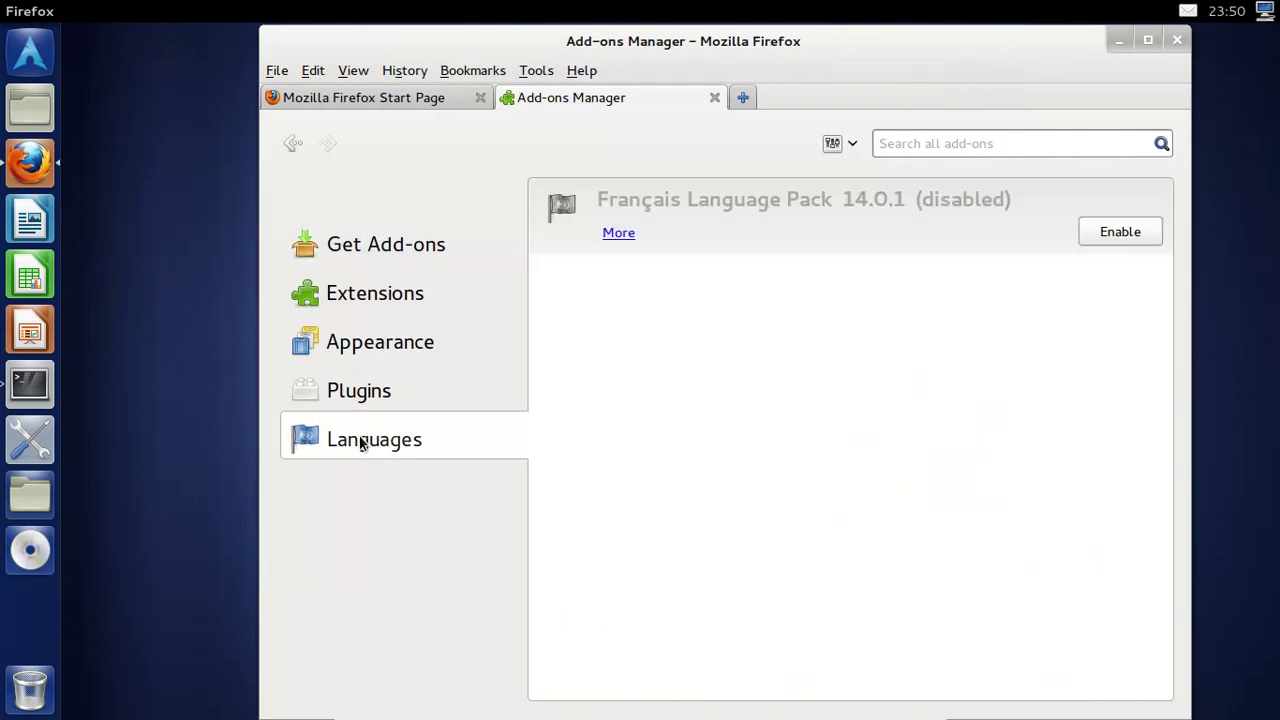
click(1112, 230)
click(1057, 196)
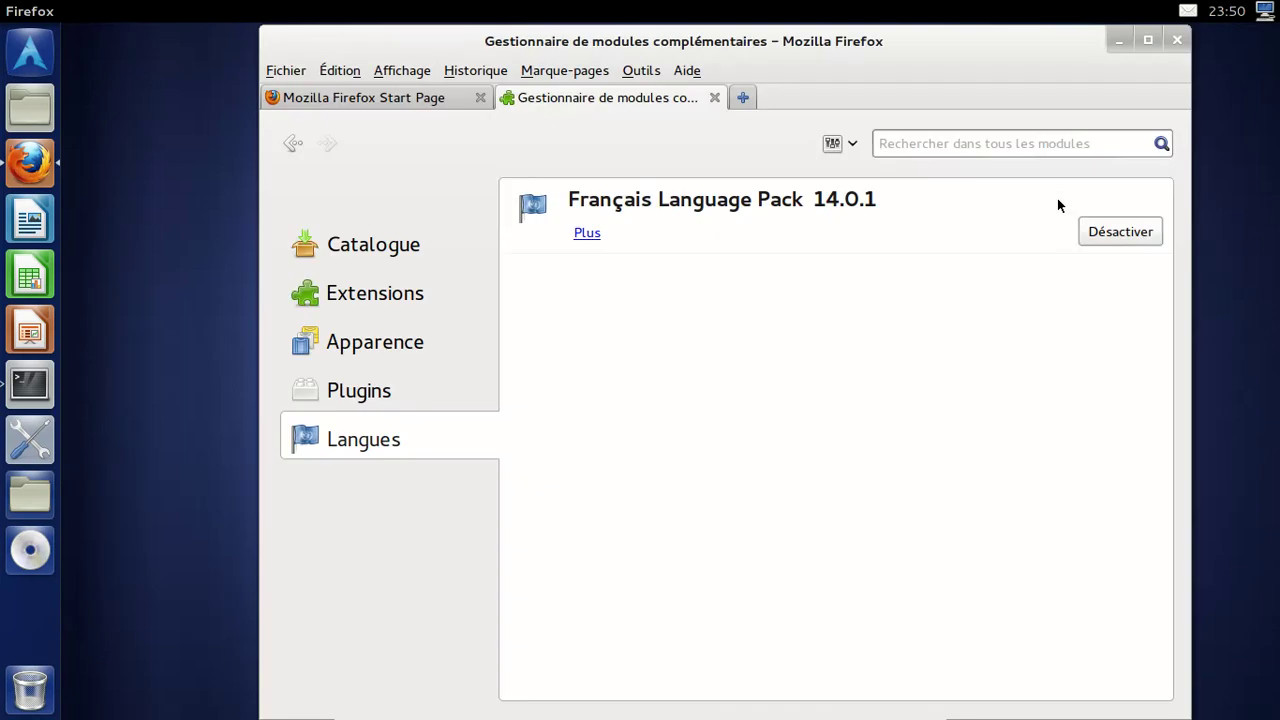
click(713, 97)
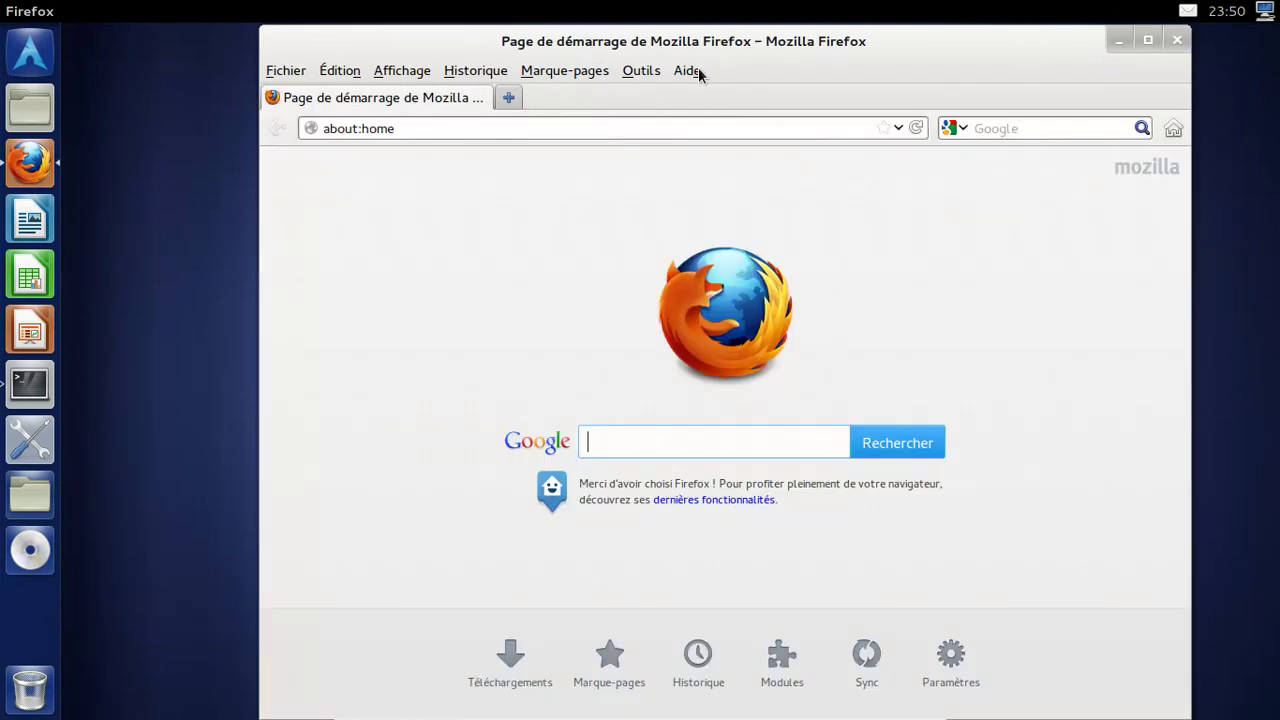
- Hide Firefox's menu bar and close the browser
right_click(751, 70)
click(757, 85)
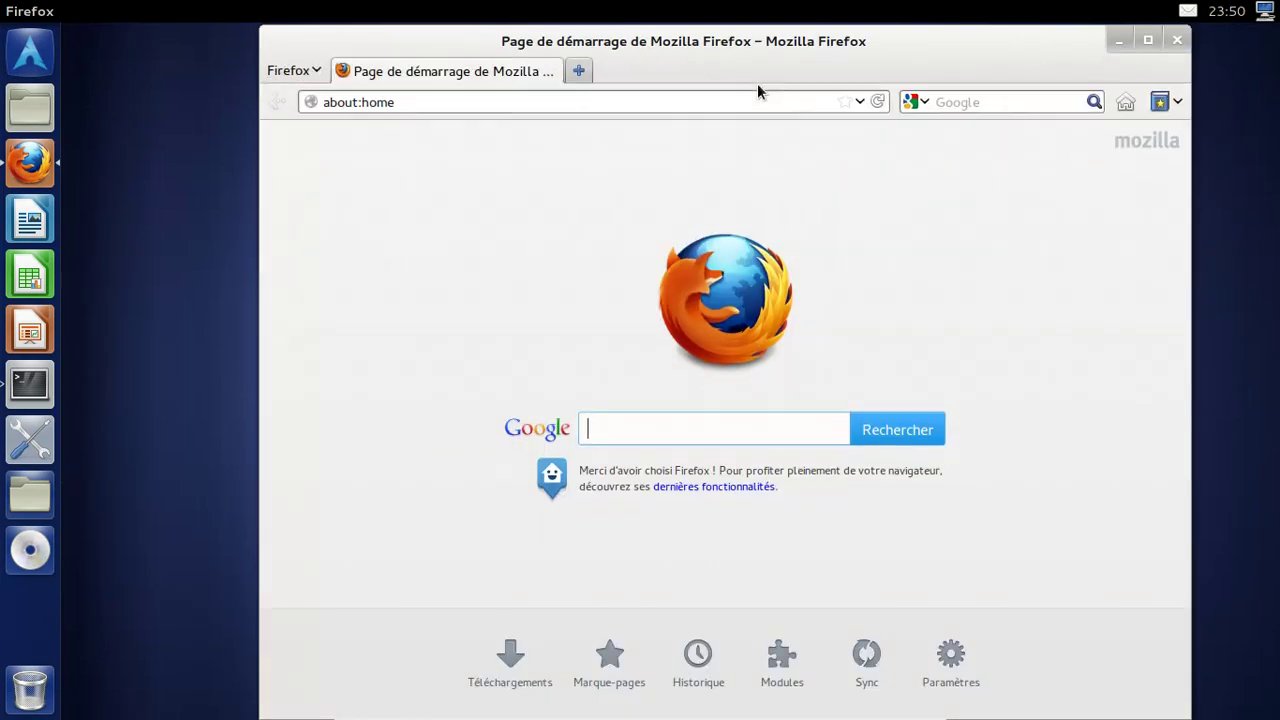
click(1172, 42)
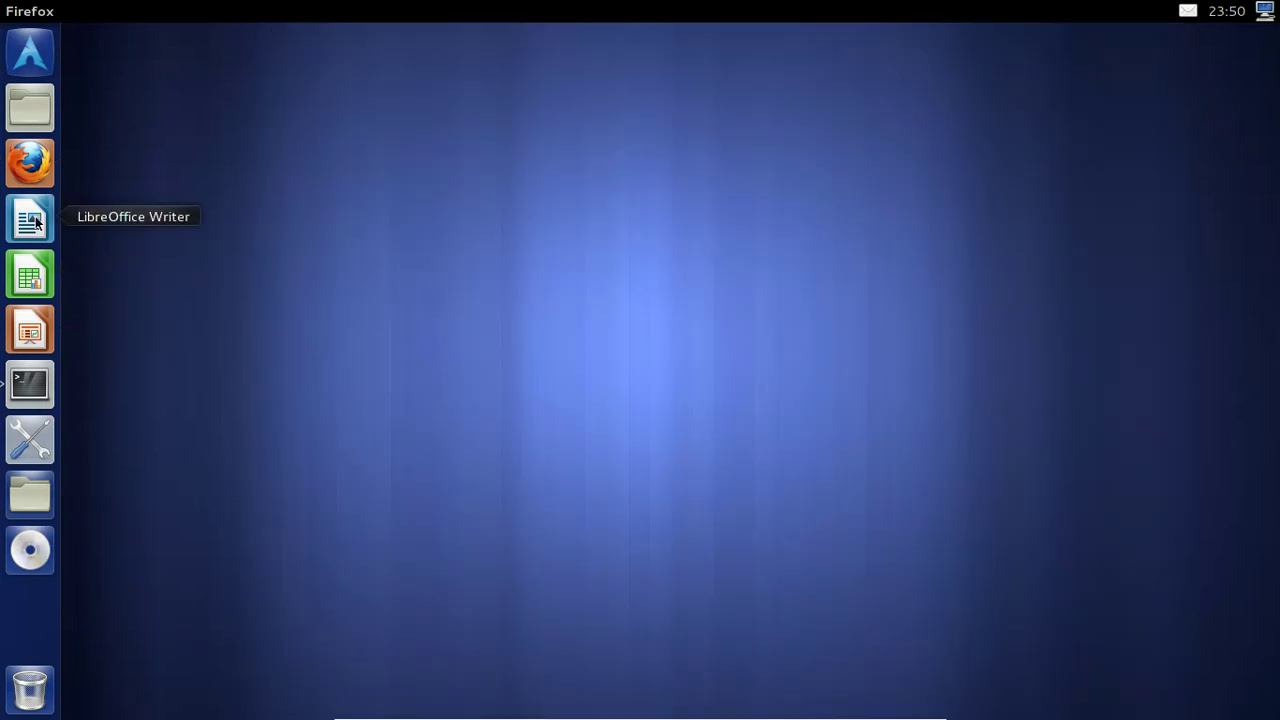
- Launch LibreOffice Writer, and open gedit from the full list of installed applications, placing its window over Writer
click(33, 220)
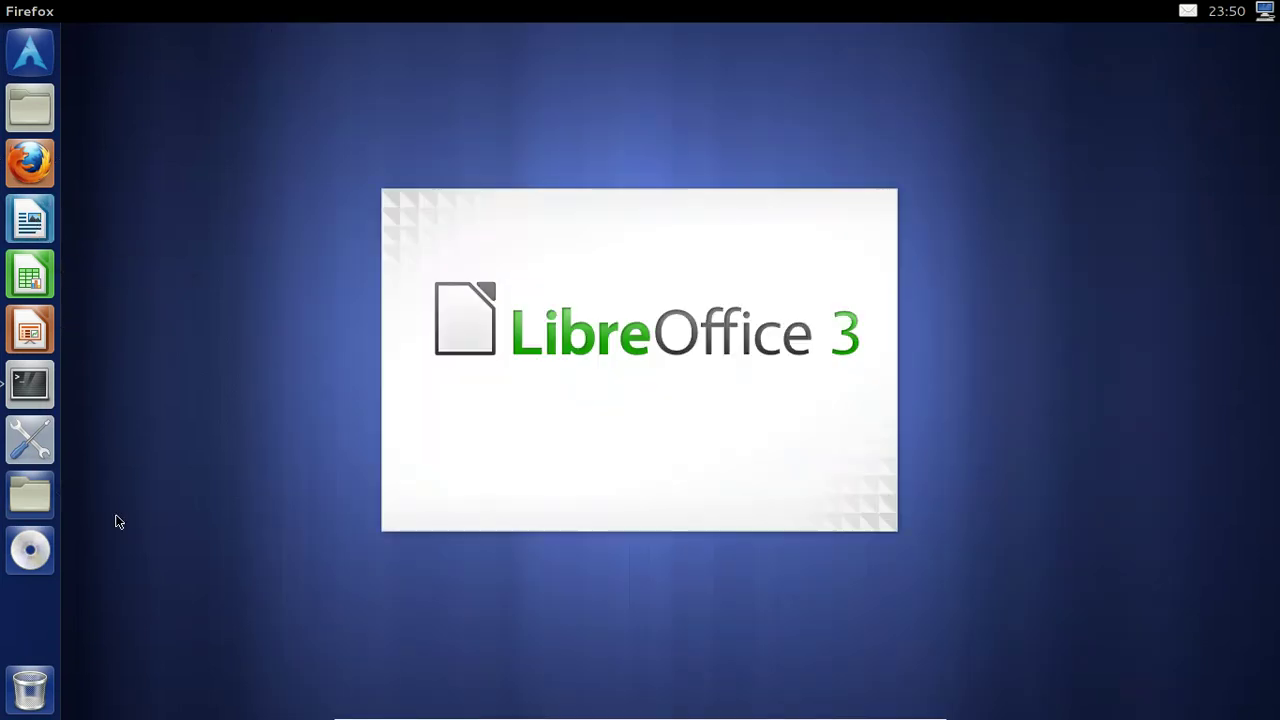
click(30, 52)
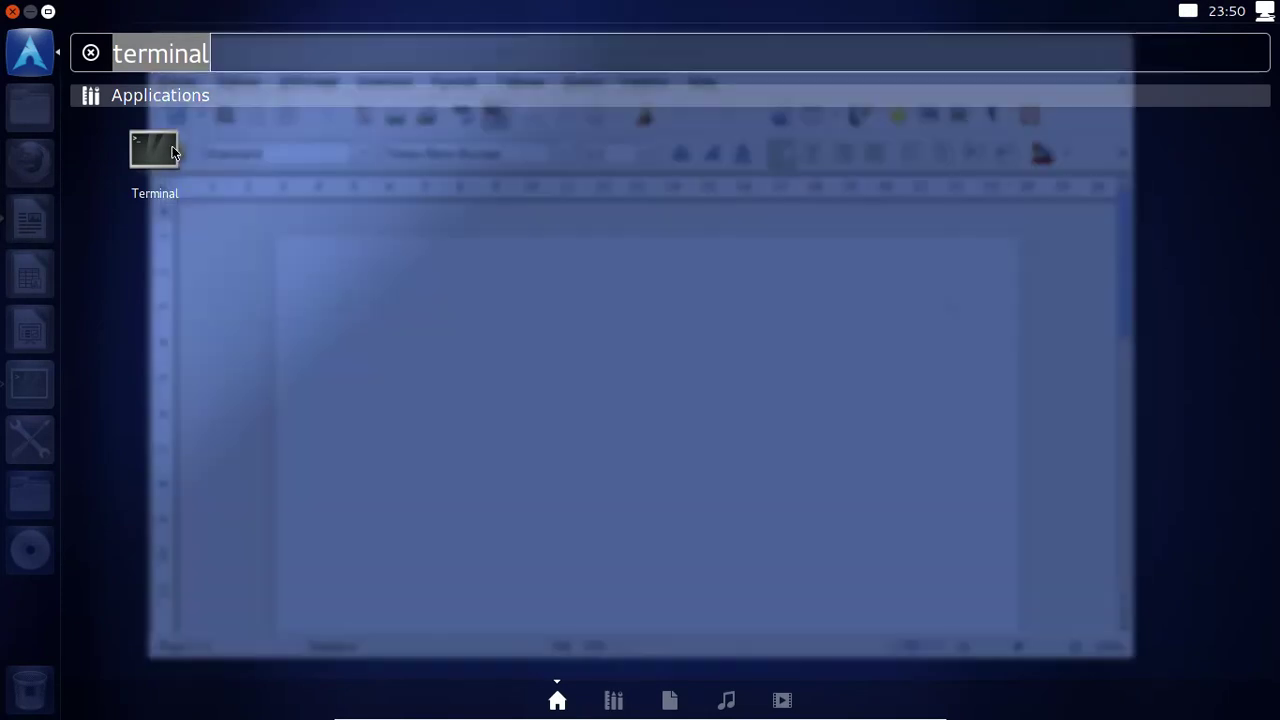
click(613, 700)
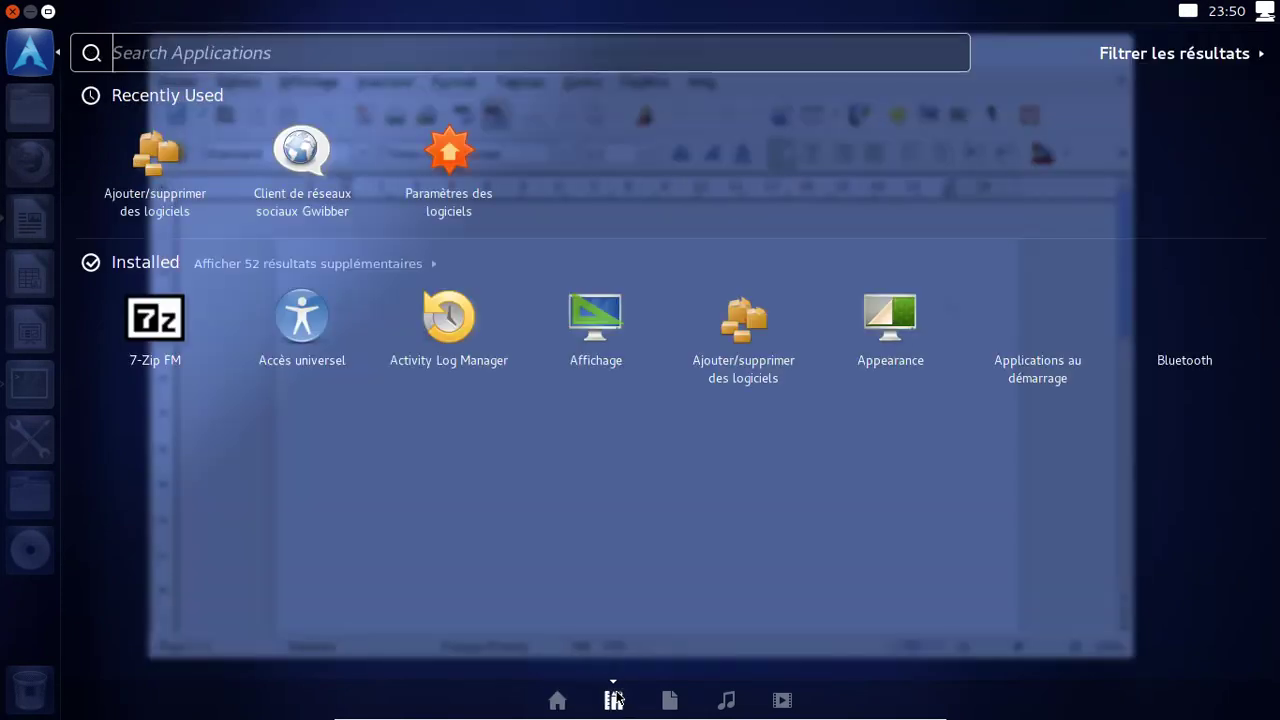
click(371, 262)
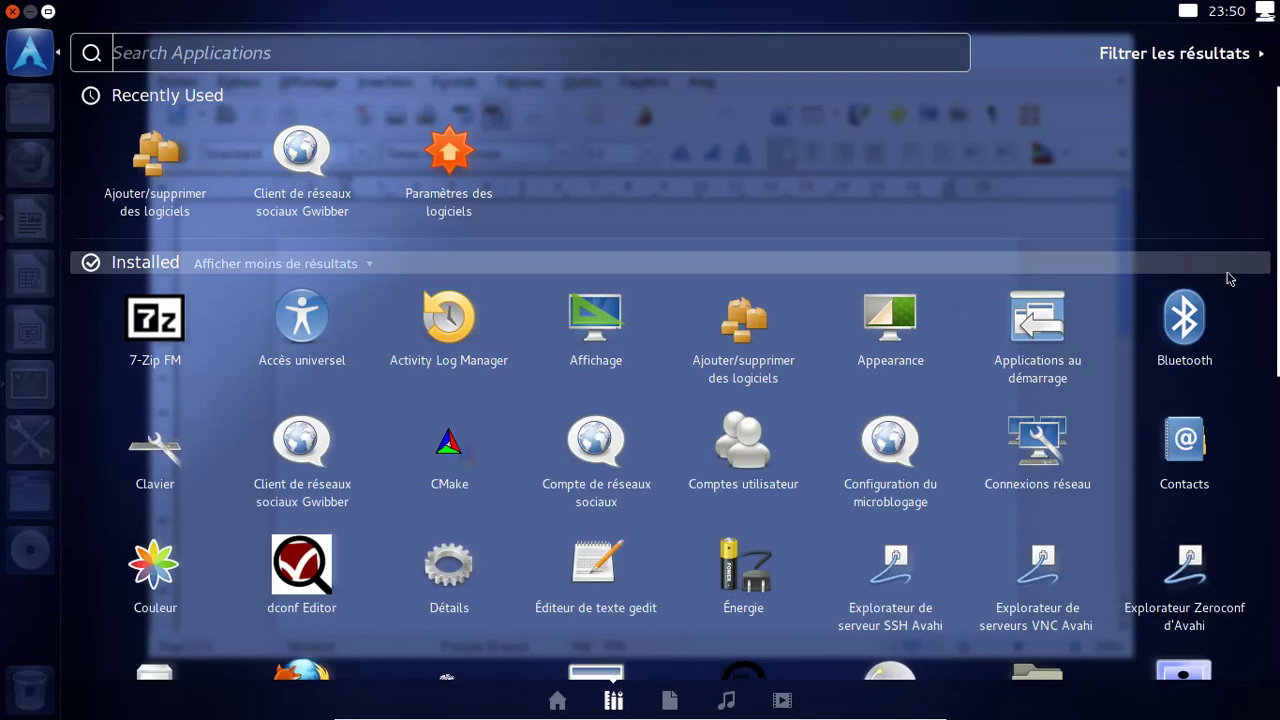
scroll(1276, 250, down, 5)
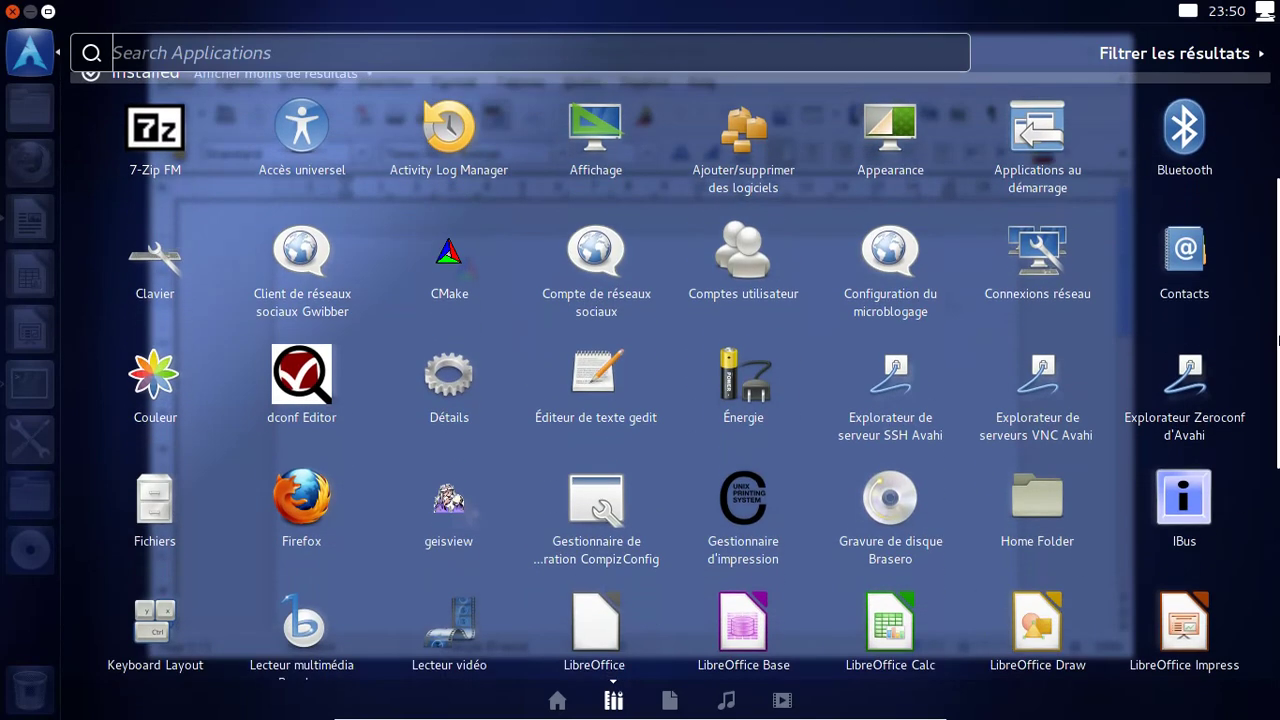
click(605, 319)
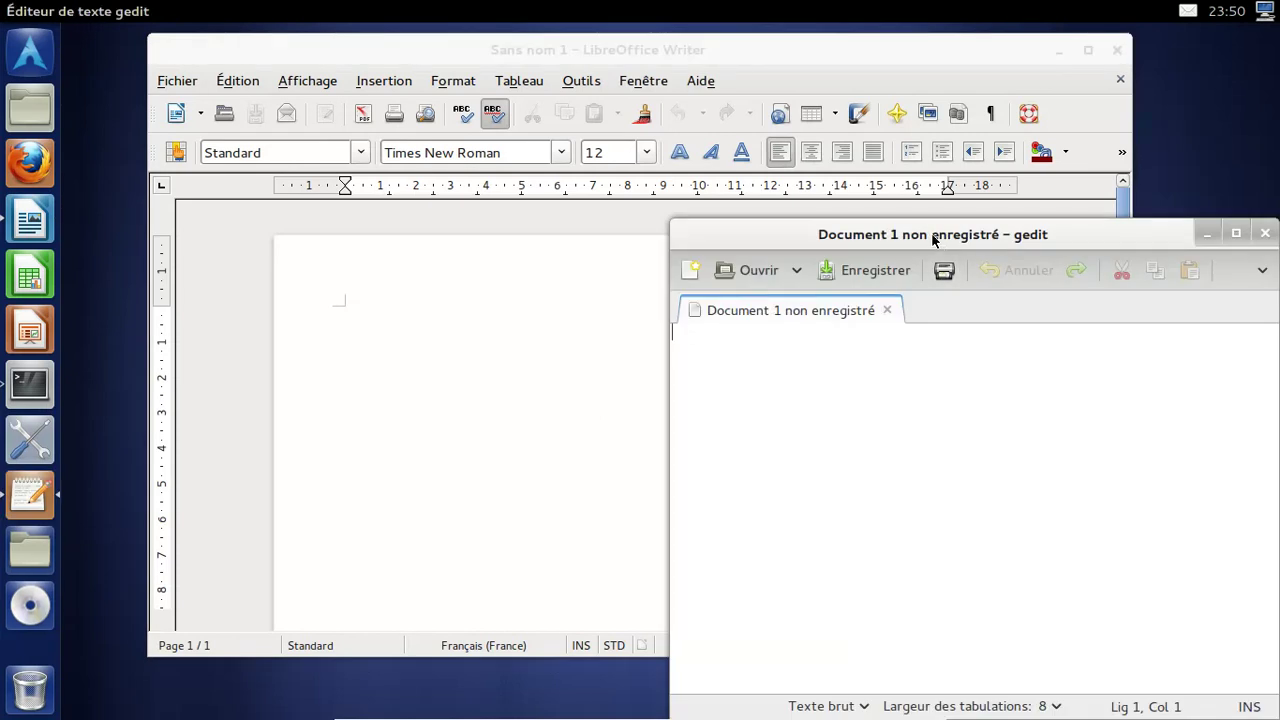
drag(952, 234, 738, 194)
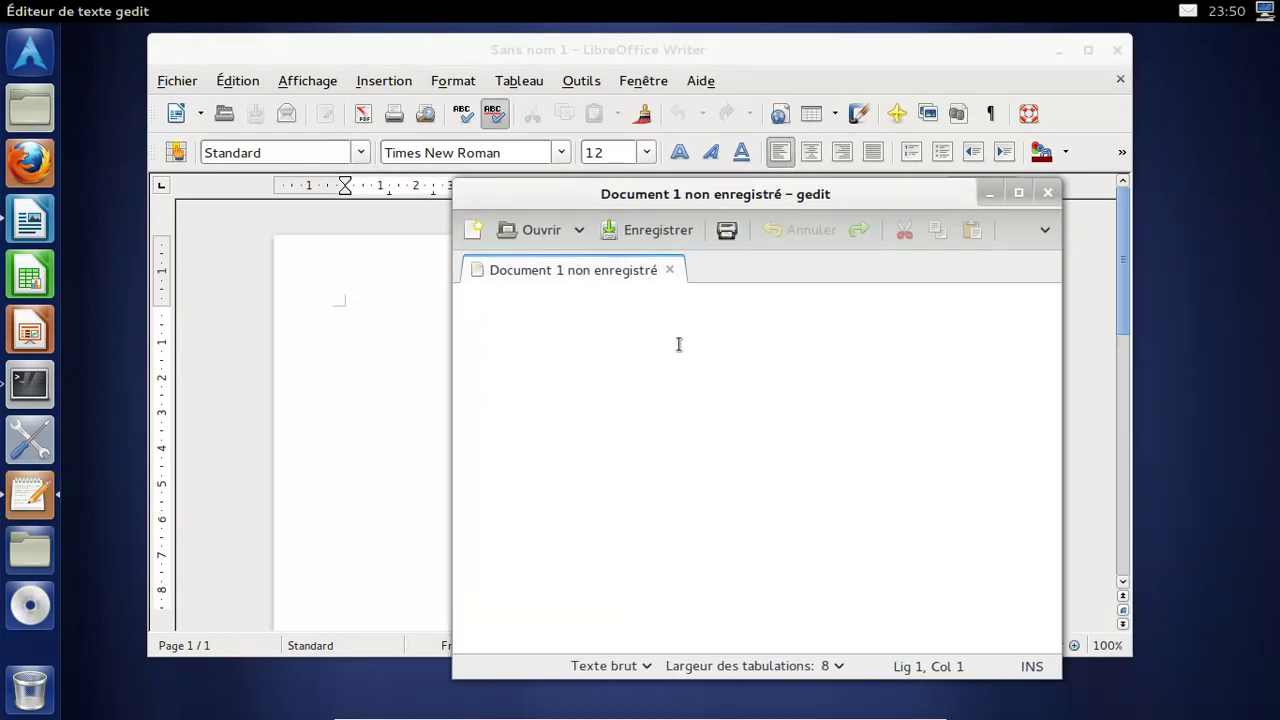
- Begin the blank gedit document with "Etrange. Ce doit être un bug de ce portage"
text(Etrand)
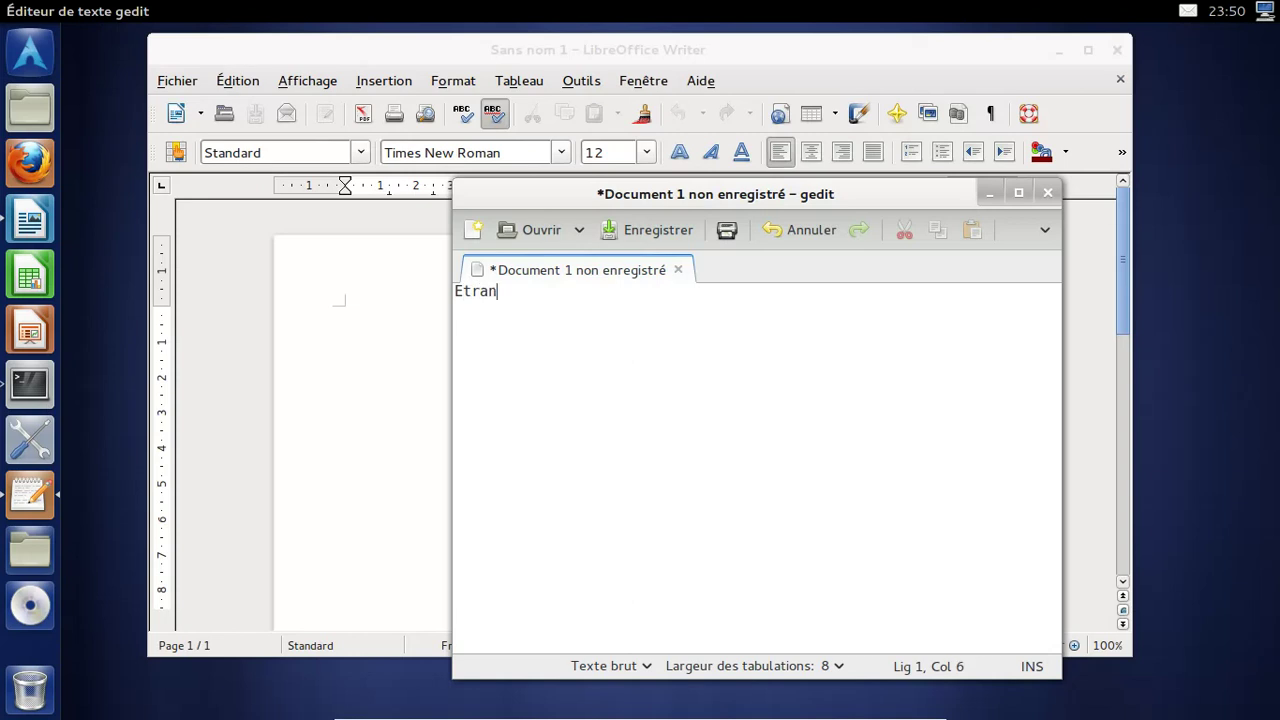
key(BackSpace)
text(ge. Ce sa)
key(BackSpace)
key(BackSpace)
text(doit )
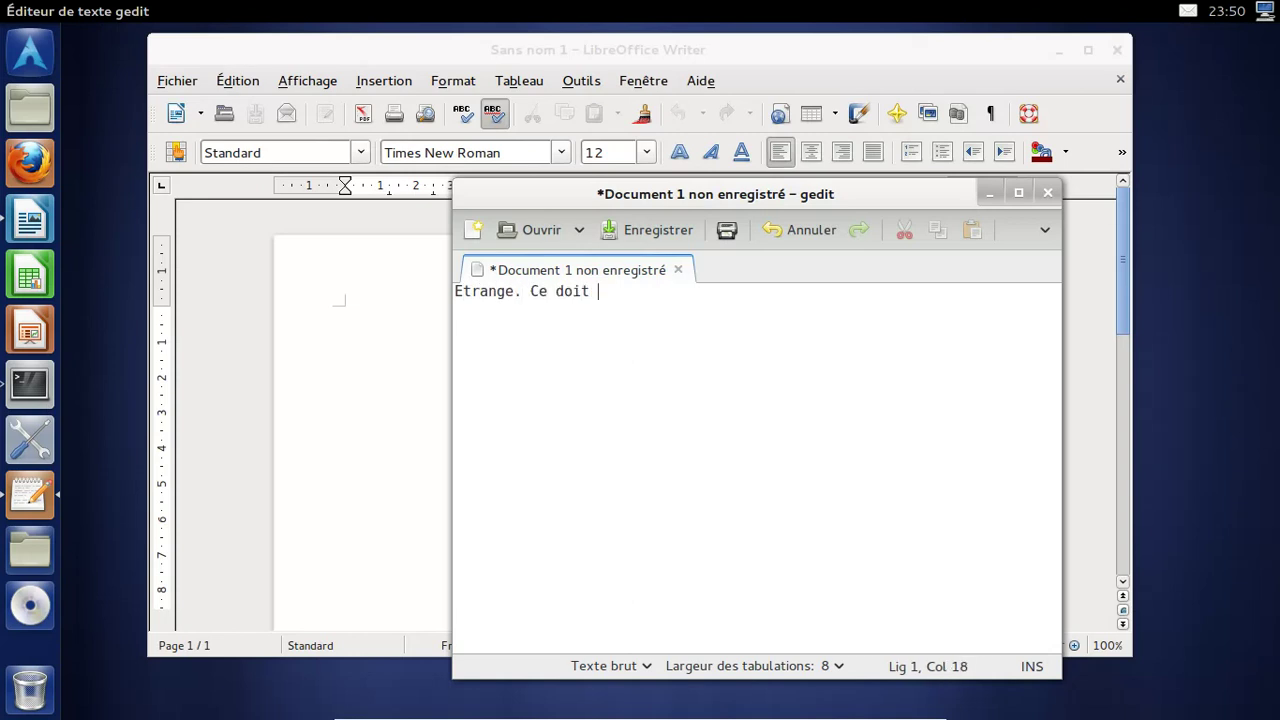
text(être un bug de cett)
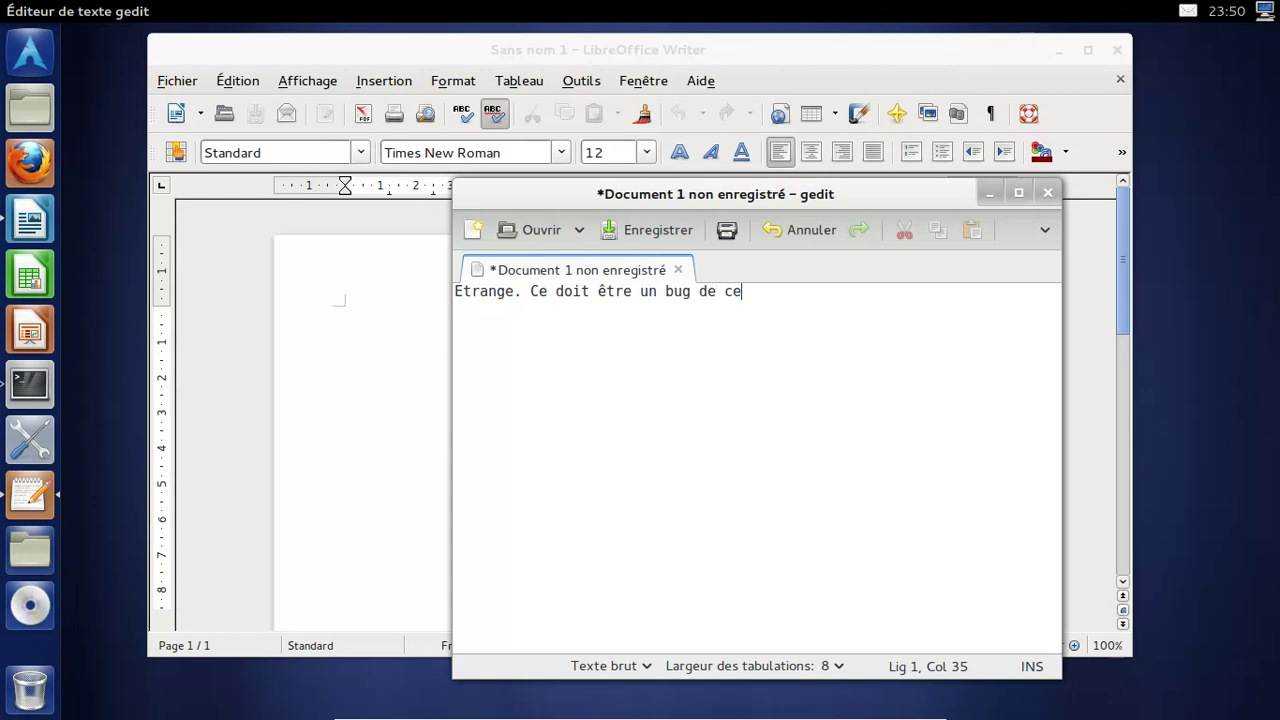
key(BackSpace)
key(BackSpace)
text(portage d)
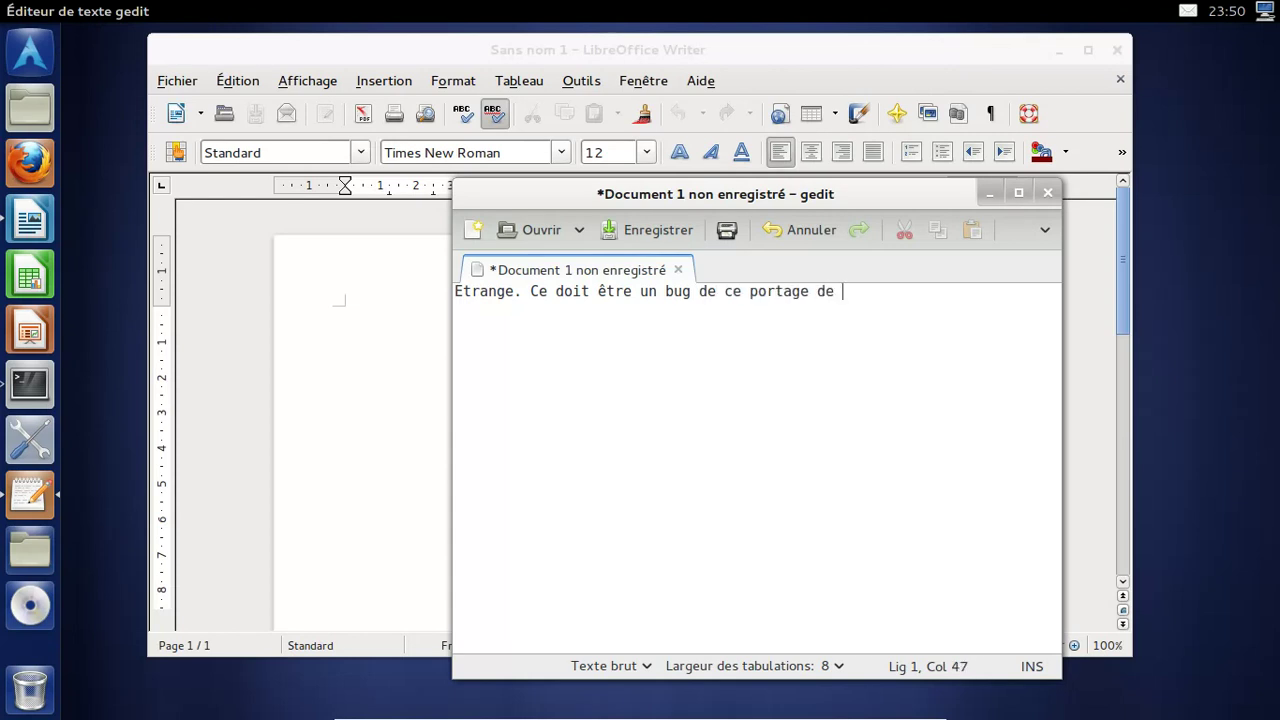
- Complete the gedit sentence with "d'Unity, mais les menus sont absents et le global menu n'est pas activé... Ennuyeux :["
text('Unity, mais les m)
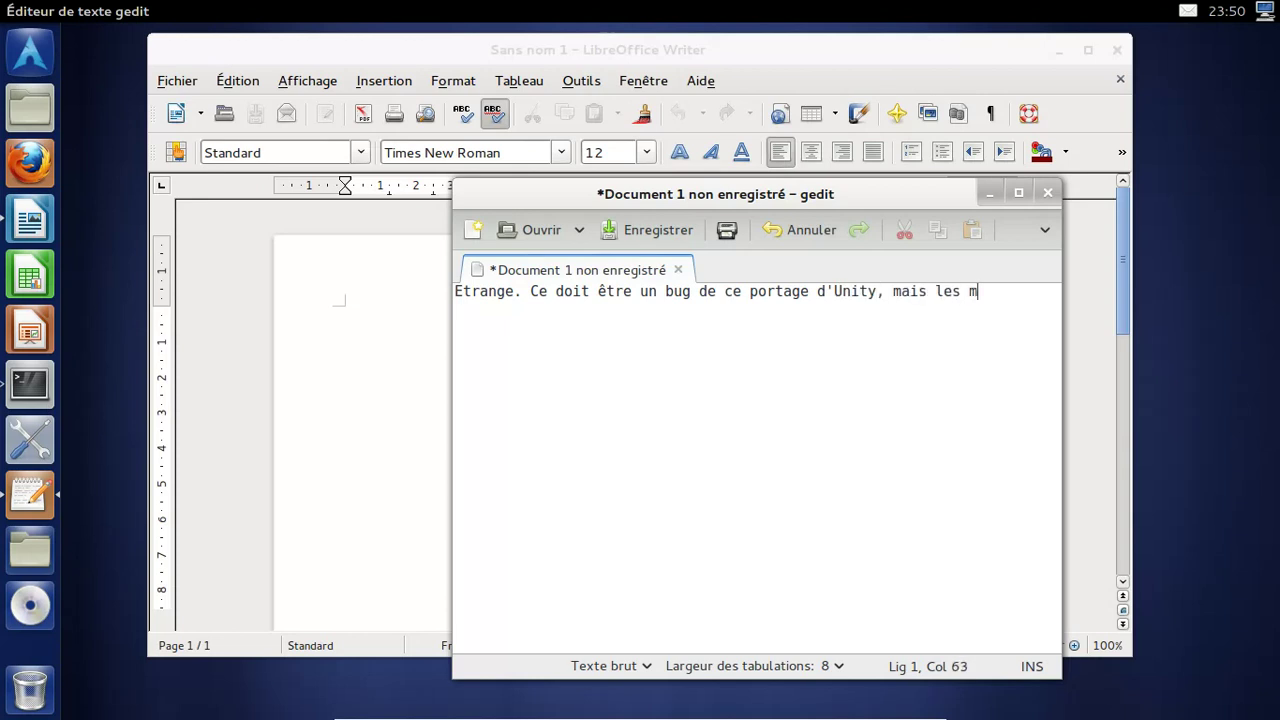
text(enu  sont ab)
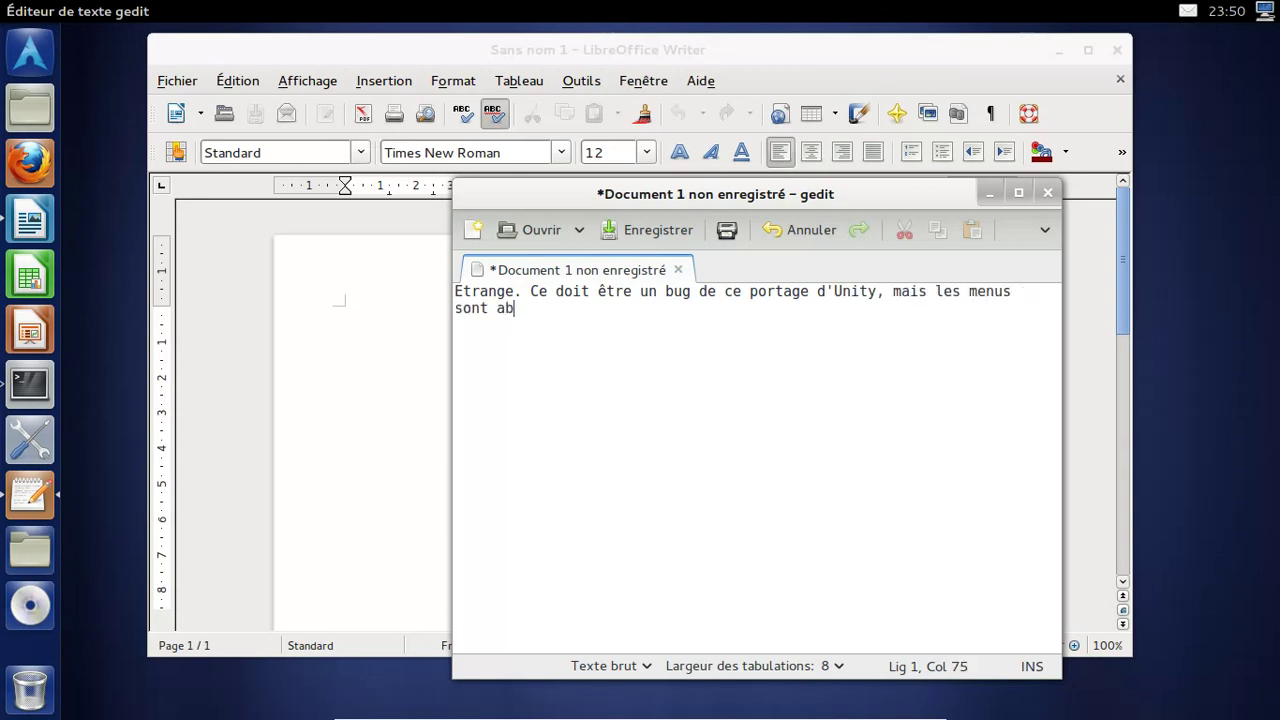
text(sents et le gl)
text(ob)
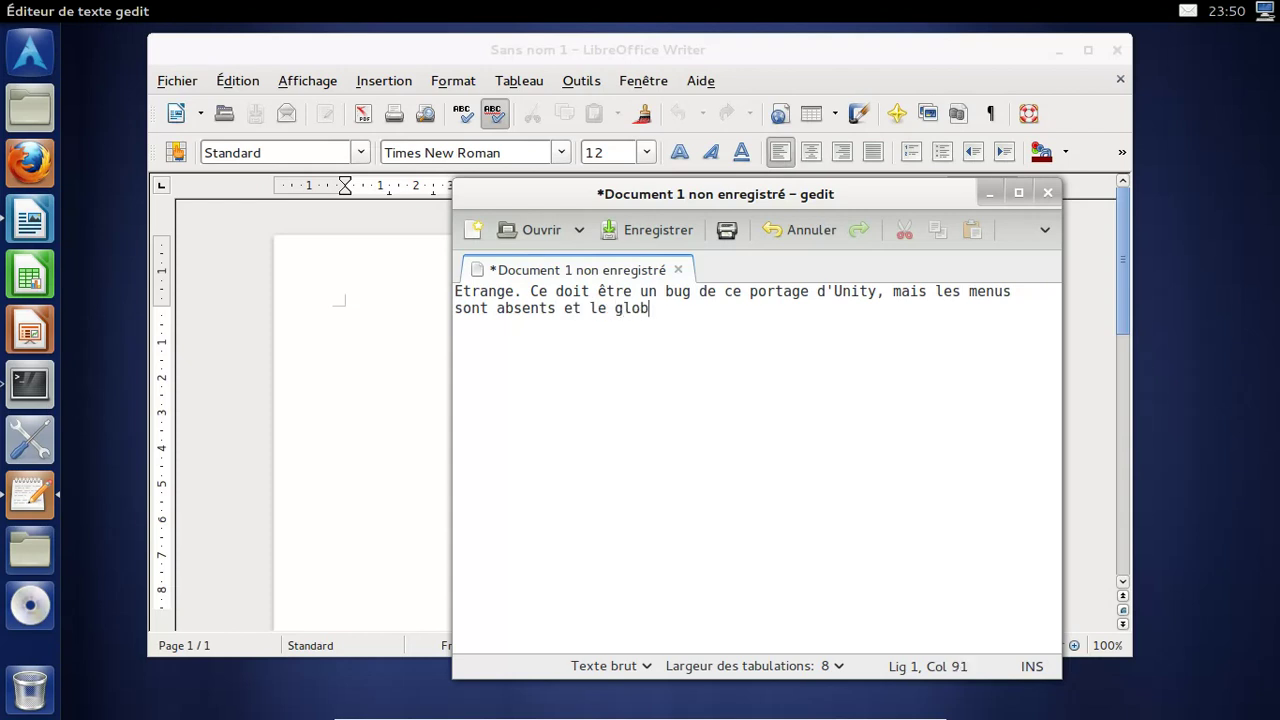
text(al menu n'est )
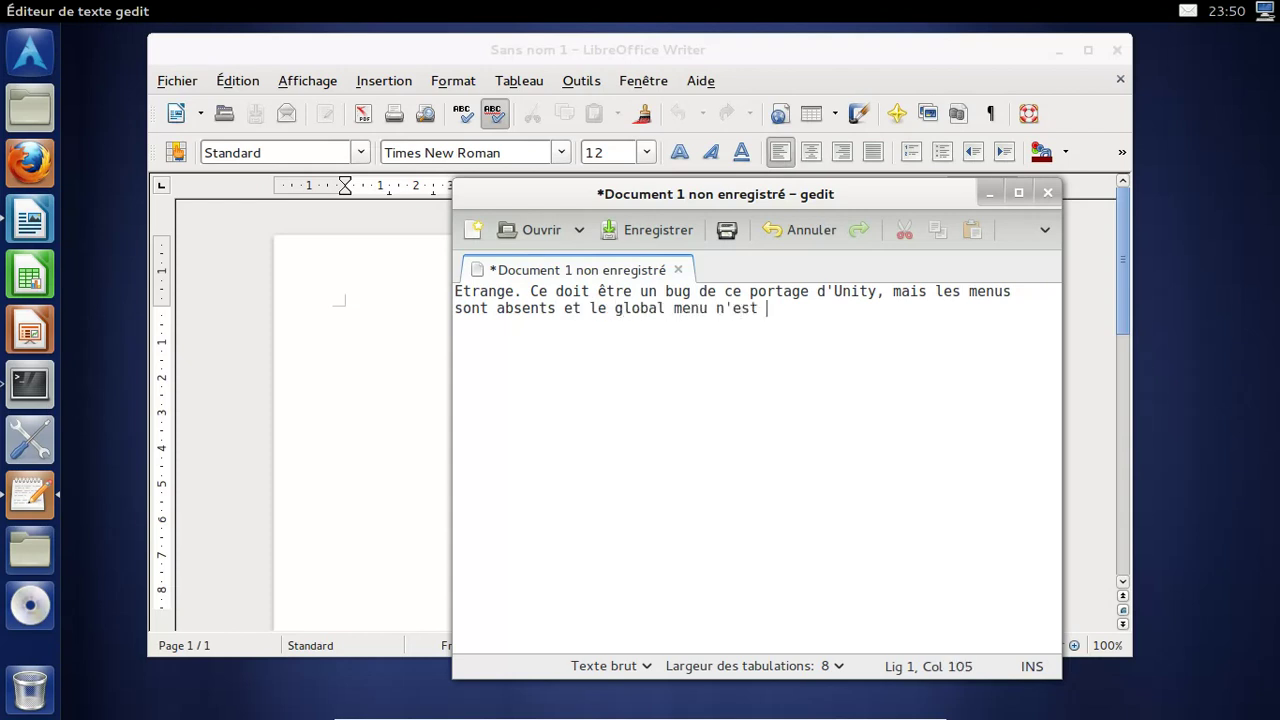
text(pas activé... Enn)
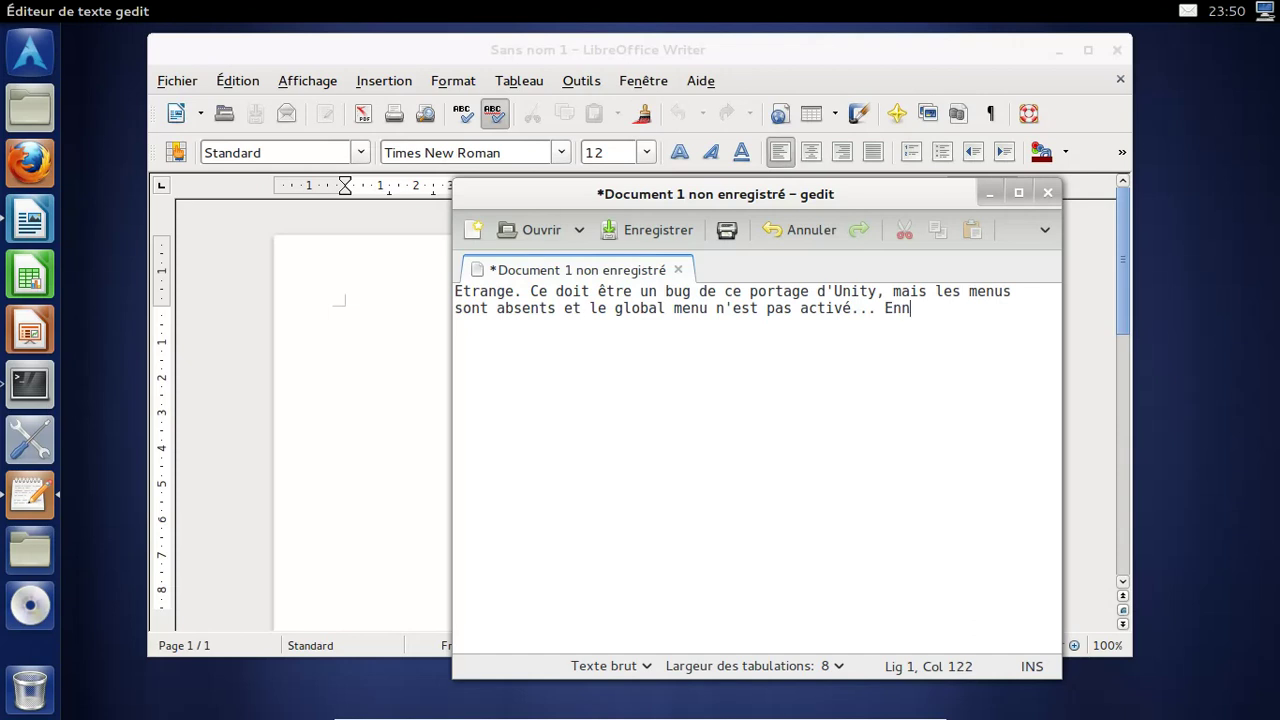
text(uyeux :[)
- Check the messaging indicator's status options and open Gwibber through its Broadcast entry
click(1199, 12)
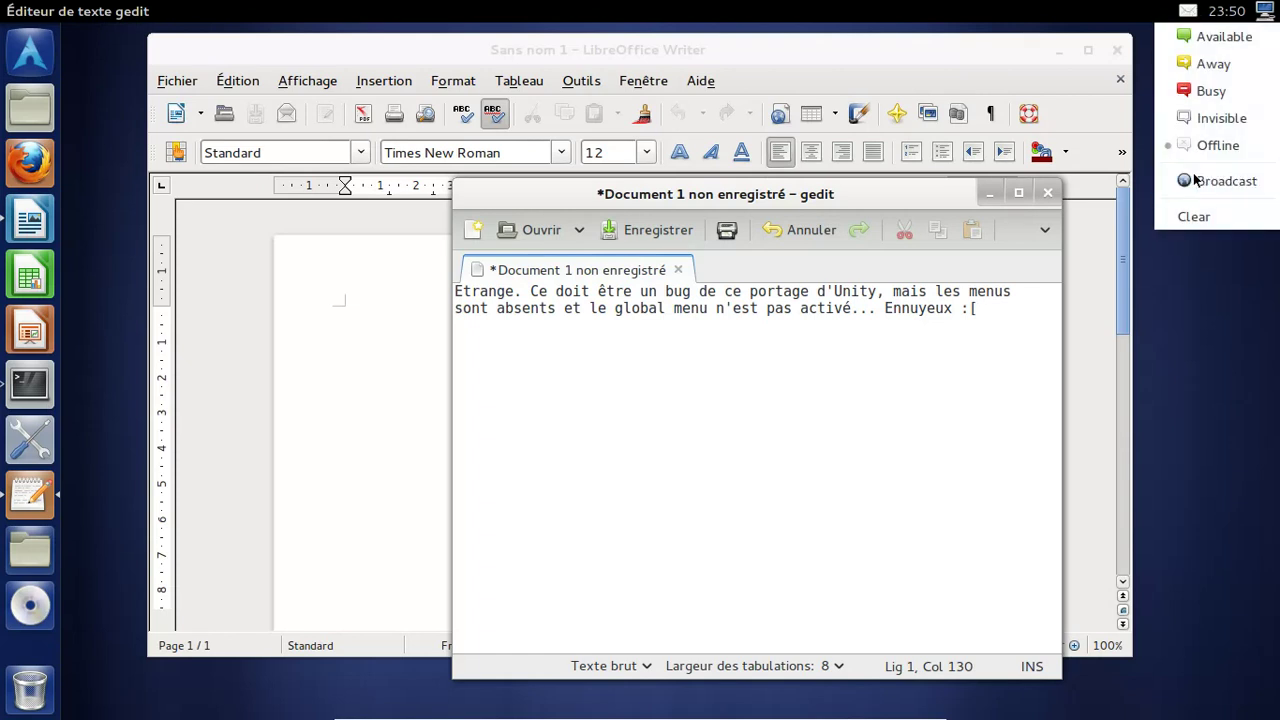
click(1200, 40)
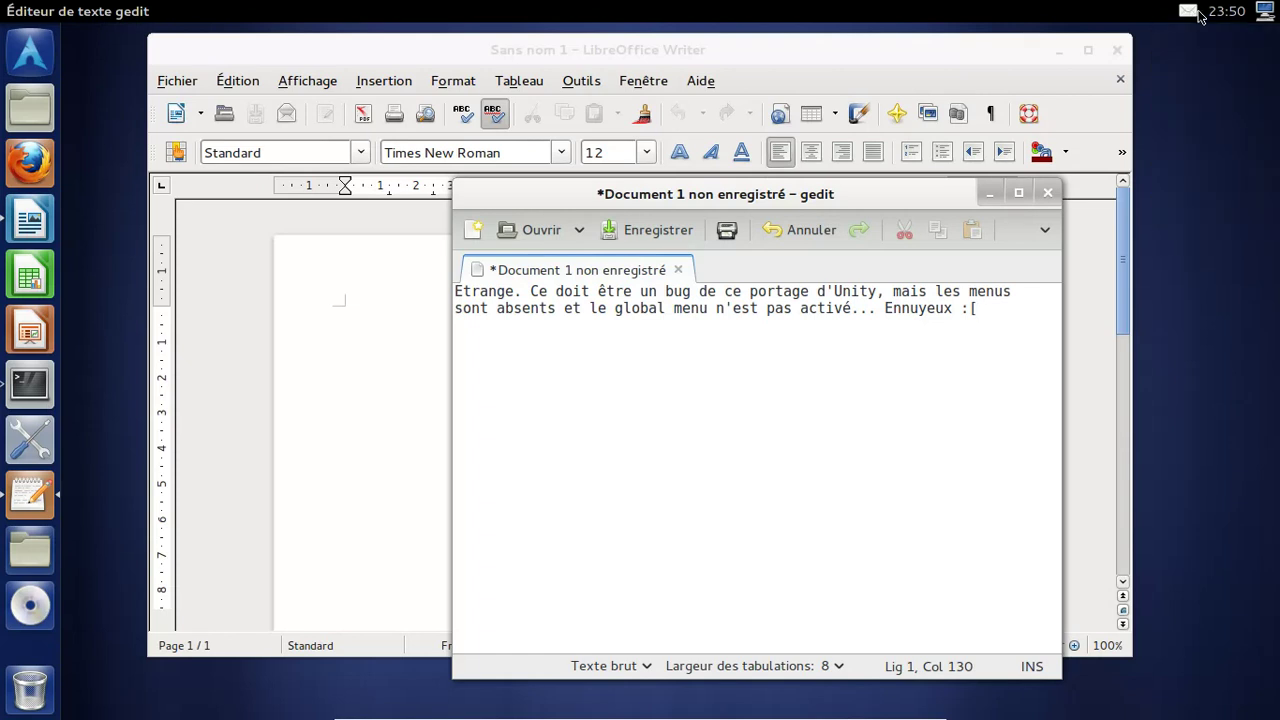
click(1199, 13)
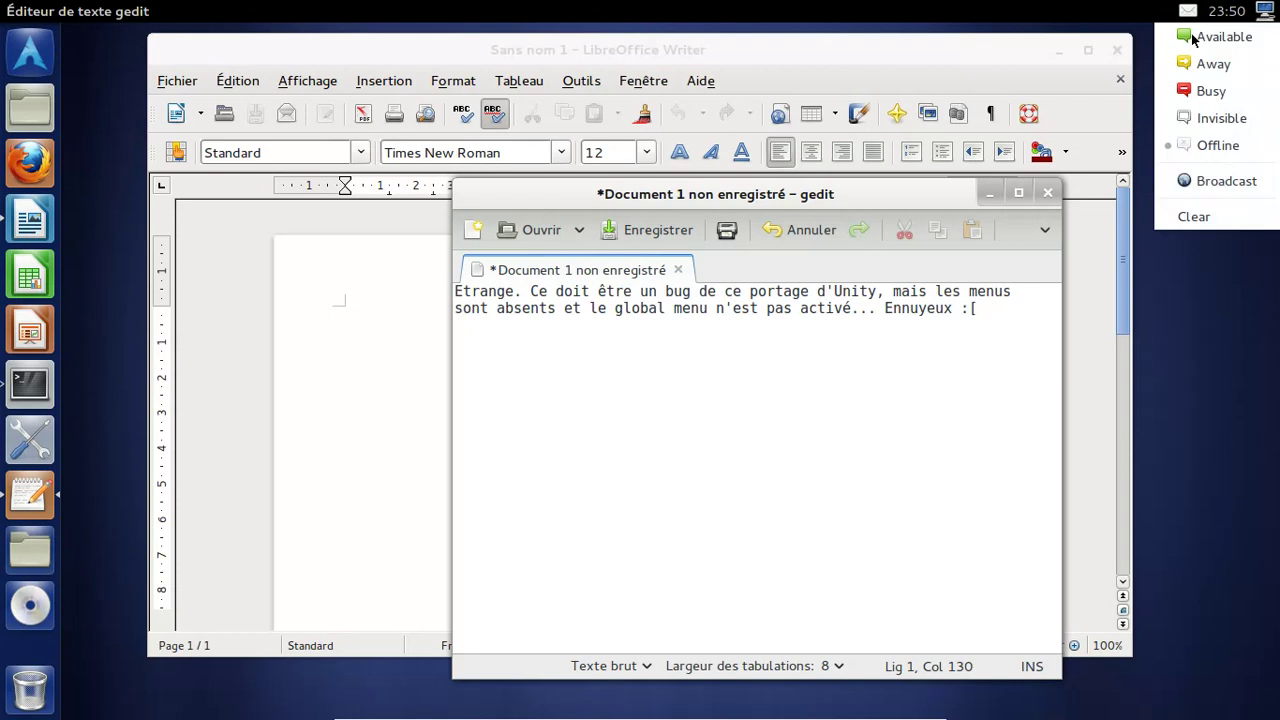
click(1218, 182)
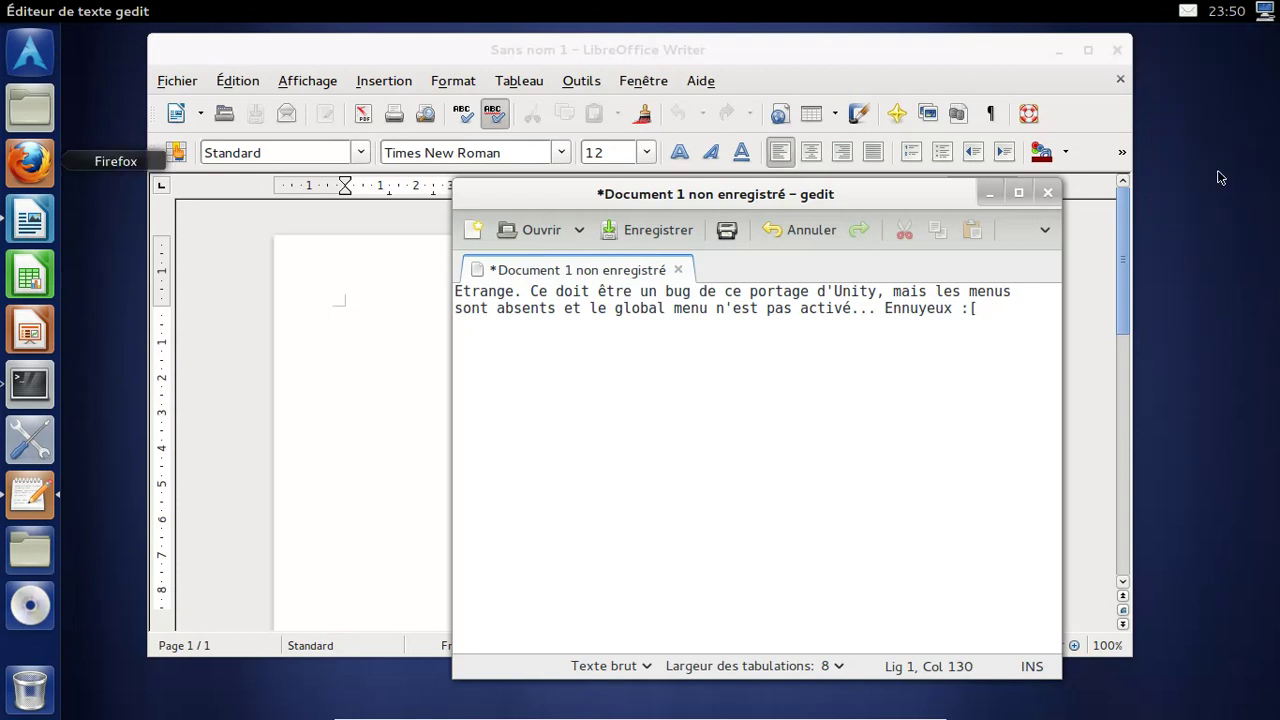
click(1189, 13)
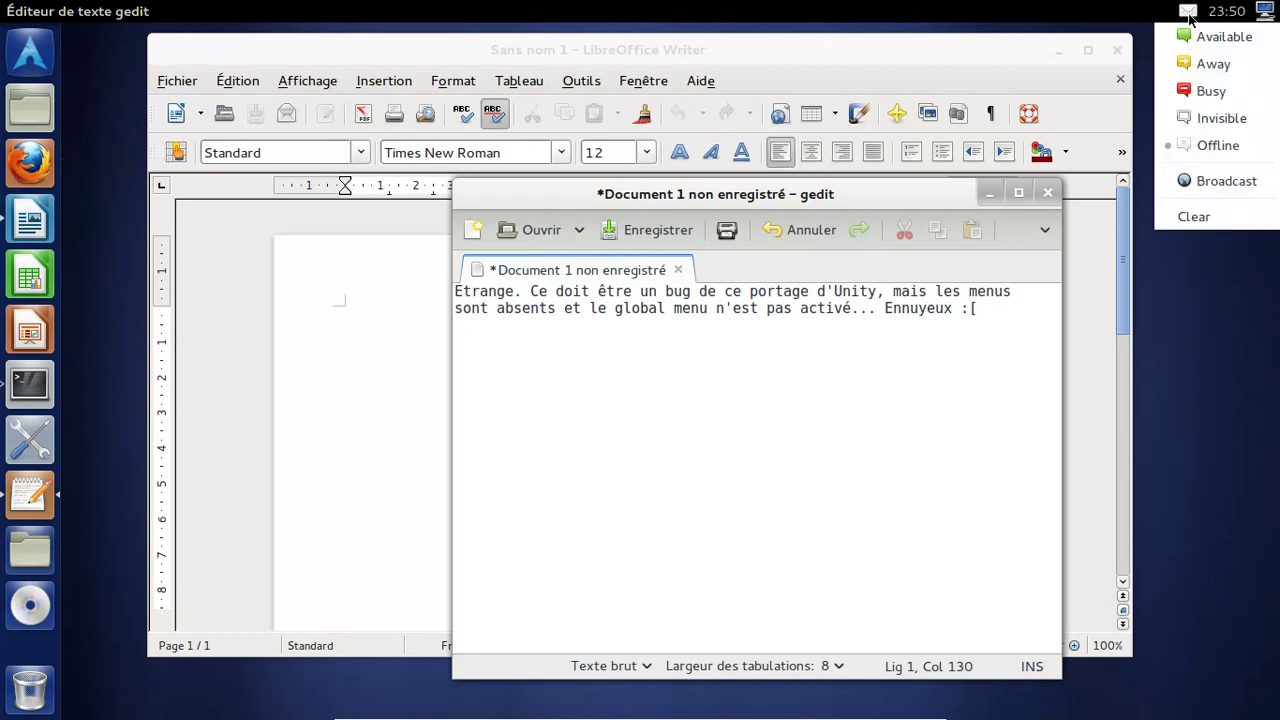
click(1213, 180)
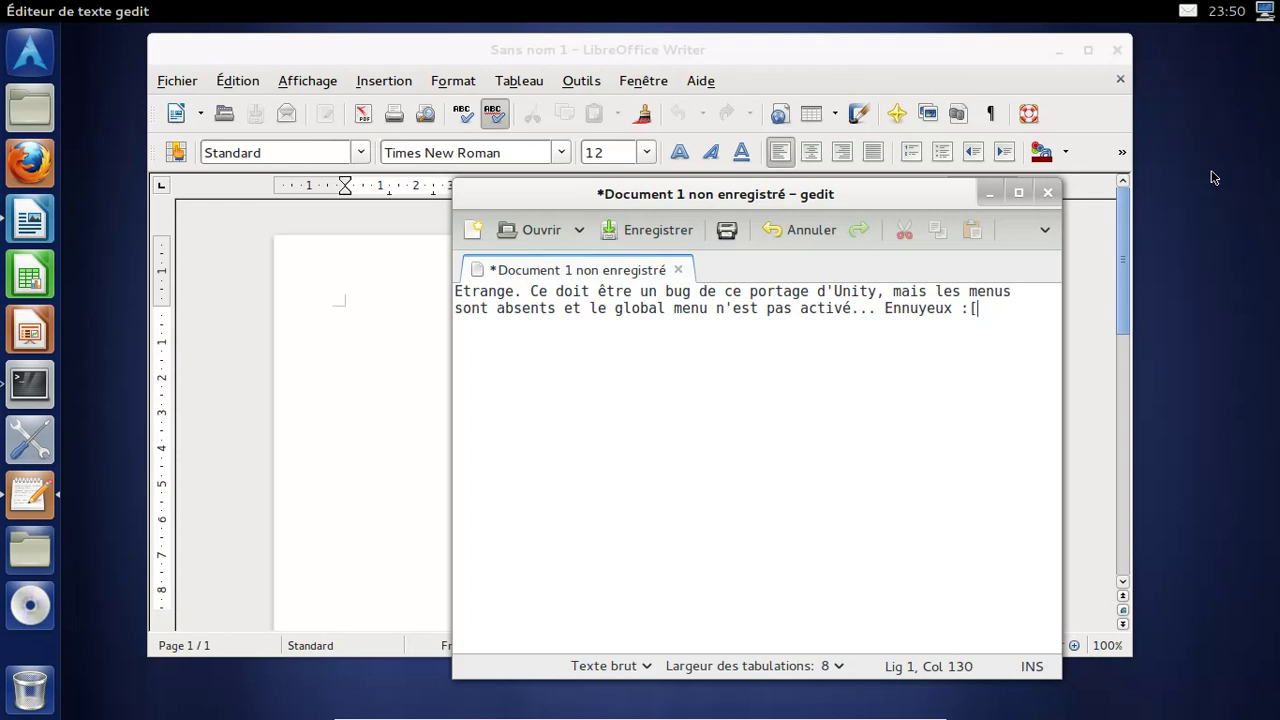
- Keep gedit permanently in the launcher and bring its window to the front
right_click(44, 485)
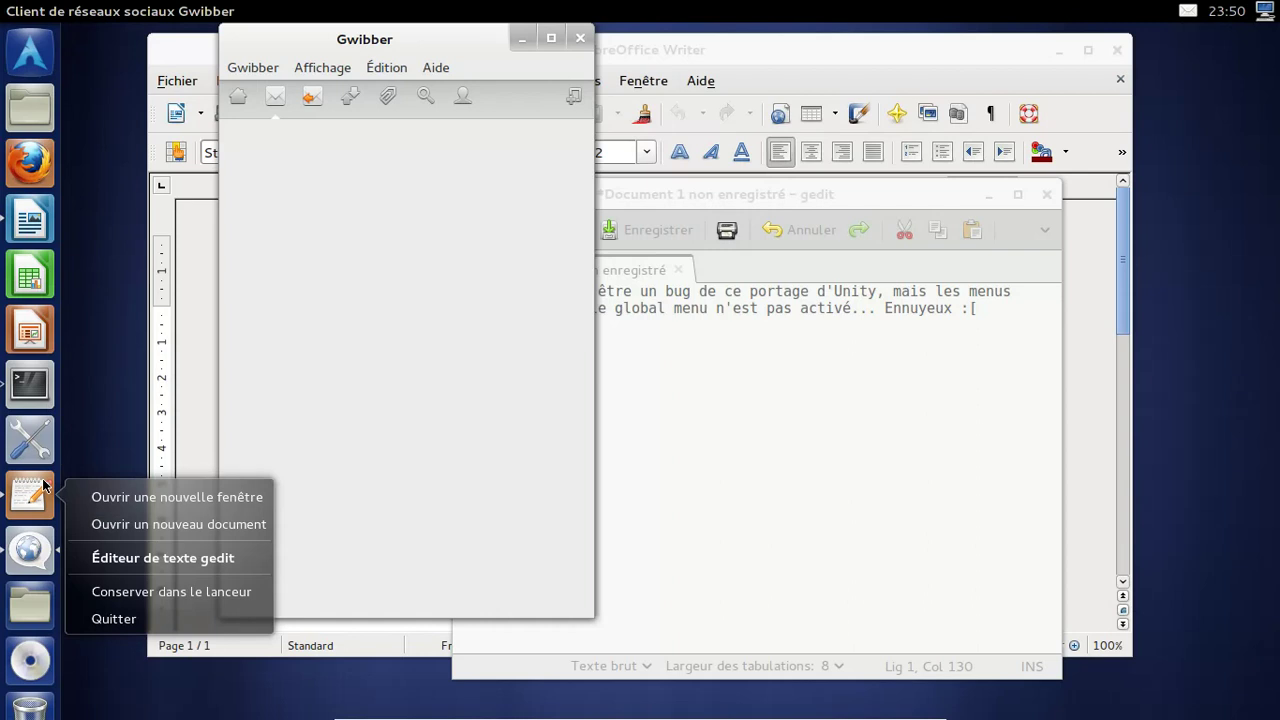
click(155, 594)
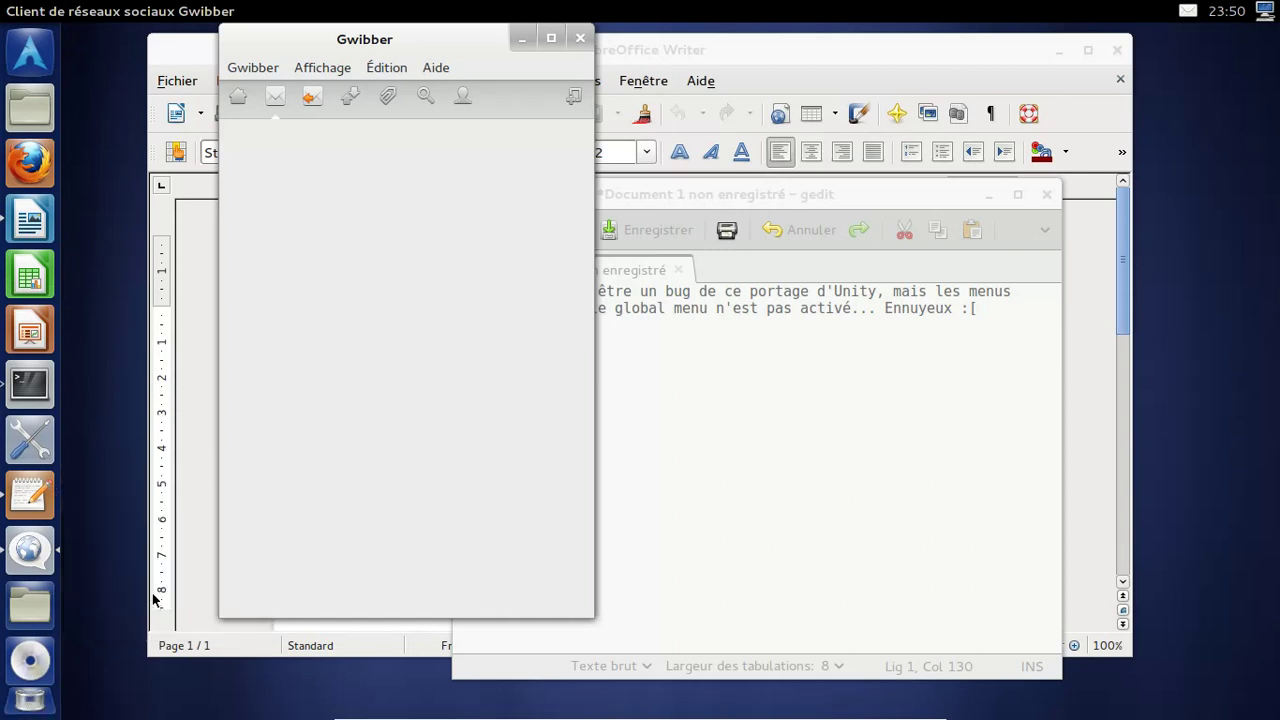
click(779, 377)
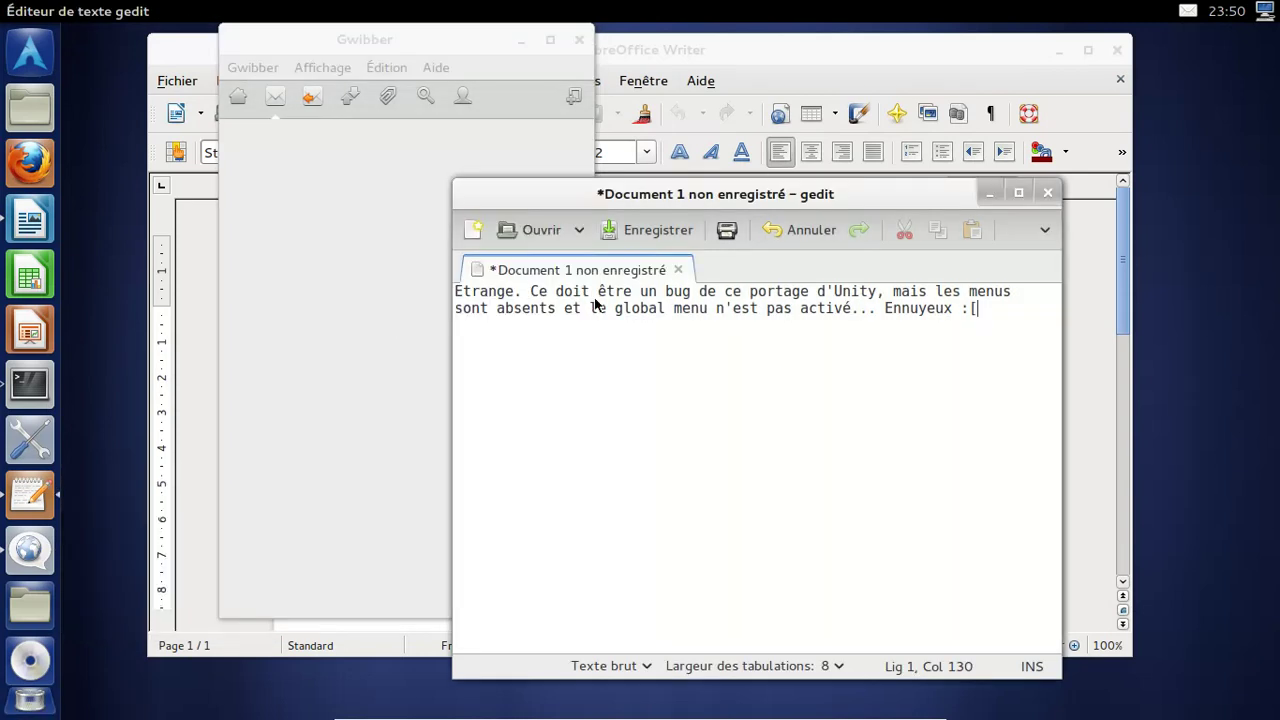
- Bring Gwibber to the front, check its view options, and show its home stream
click(301, 243)
click(328, 76)
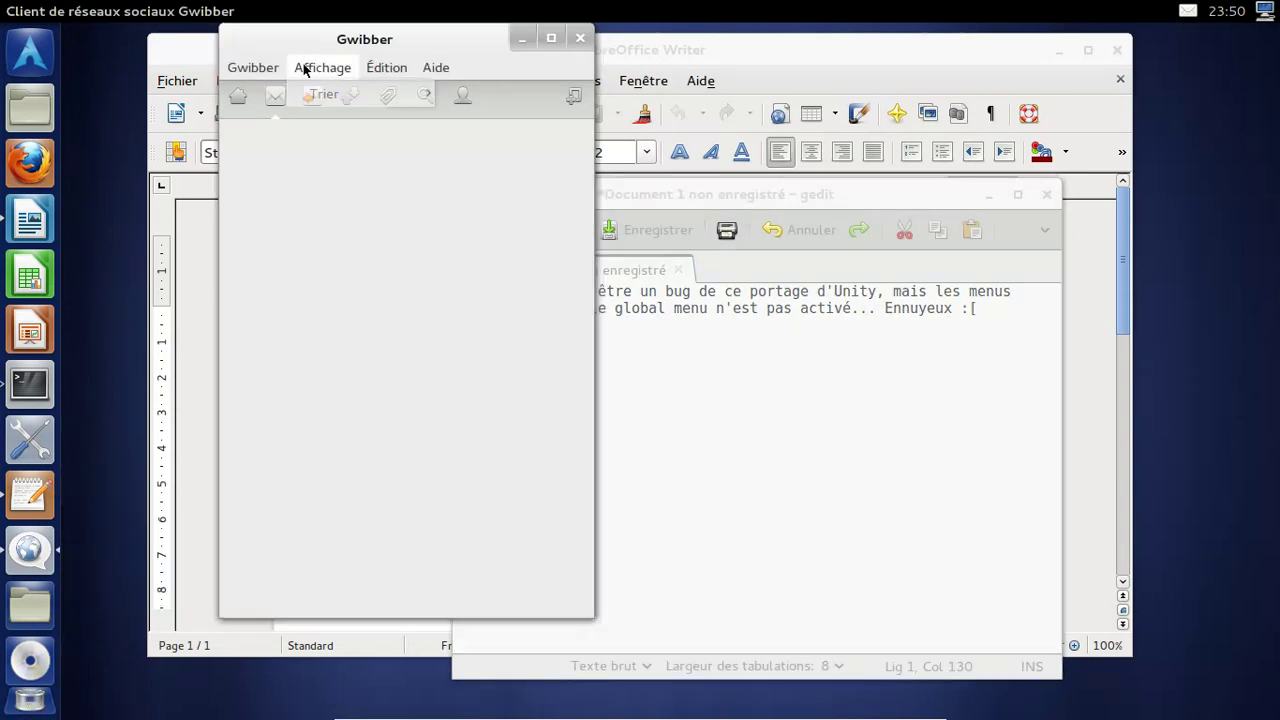
click(262, 91)
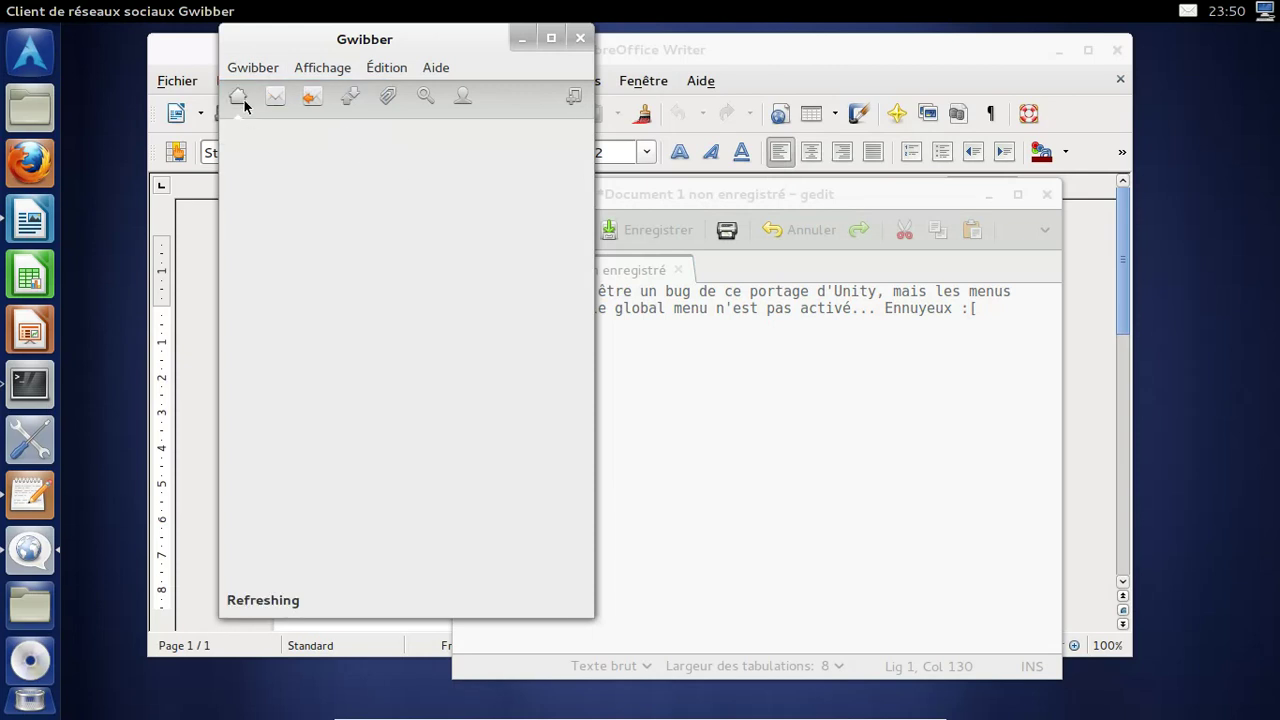
- Add "Gwibber ne se rafraîchit pas non plus :(" to the gedit document after a blank line
click(748, 488)
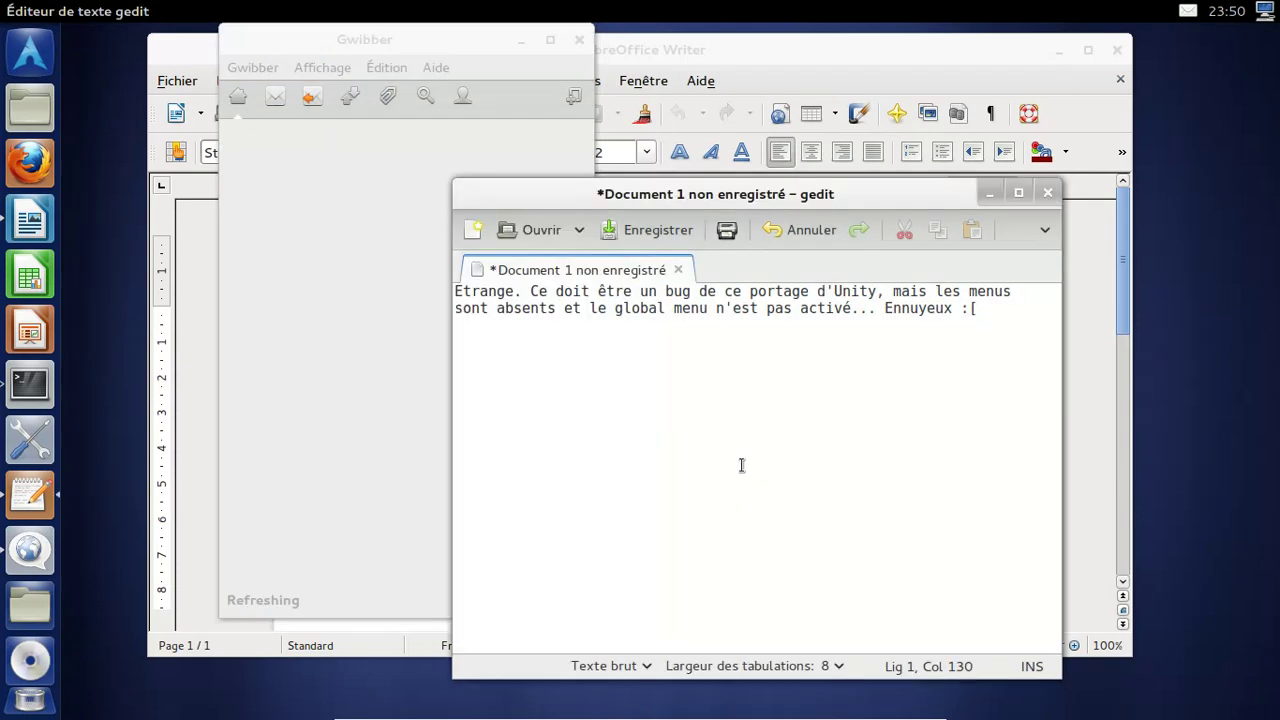
key(Return)
text(Gwi)
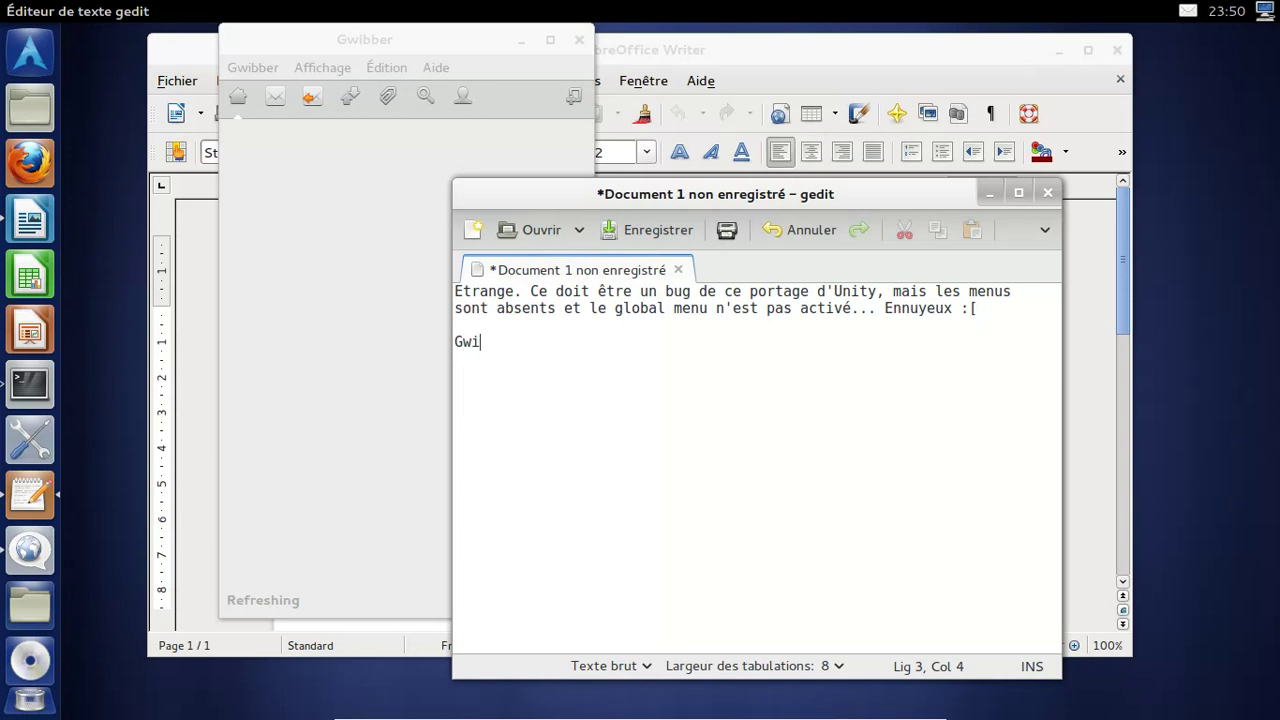
text(bber ne se )
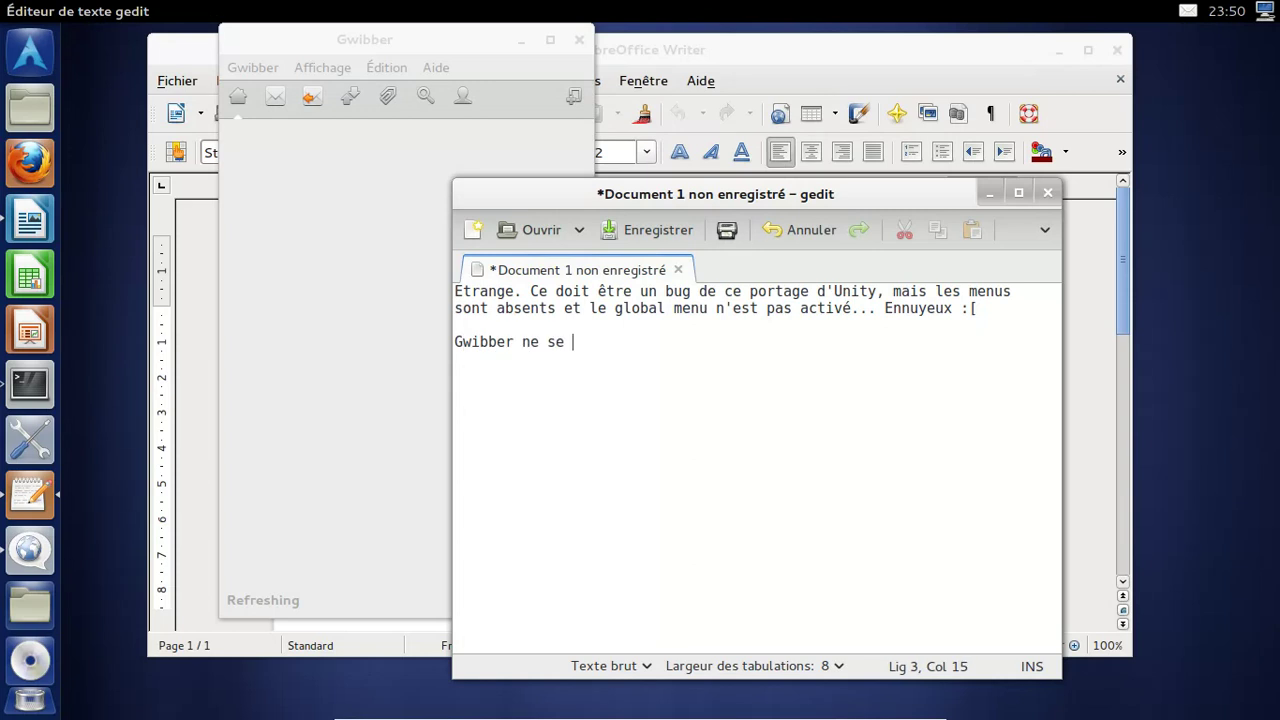
text(raf)
key(BackSpace)
text(rafai)
key(BackSpace)
key(BackSpace)
text(raîchait p)
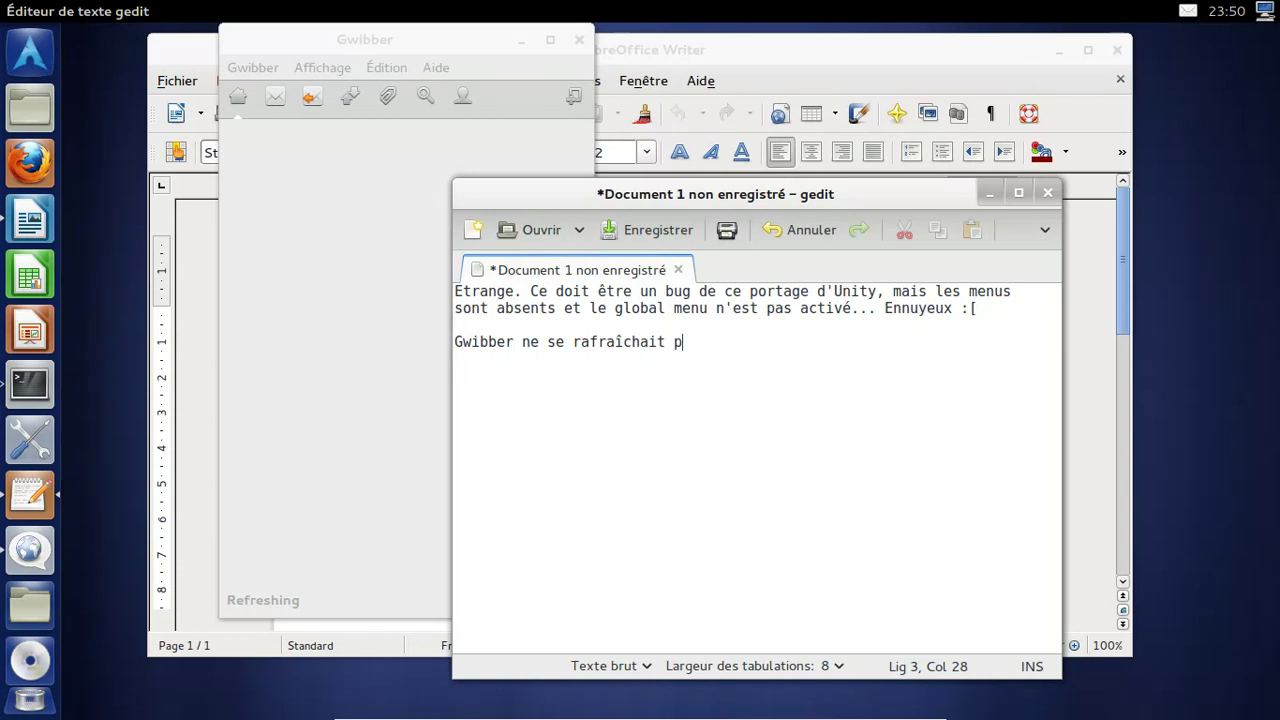
key(BackSpace)
key(BackSpace)
key(BackSpace)
key(BackSpace)
key(BackSpace)
text(it pas non plus :()
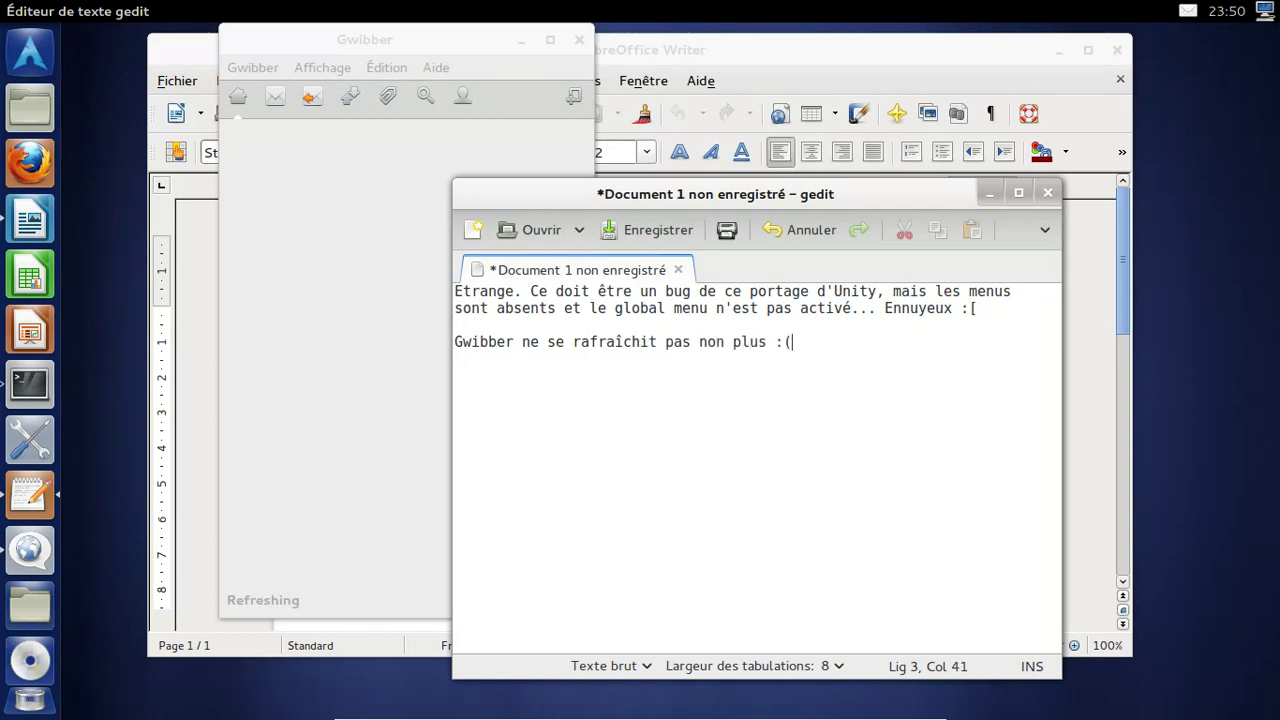
- View LibreOffice's About information, close that dialog, and close Writer
click(838, 58)
click(693, 82)
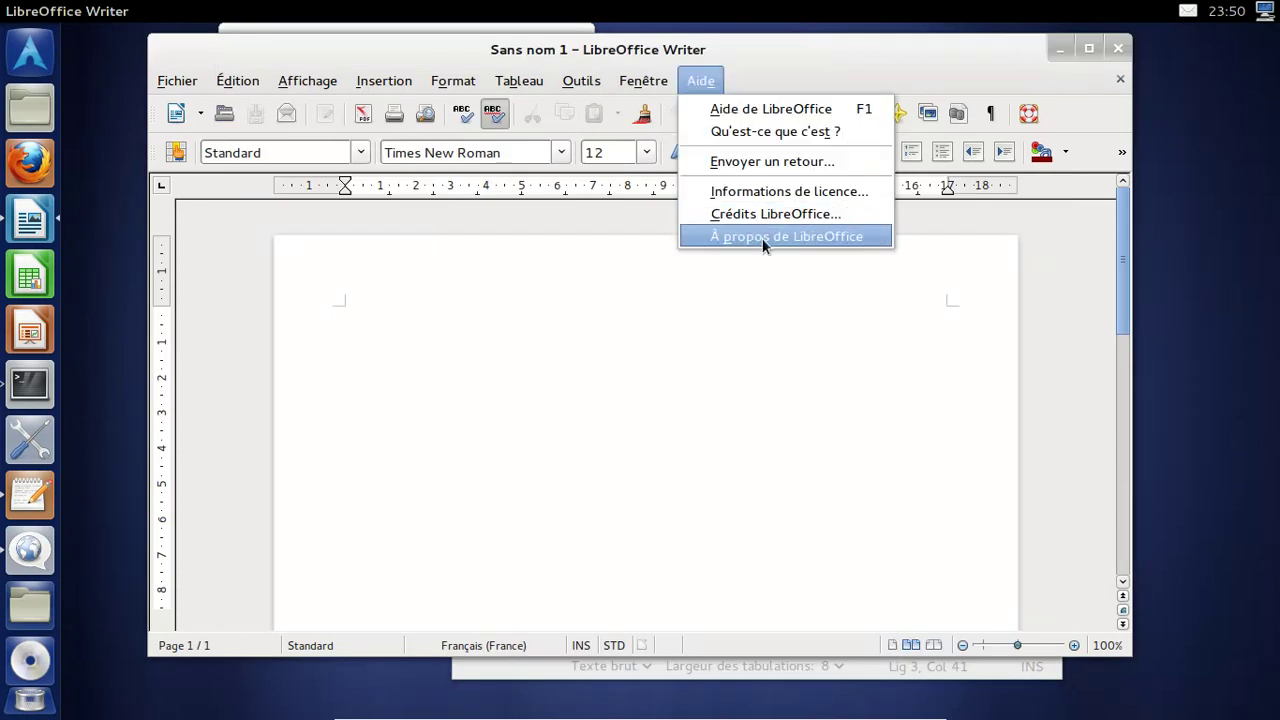
click(762, 238)
click(506, 572)
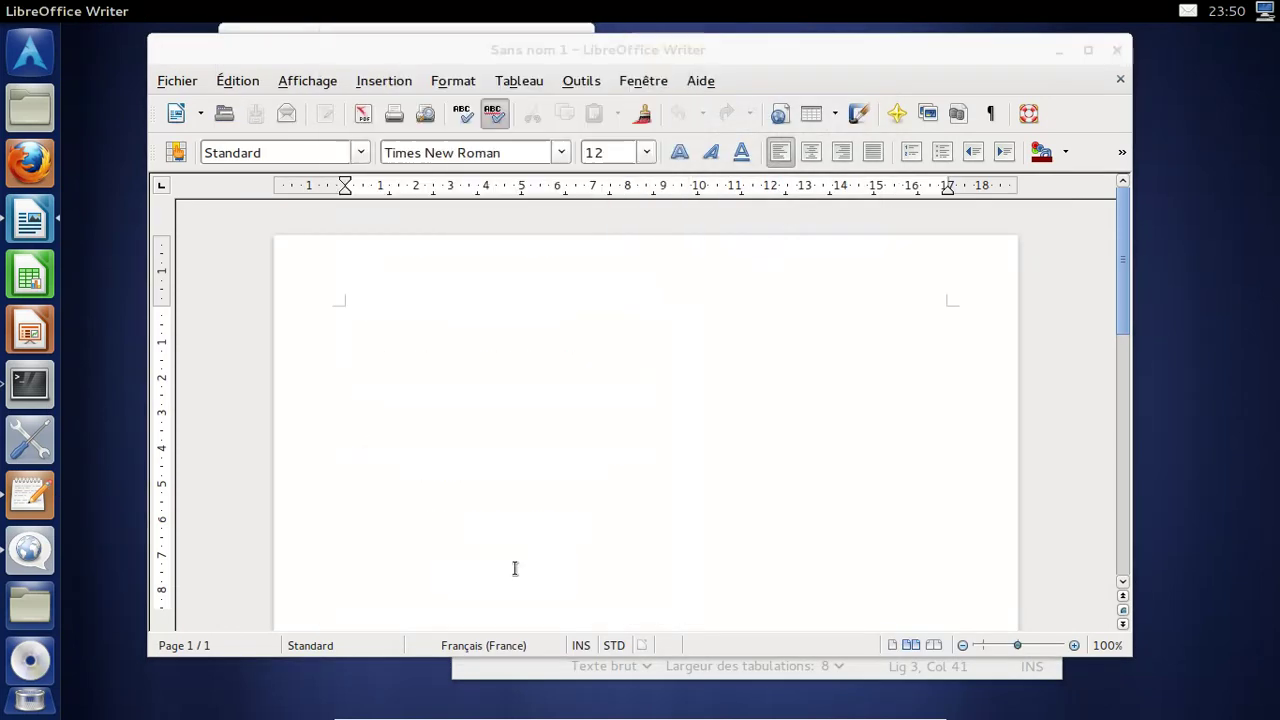
click(1117, 50)
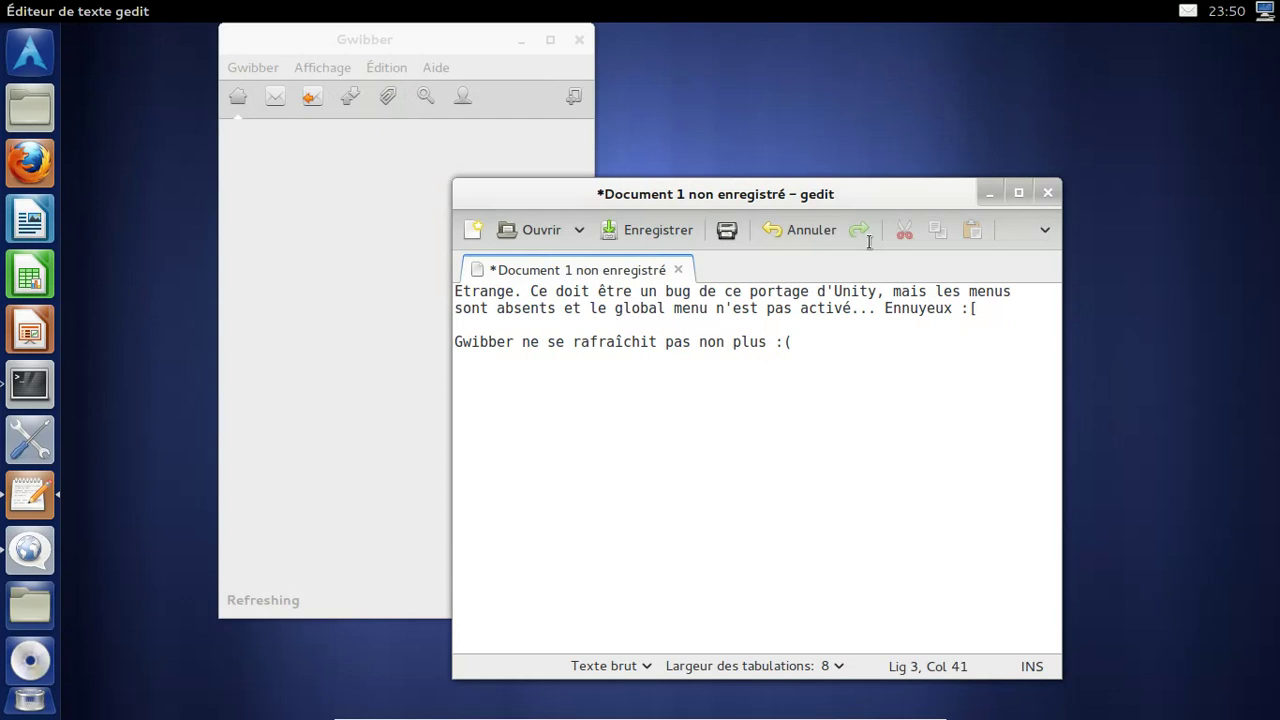
- Move the Terminal window from the second workspace to the first one, return there, and close Gwibber
click(30, 382)
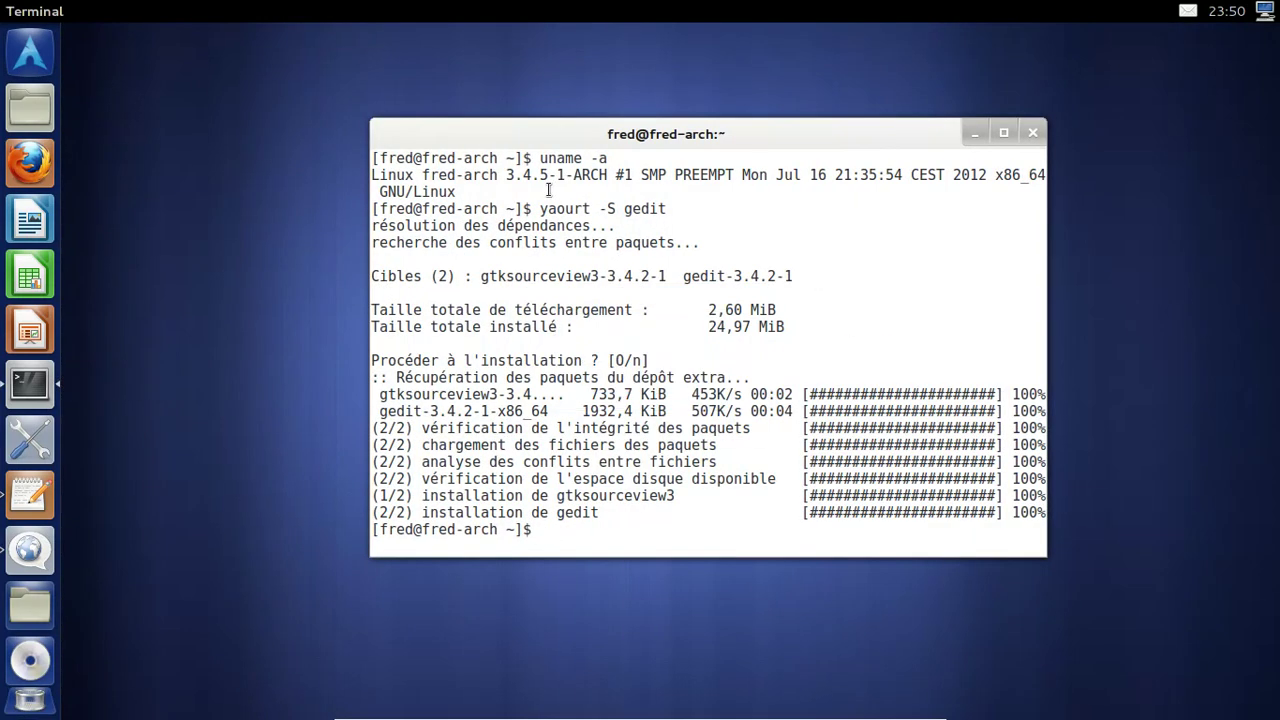
click(29, 612)
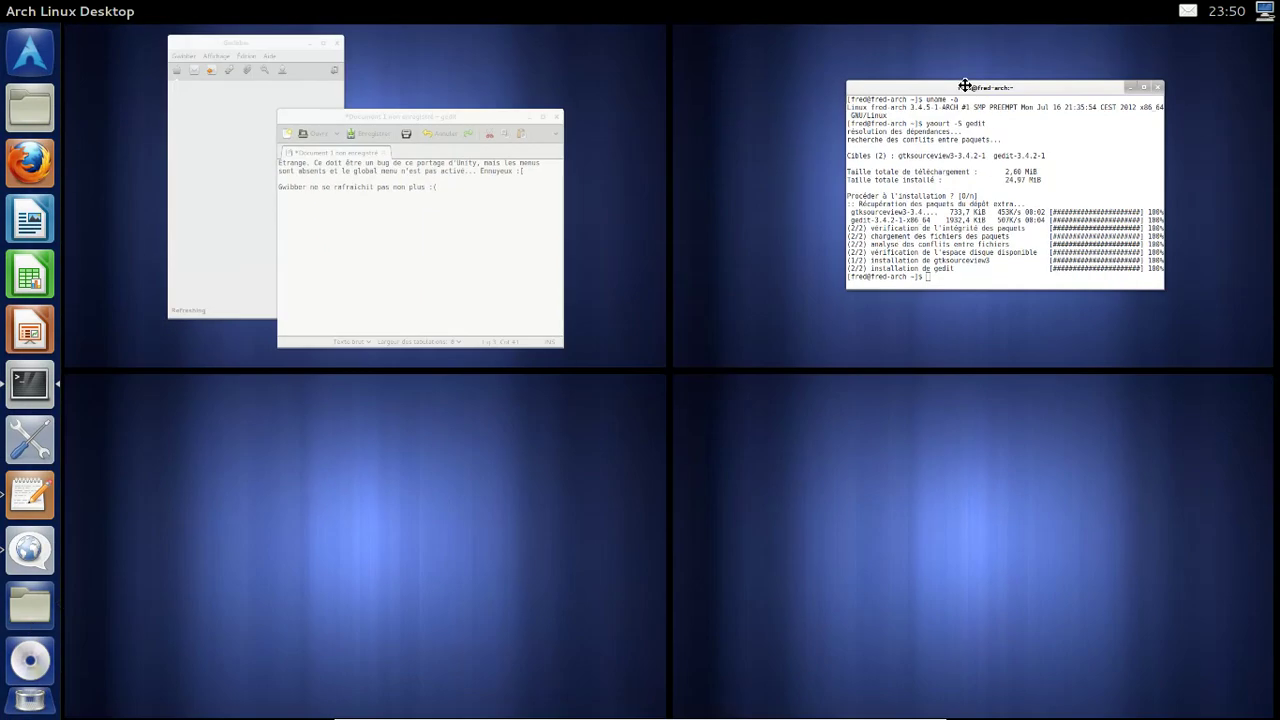
drag(964, 85, 346, 134)
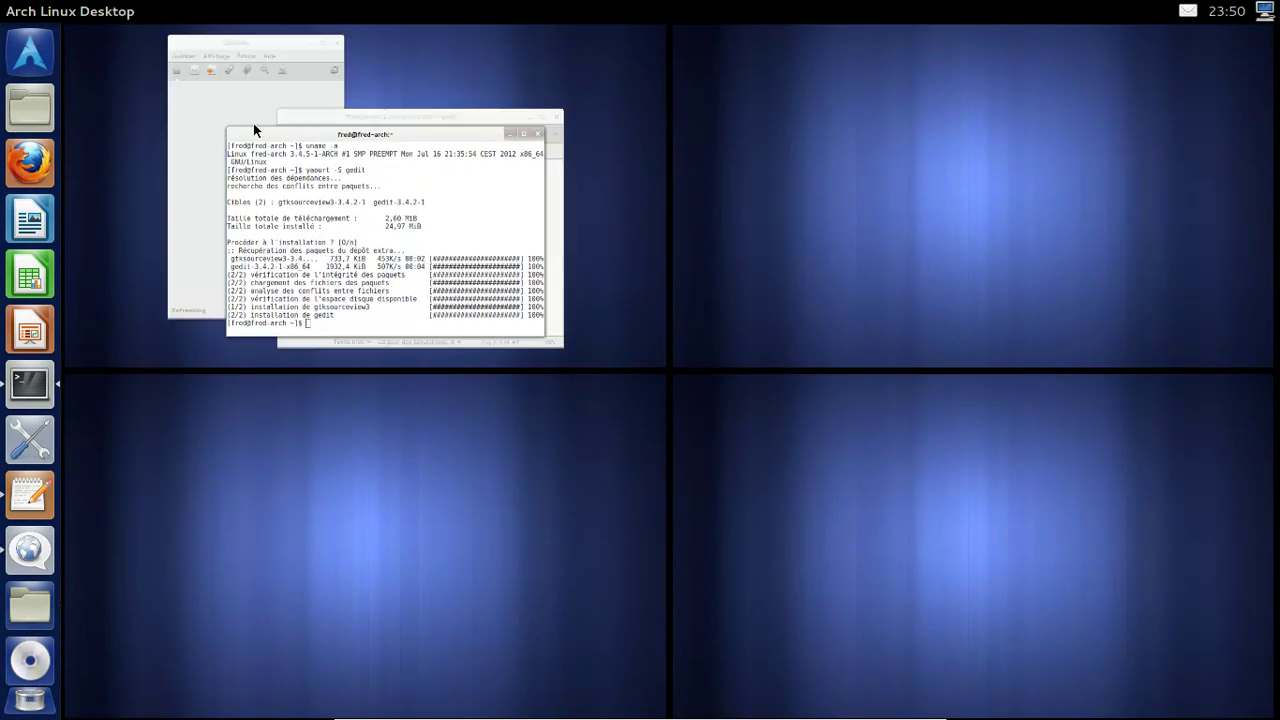
click(214, 114)
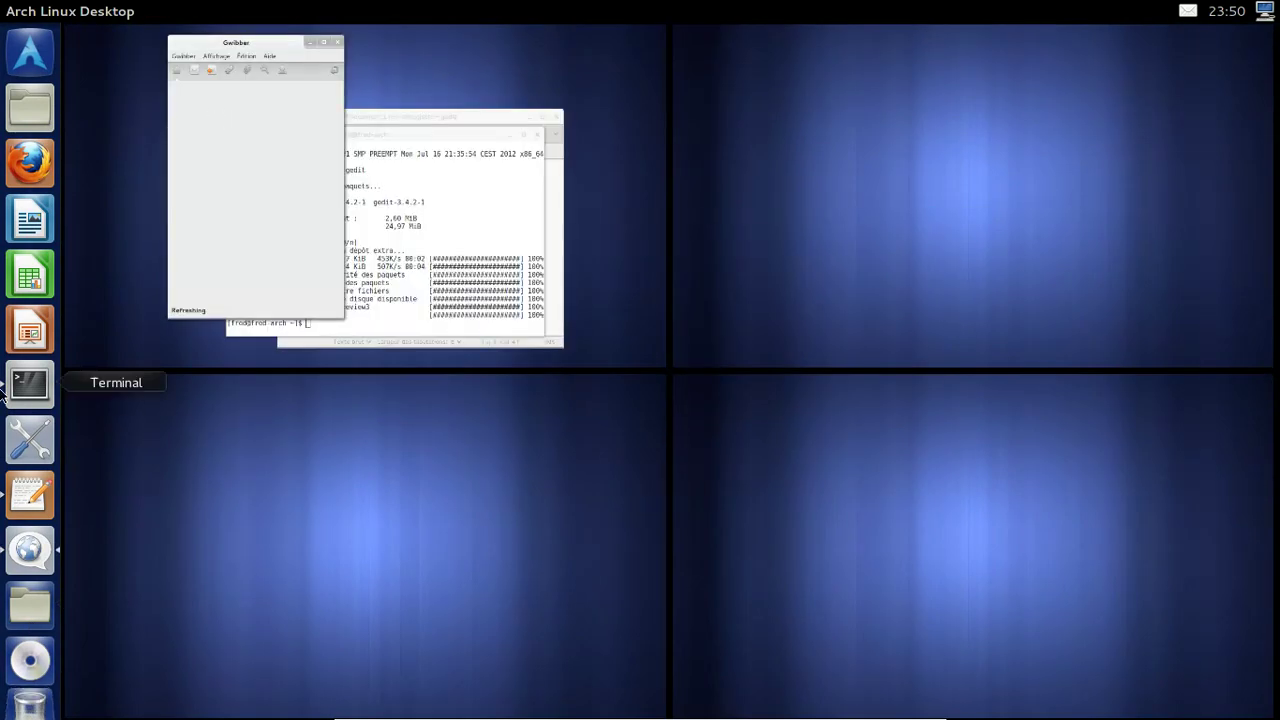
click(79, 302)
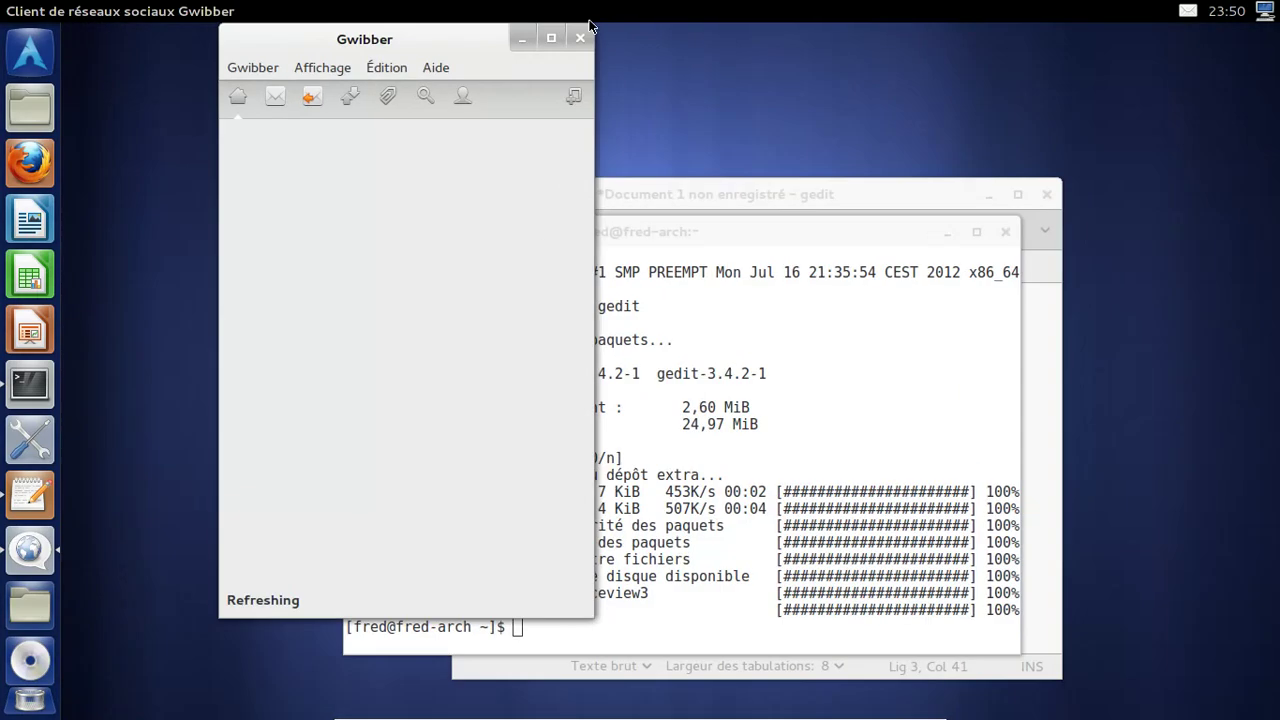
click(580, 37)
- Reposition the Terminal window and query the Unity package version with "yaourt -Qi unity | grep version"
drag(724, 246, 606, 123)
text(yaou)
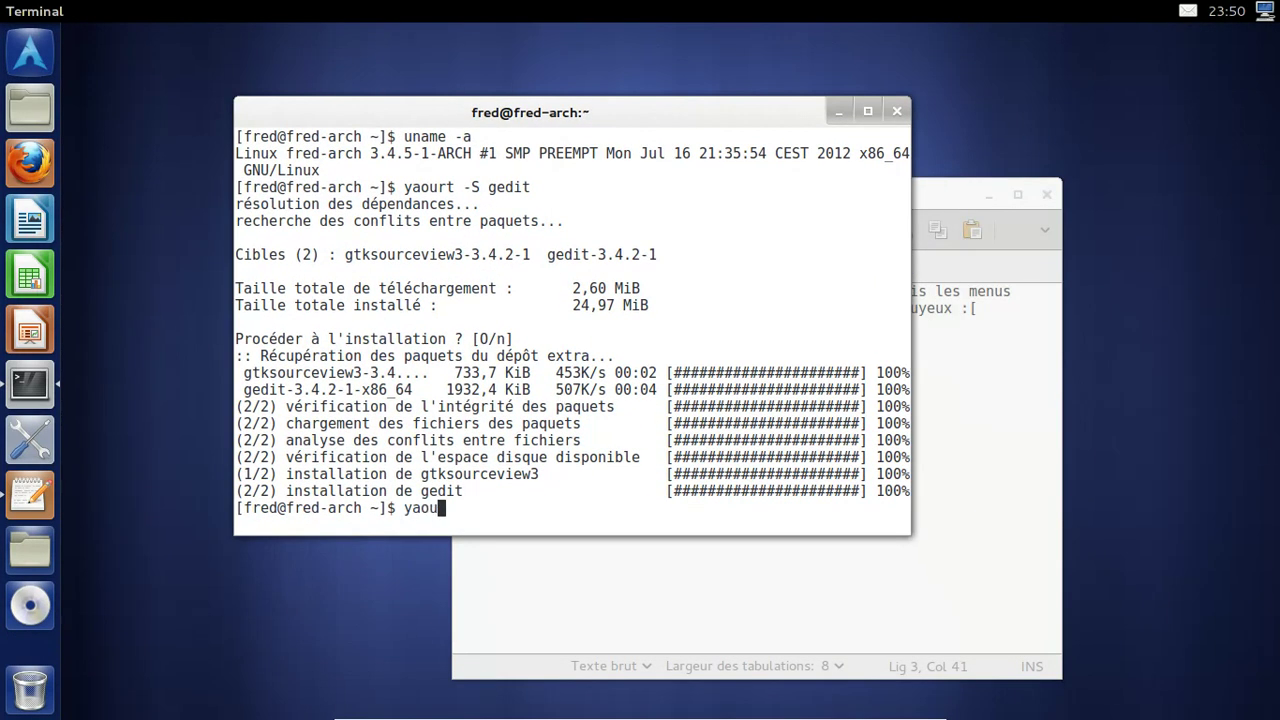
text(rt -Qi unituy)
key(BackSpace)
key(BackSpace)
text(y )
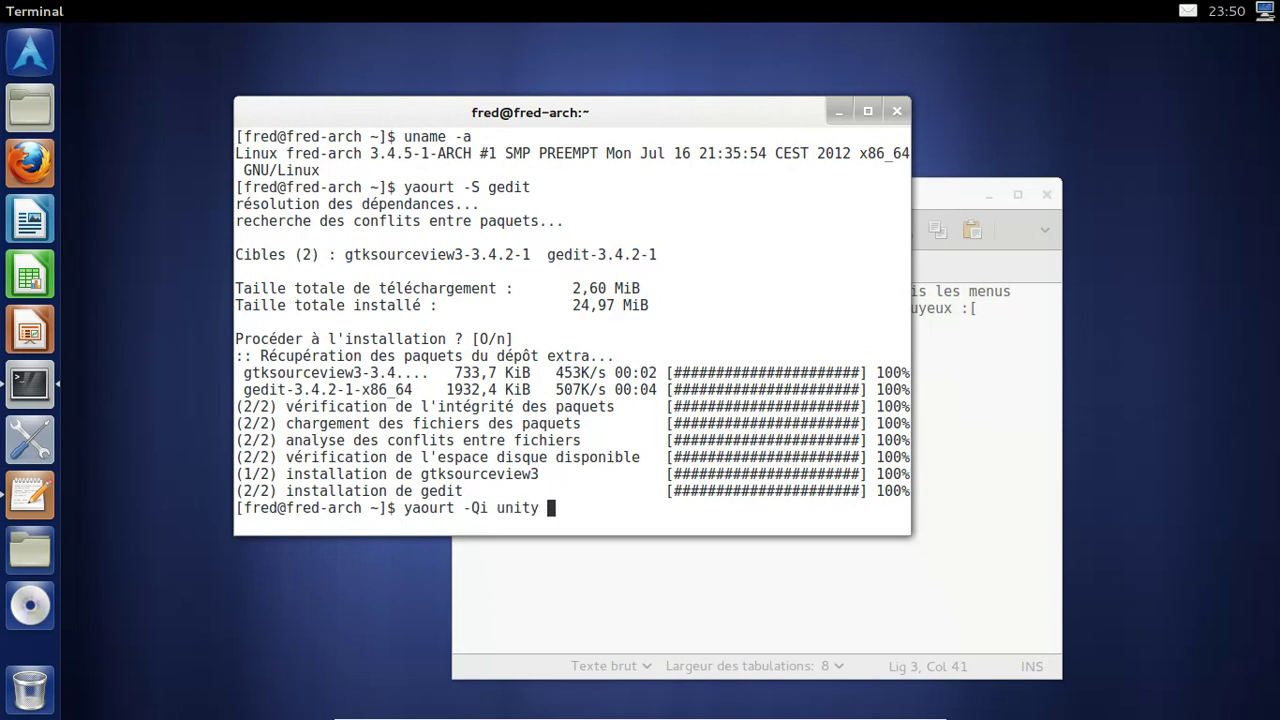
text(| grep version)
key(Return)
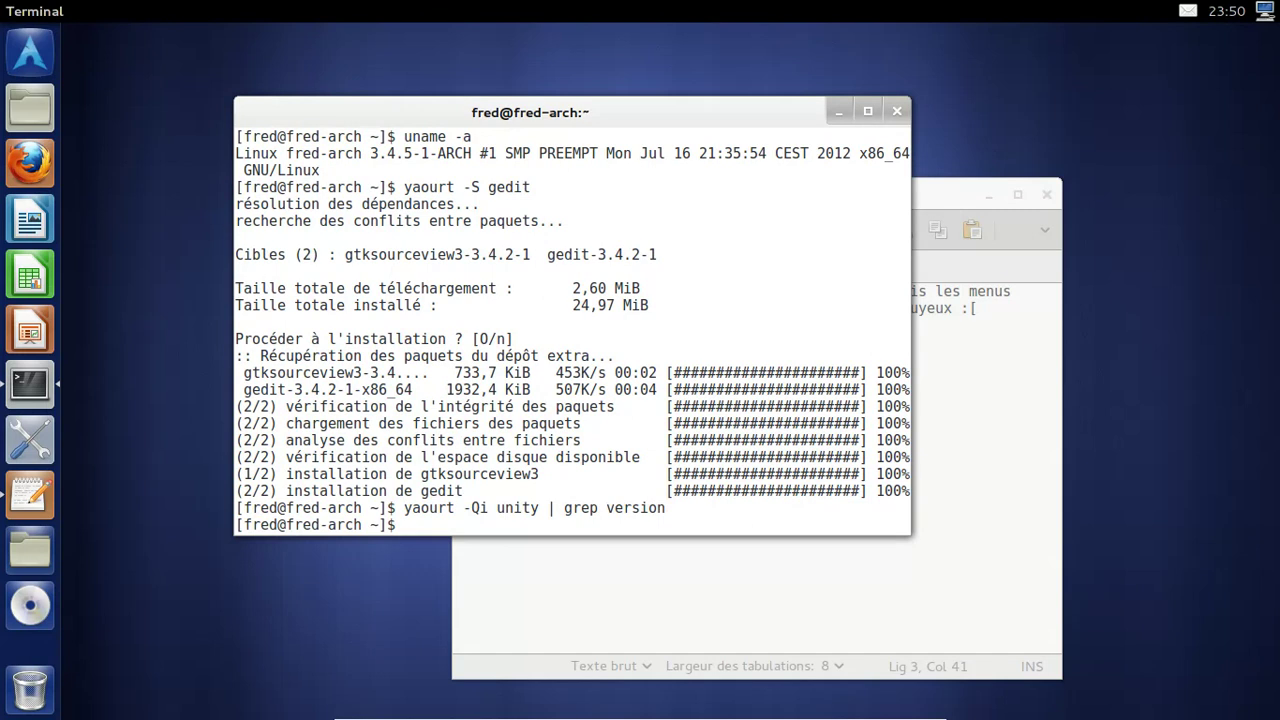
- Rerun the package query with a capitalised filter as "yaourt -Qi unity | grep Version"
key(Up)
key(Left)
key(Left)
key(Left)
key(Left)
key(Left)
key(Left)
key(BackSpace)
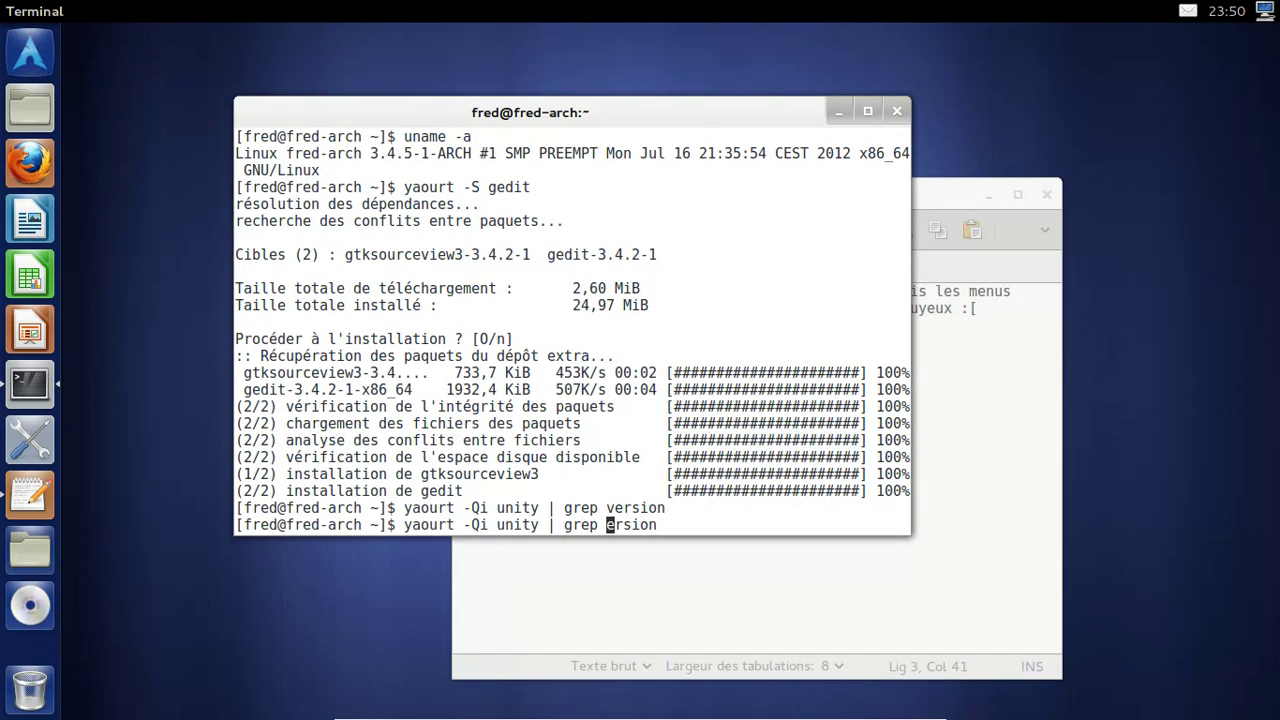
text(V)
key(Return)
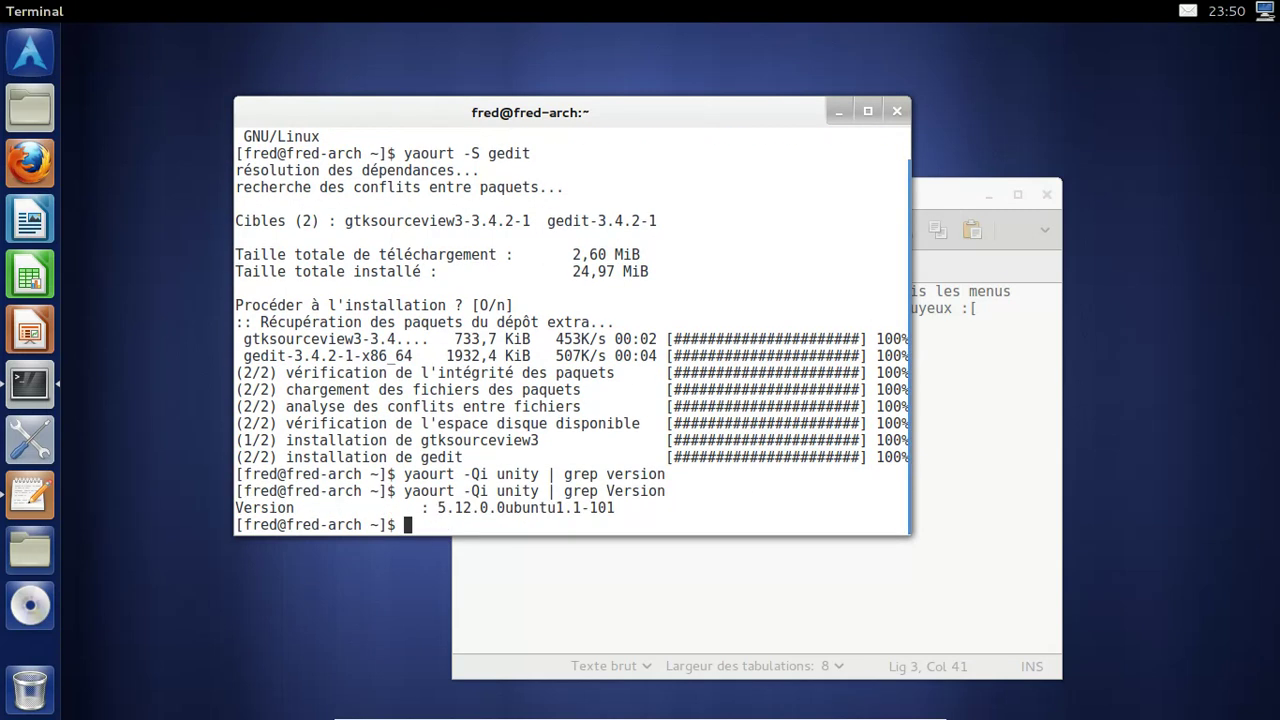
- Highlight the Version line of the Unity package query in the terminal output
drag(237, 491, 236, 510)
scroll(566, 491, up, 1)
click(694, 513)
scroll(694, 513, down, 1)
- Add "Oui, c'est bien une version 5.12 d'Unity, donc en gros, modulo les bugs, celle d'Ubuntu 12.04 LTS" to the gedit document after a blank line
click(678, 633)
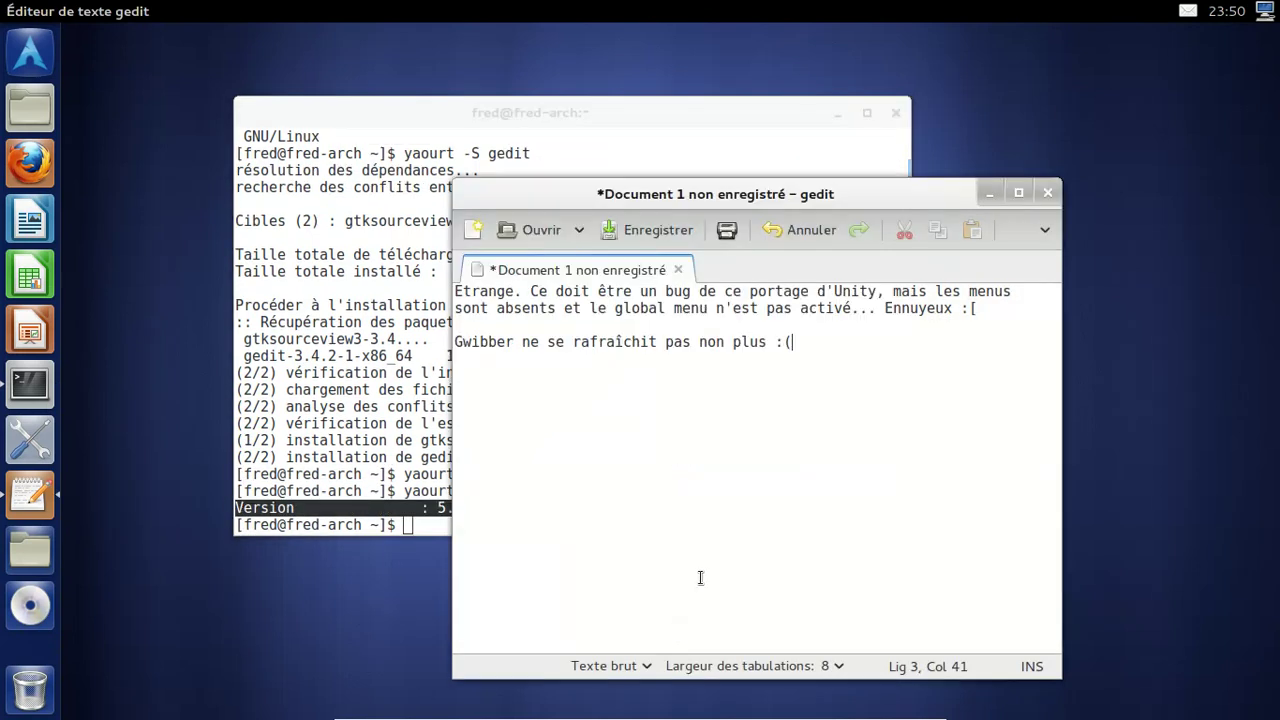
key(Return)
key(Return)
text(Oui,)
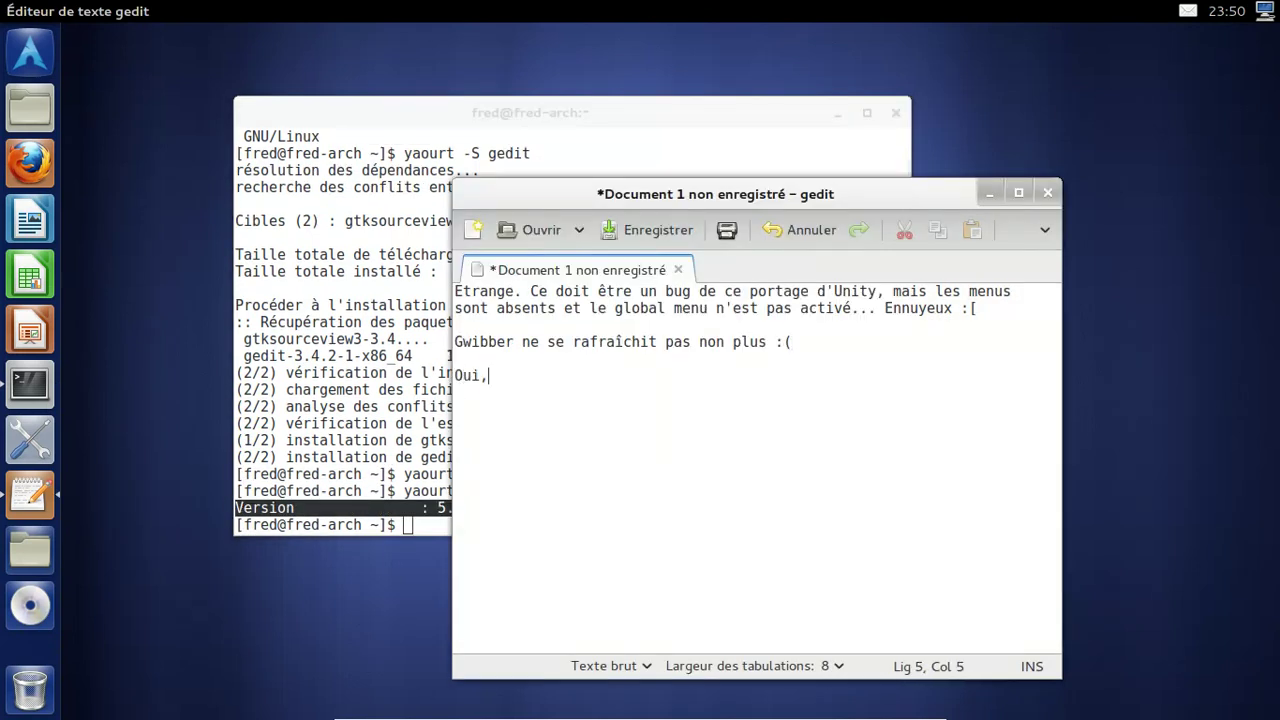
text( c'est bien un)
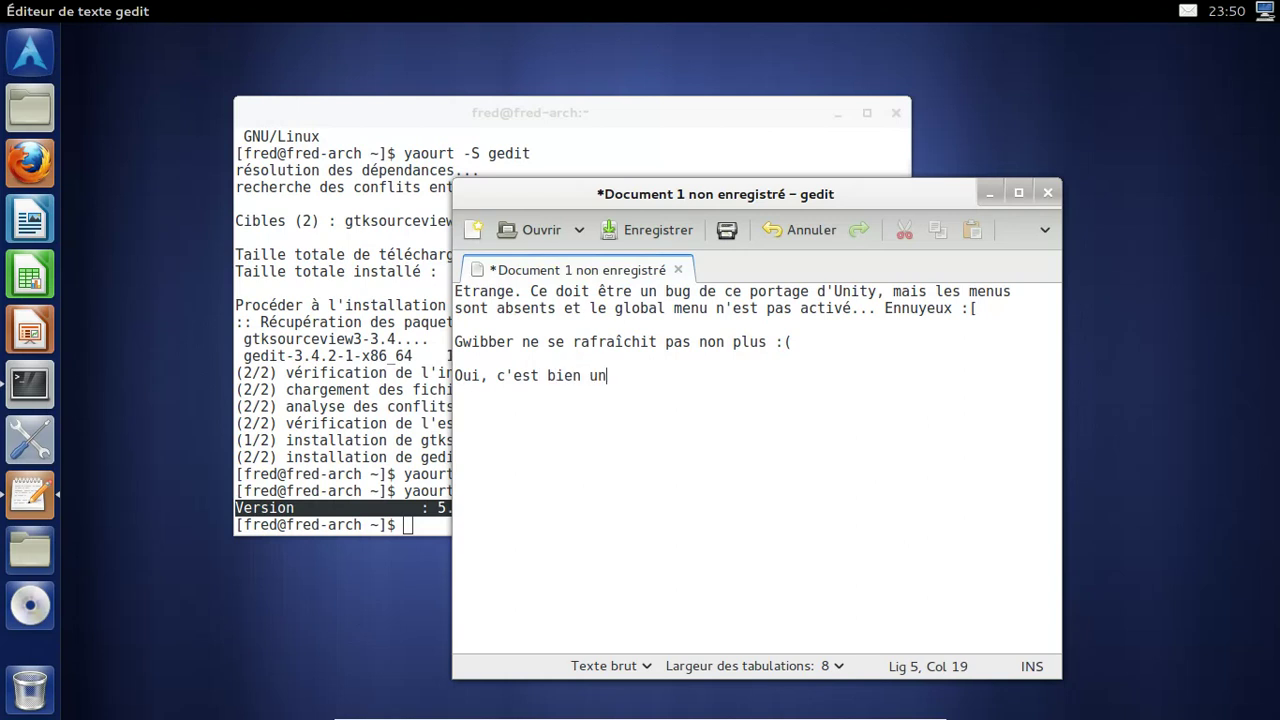
text(e version 5.1)
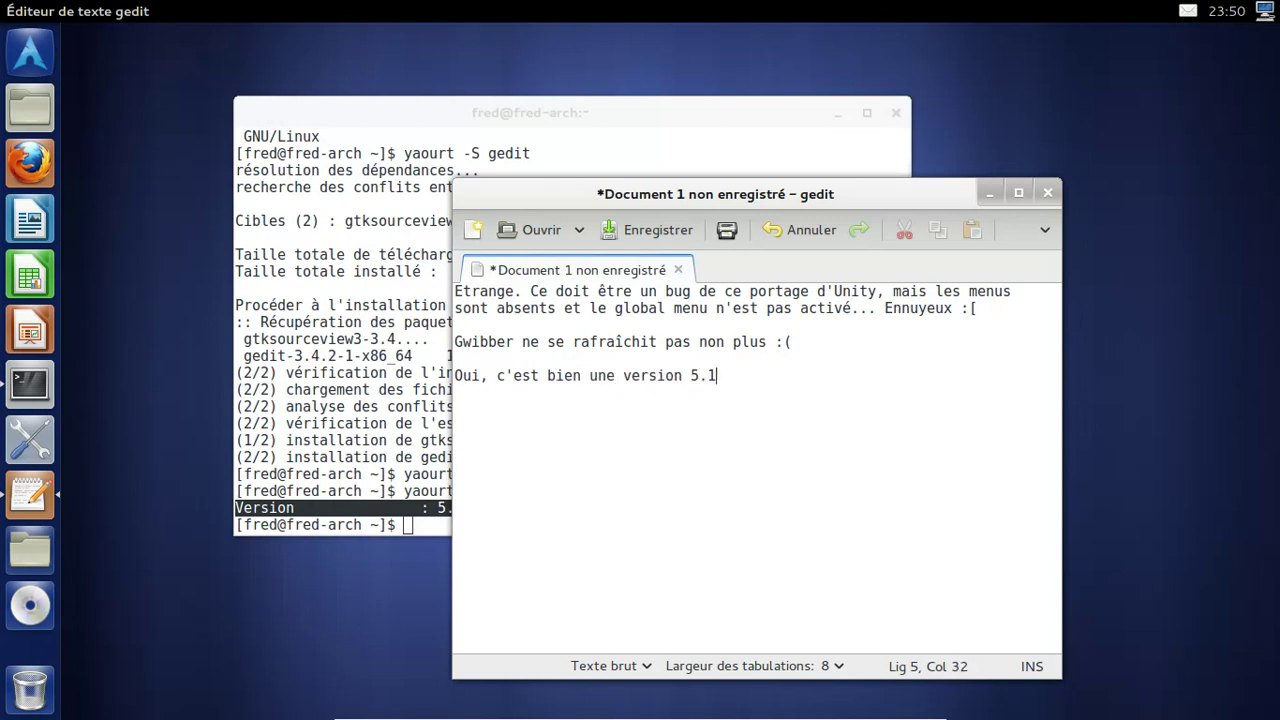
text(2 d'Unity, donc en gros,)
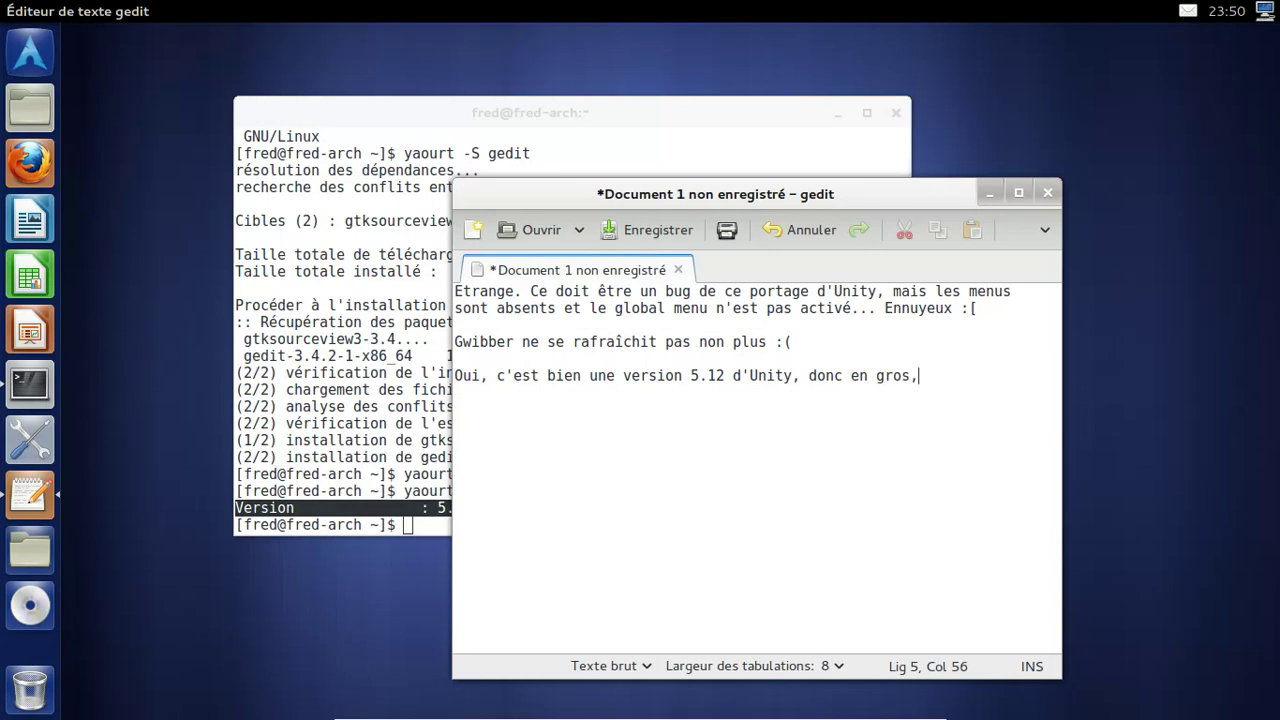
text( modulo els)
key(BackSpace)
key(BackSpace)
text(les bugs, celle)
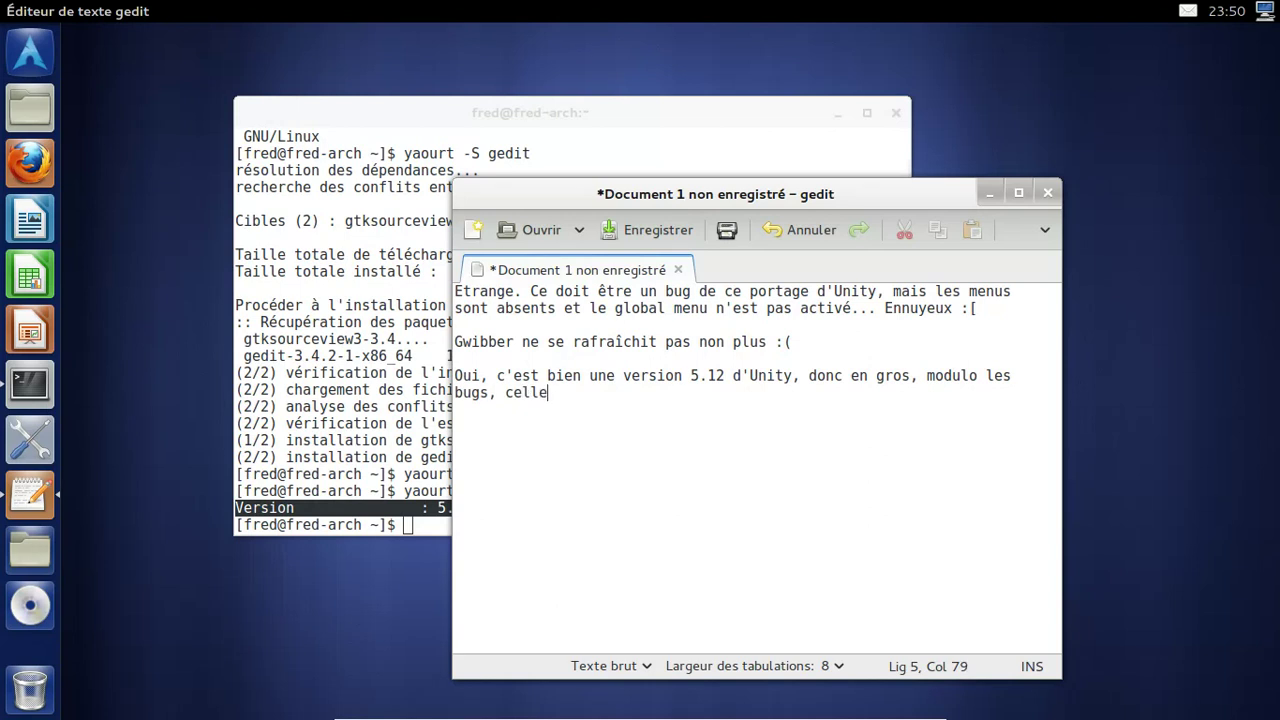
text( d'Ubuntu 12.1)
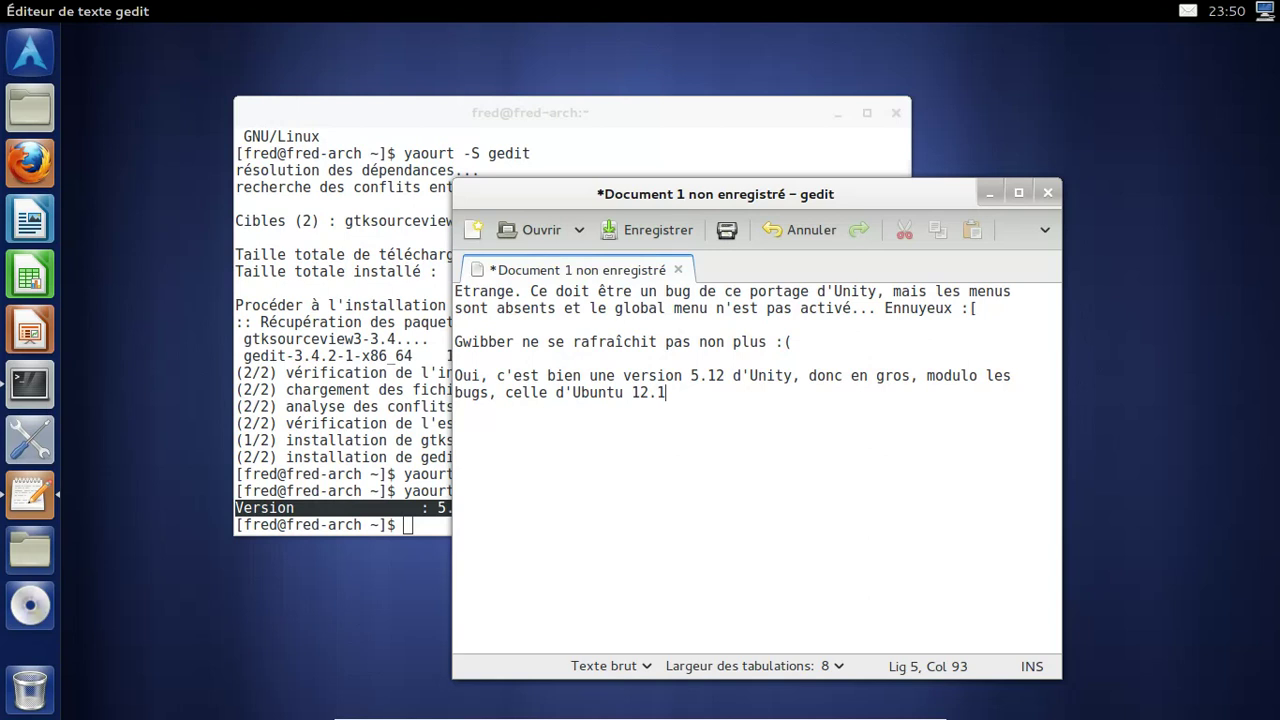
key(BackSpace)
text(04 LTS)
- Clear the previous Dash search and launch the Brasero disc burner from the installed applications
click(45, 57)
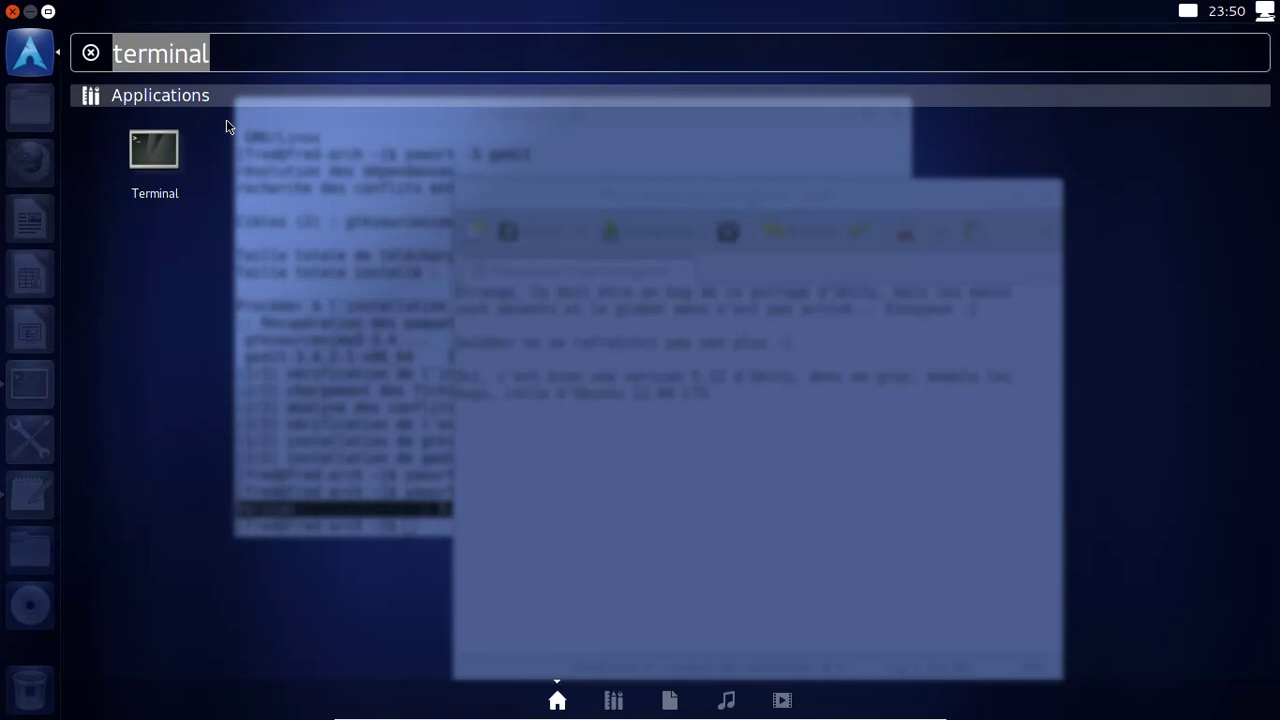
key(BackSpace)
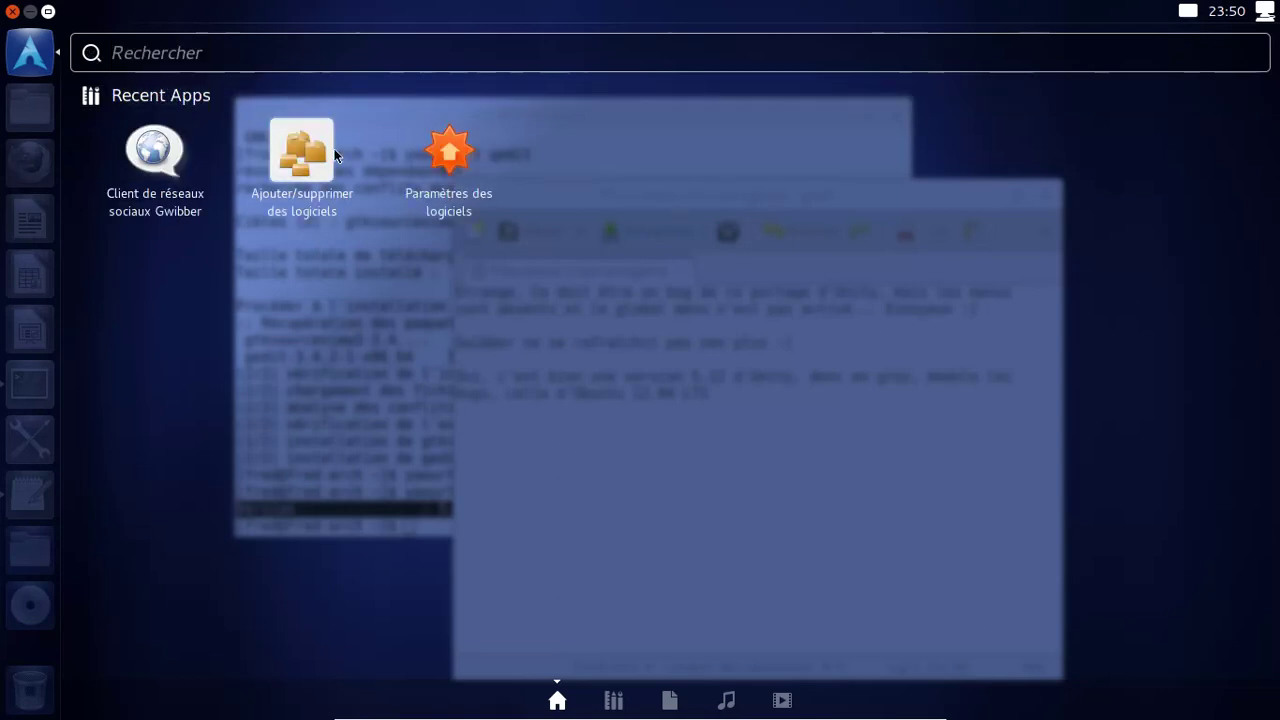
click(613, 702)
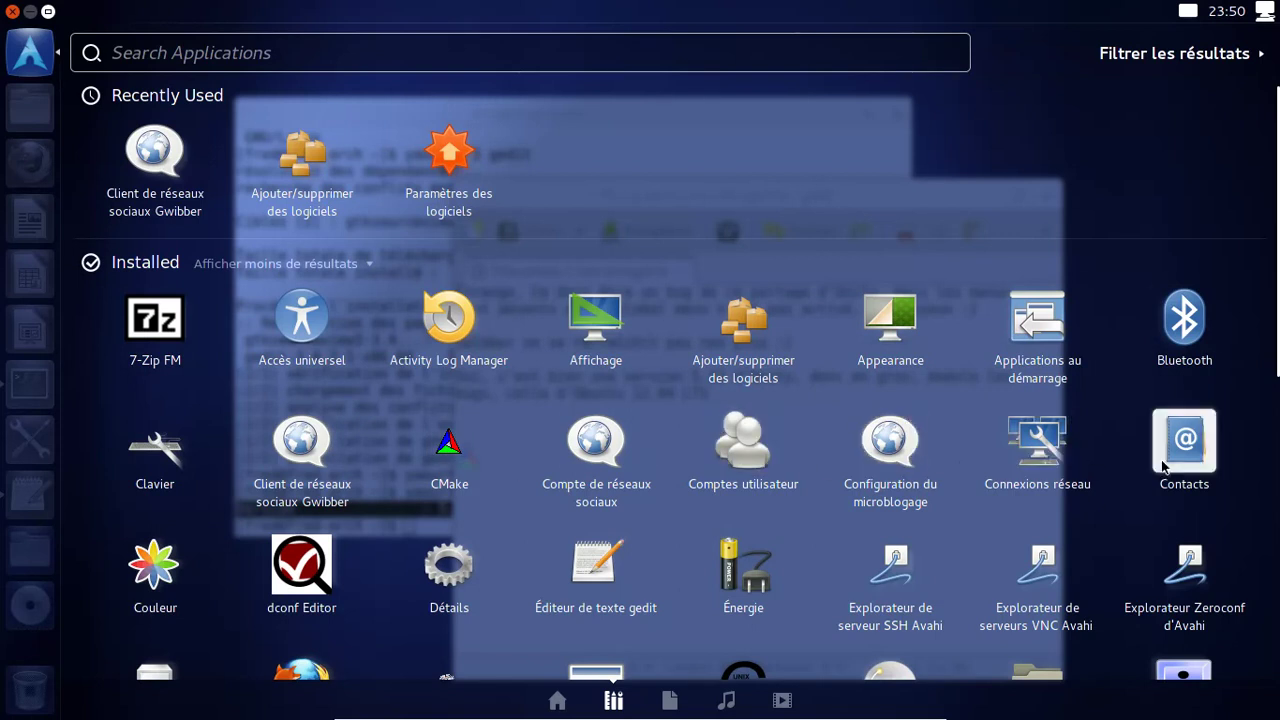
scroll(988, 378, down, 1)
scroll(988, 378, down, 3)
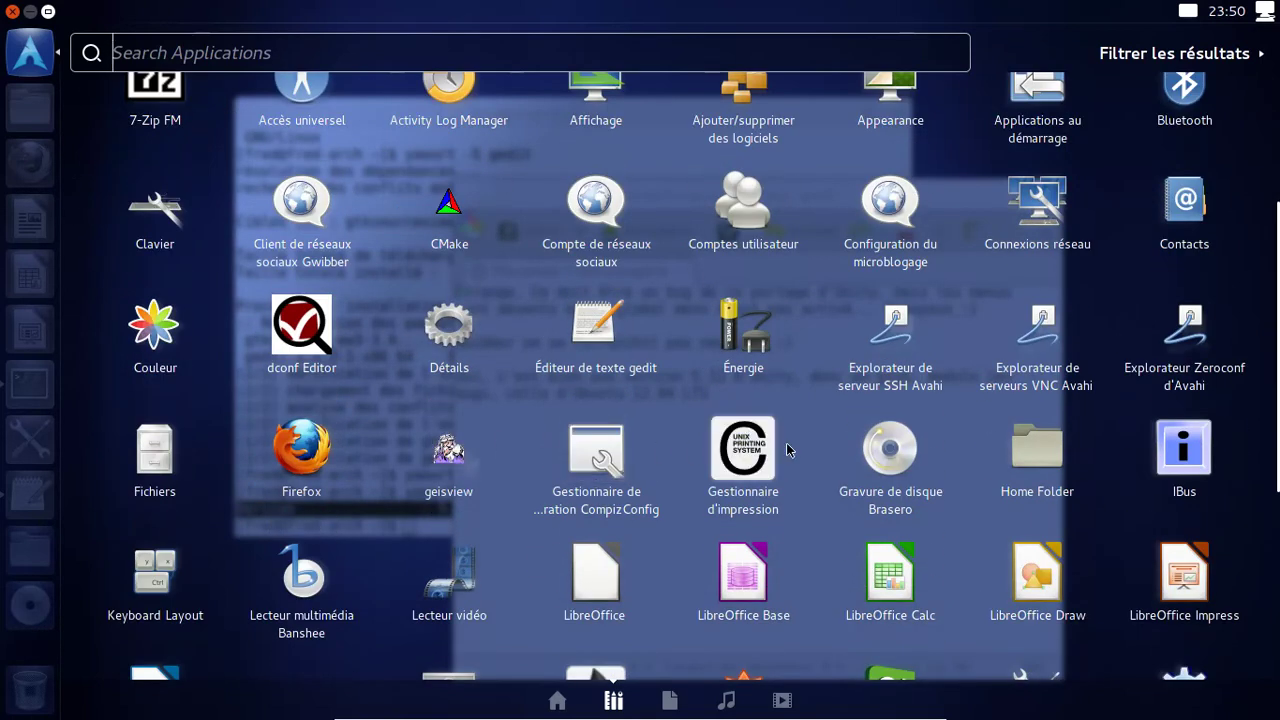
key(Escape)
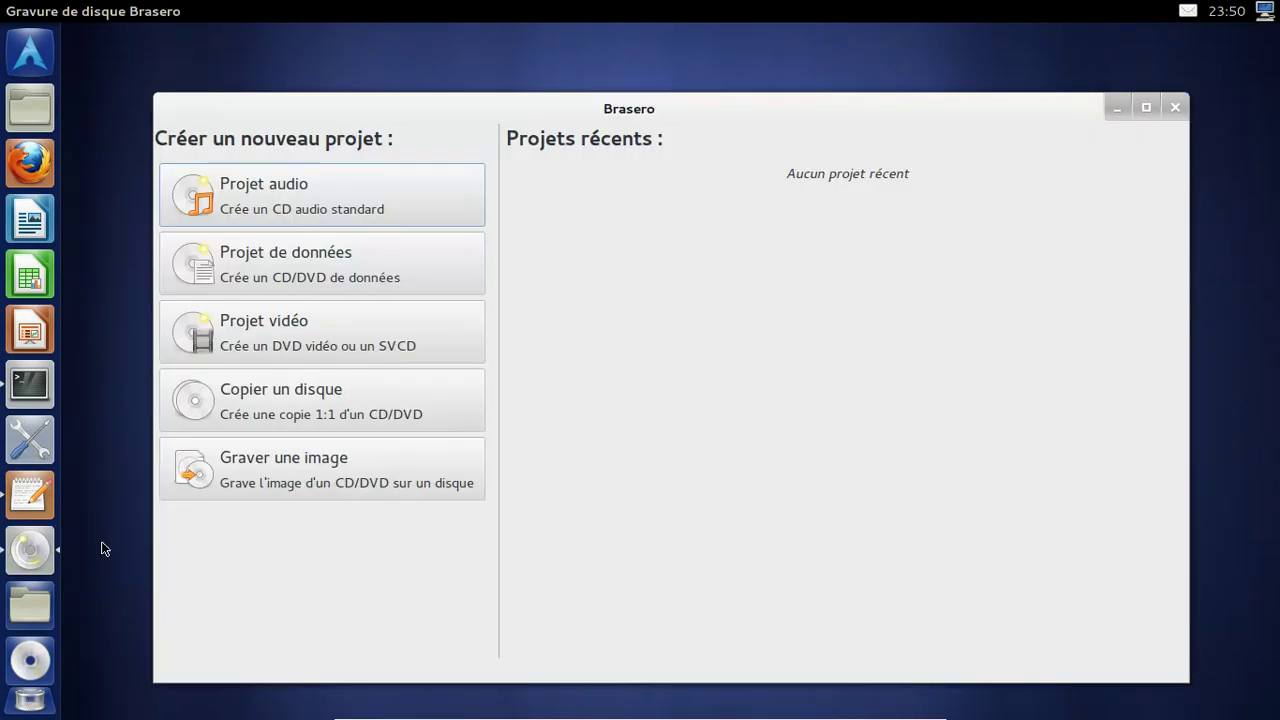
- Keep Brasero permanently in the launcher and close both the Brasero and Terminal windows
right_click(30, 549)
click(140, 592)
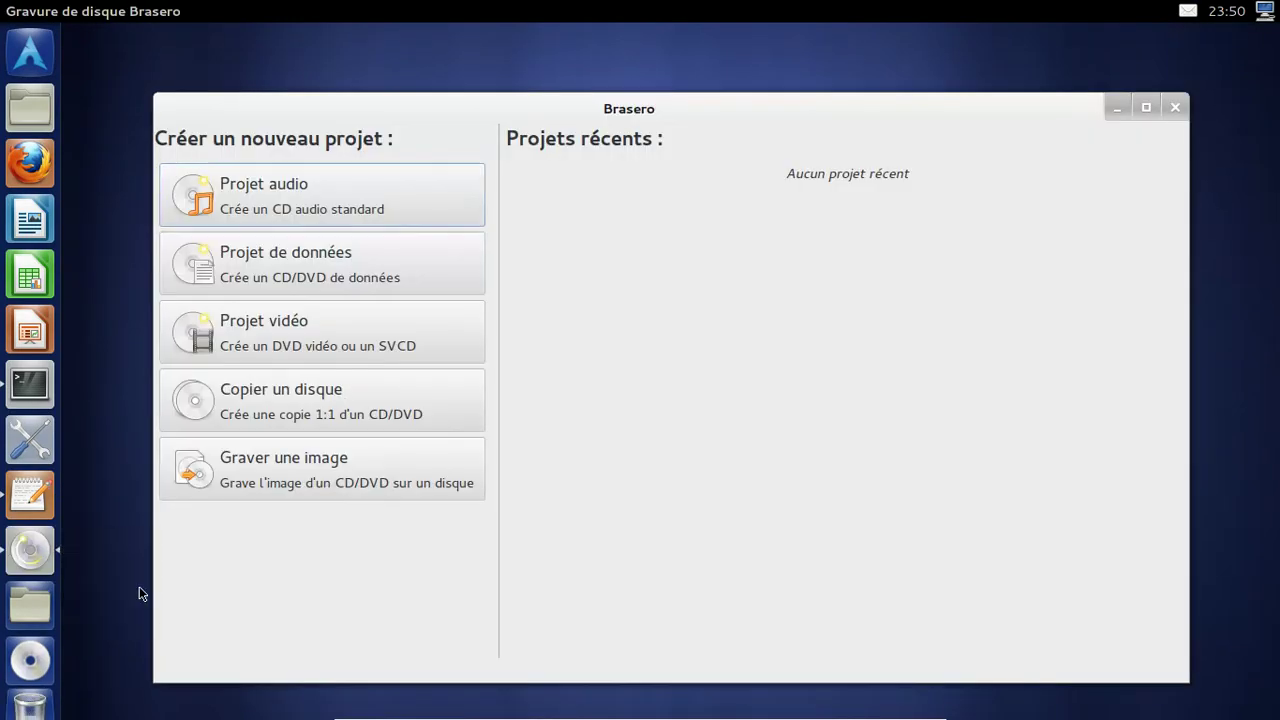
click(1173, 106)
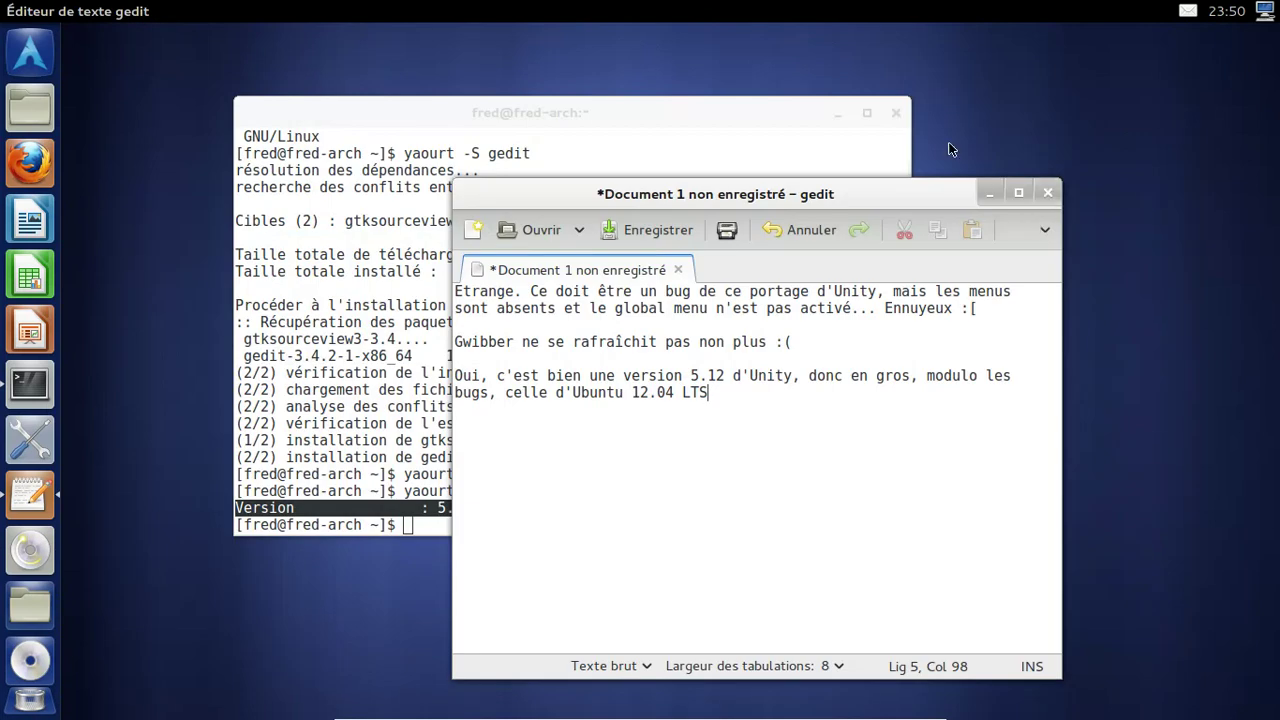
click(798, 124)
click(893, 110)
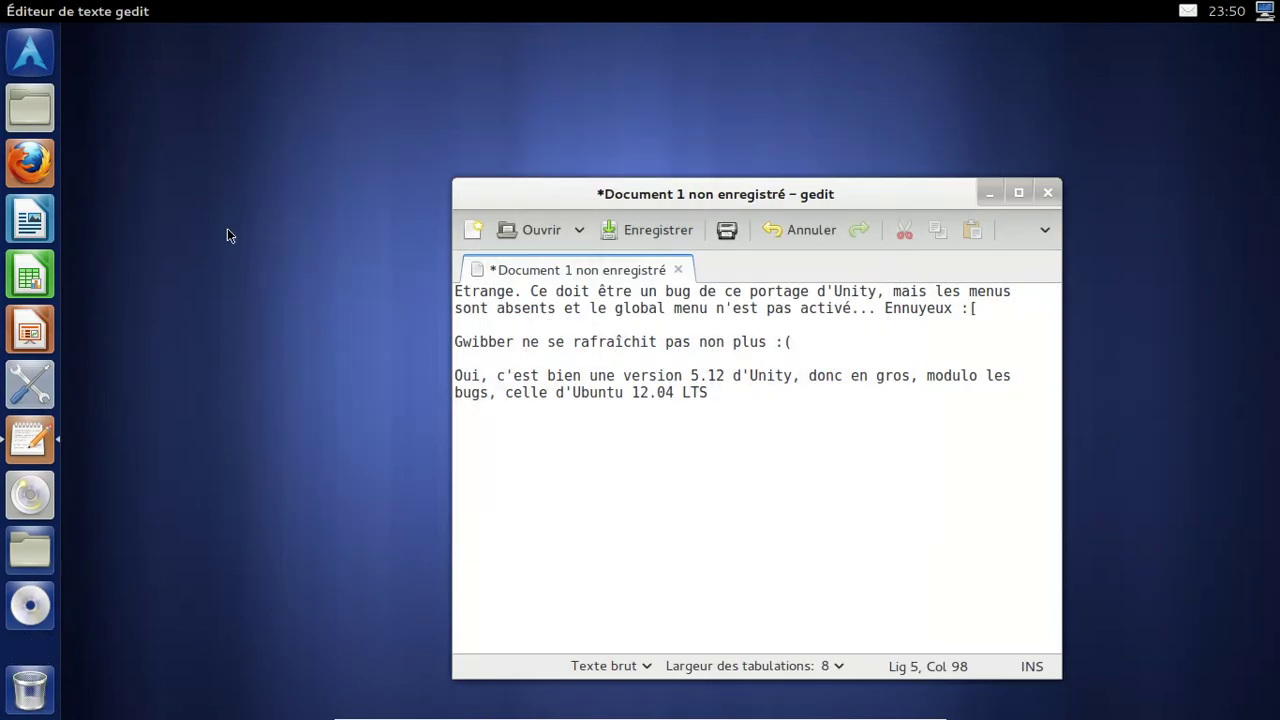
- Look through the Dash's home, files and applications views, and view the Trash before closing its window
click(31, 50)
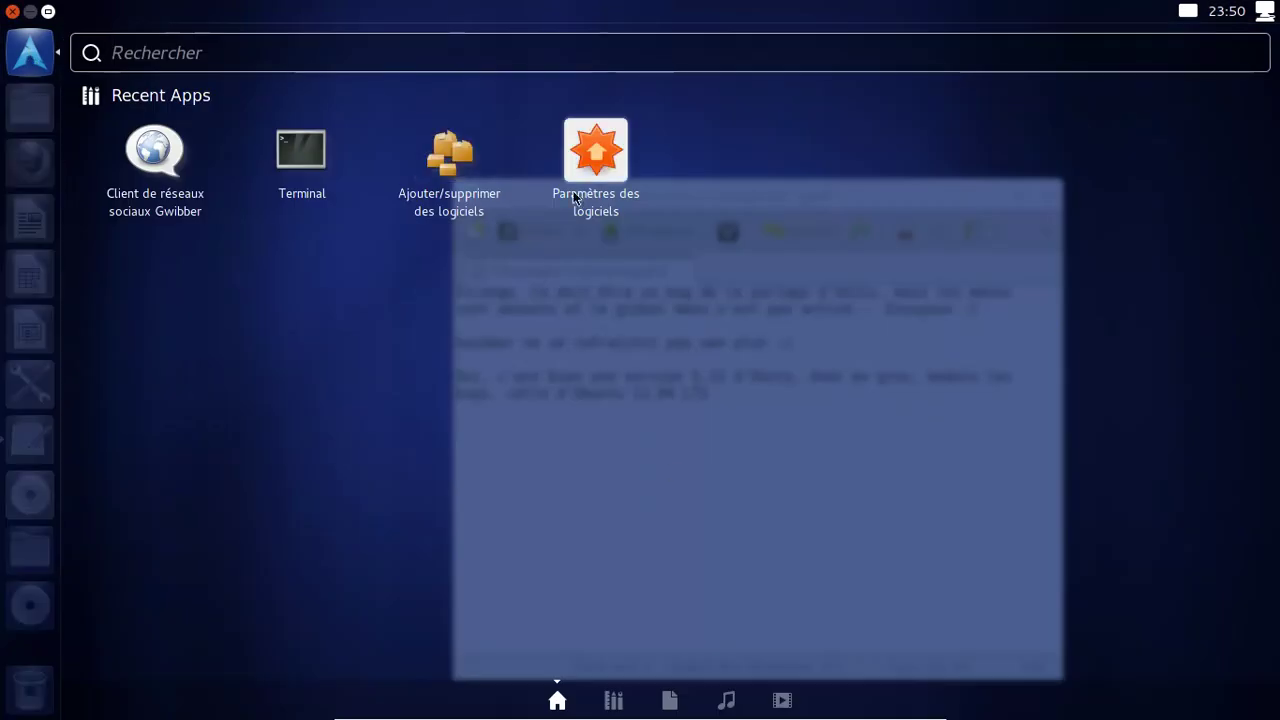
click(670, 702)
click(605, 710)
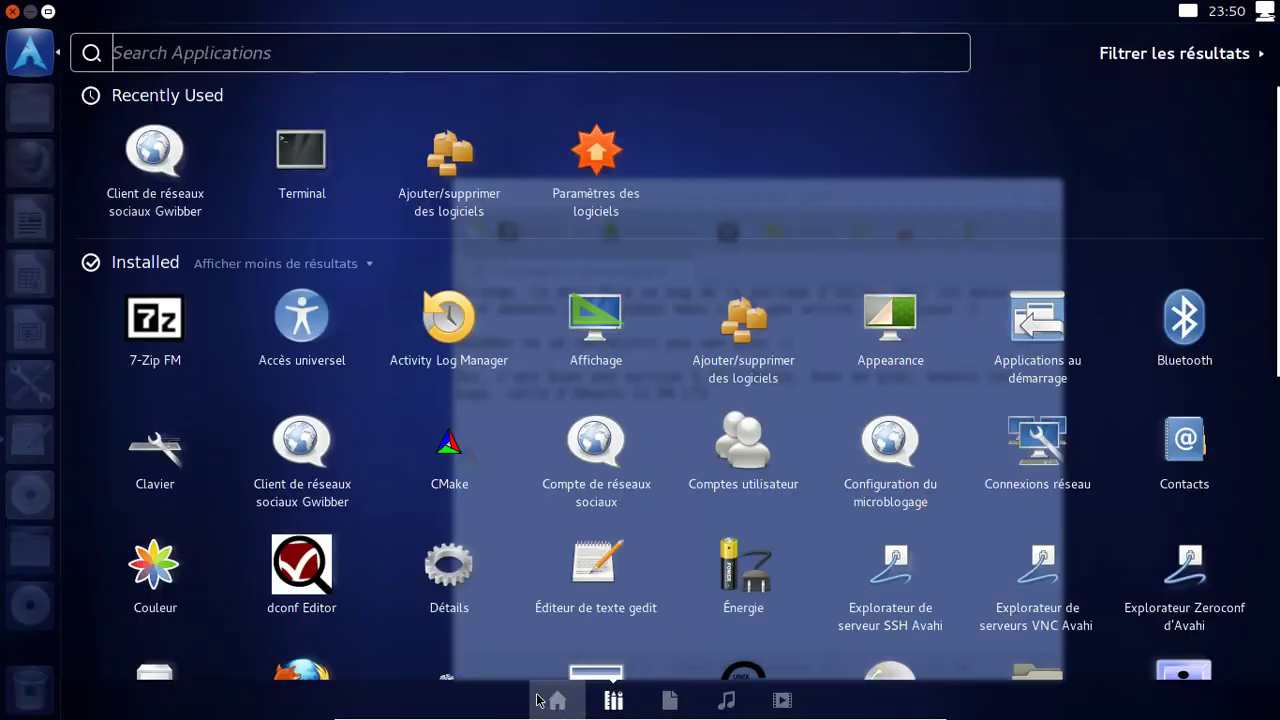
click(553, 701)
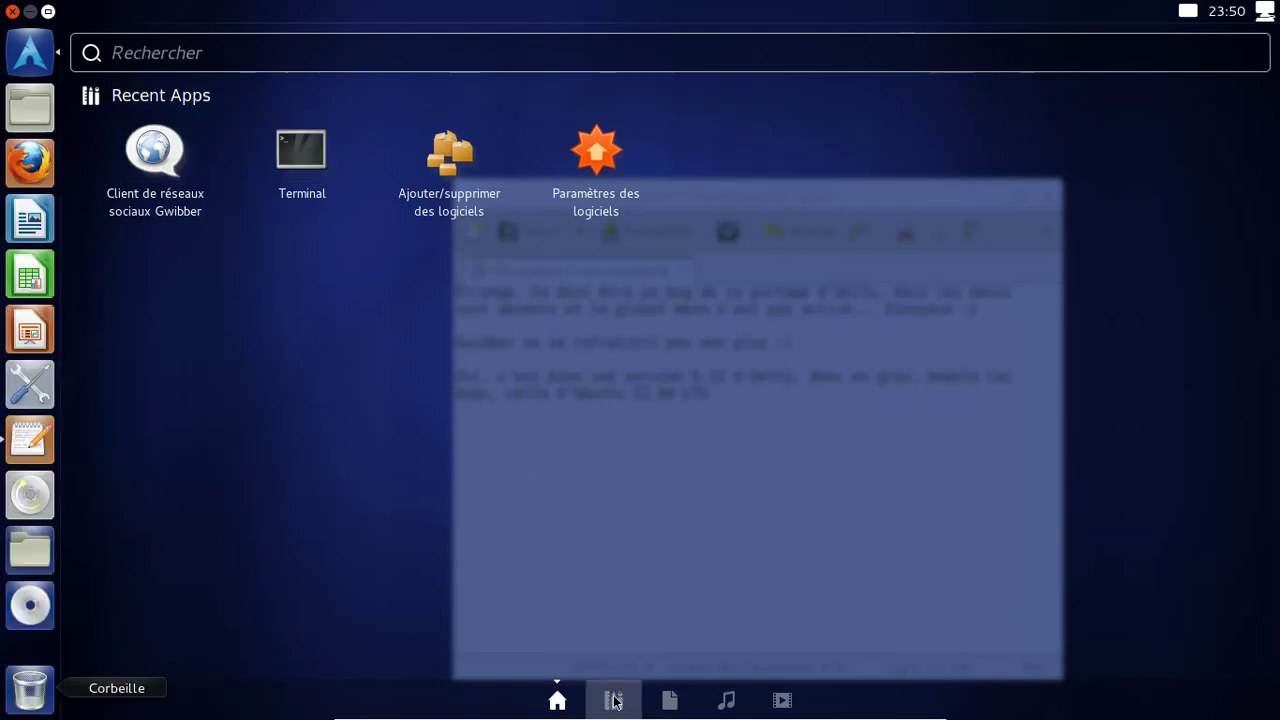
click(30, 688)
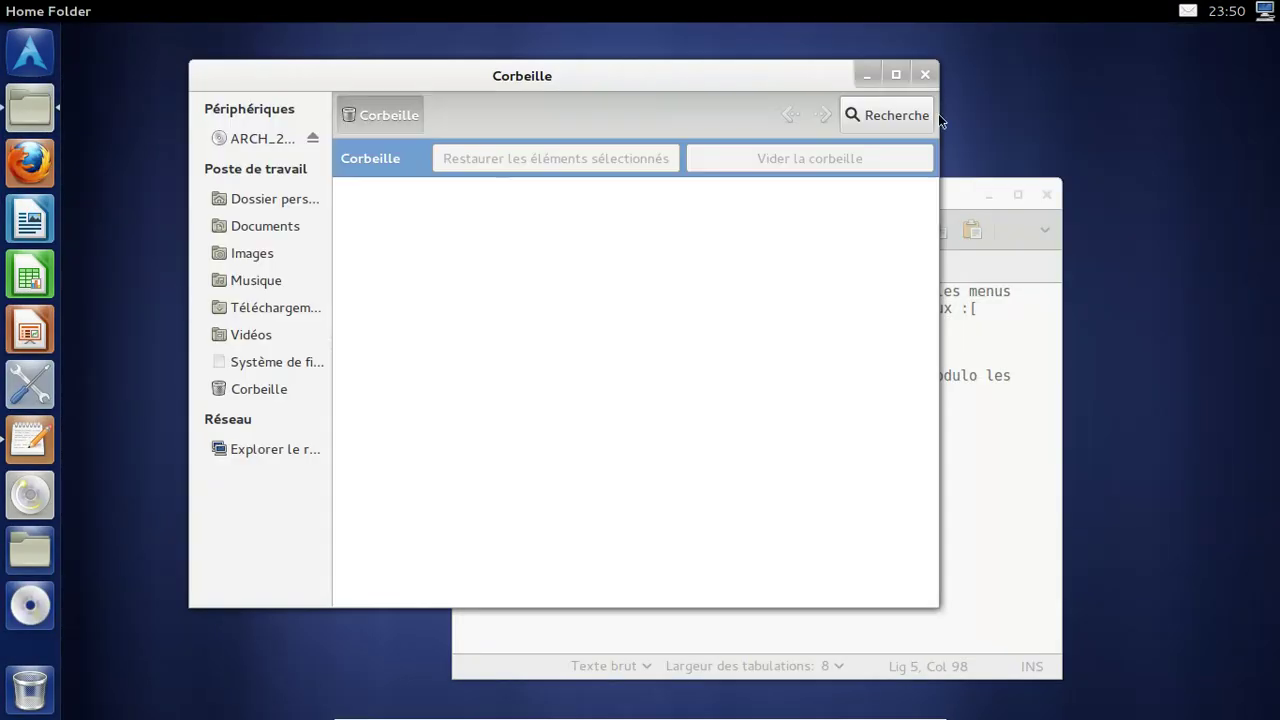
click(922, 73)
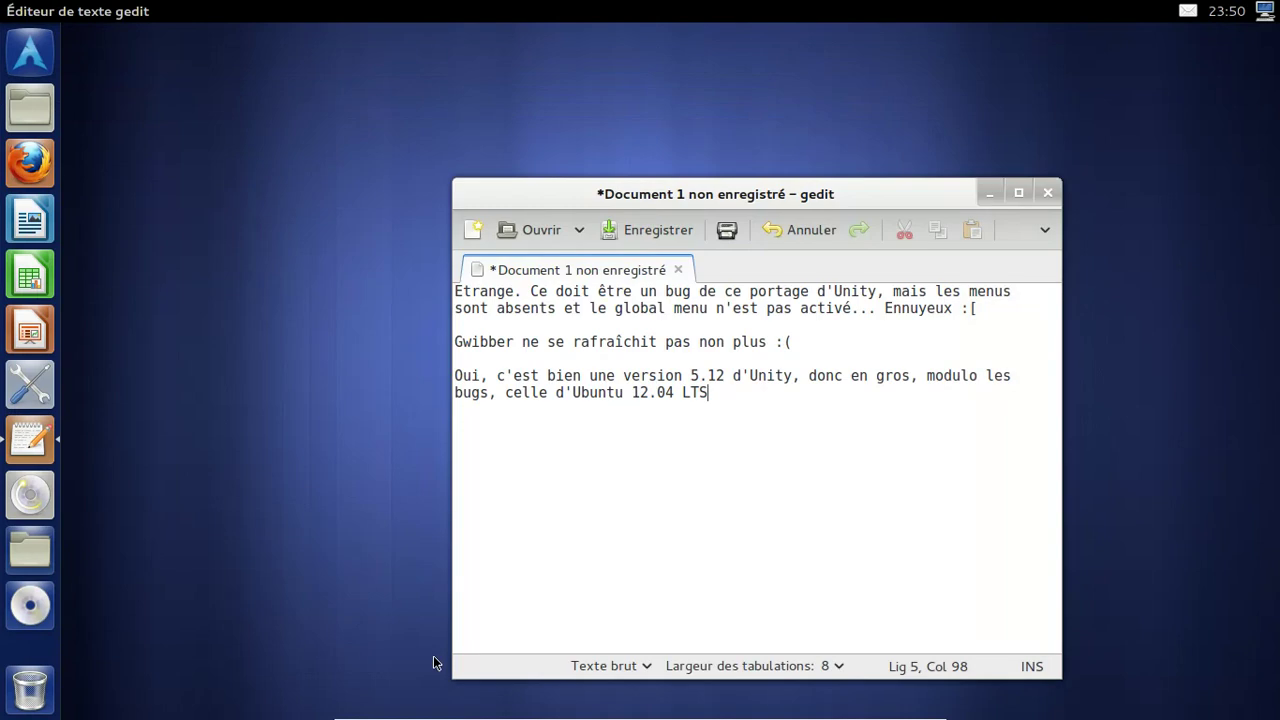
- Find the Banshee media player among the Dash's installed applications and launch it
click(30, 52)
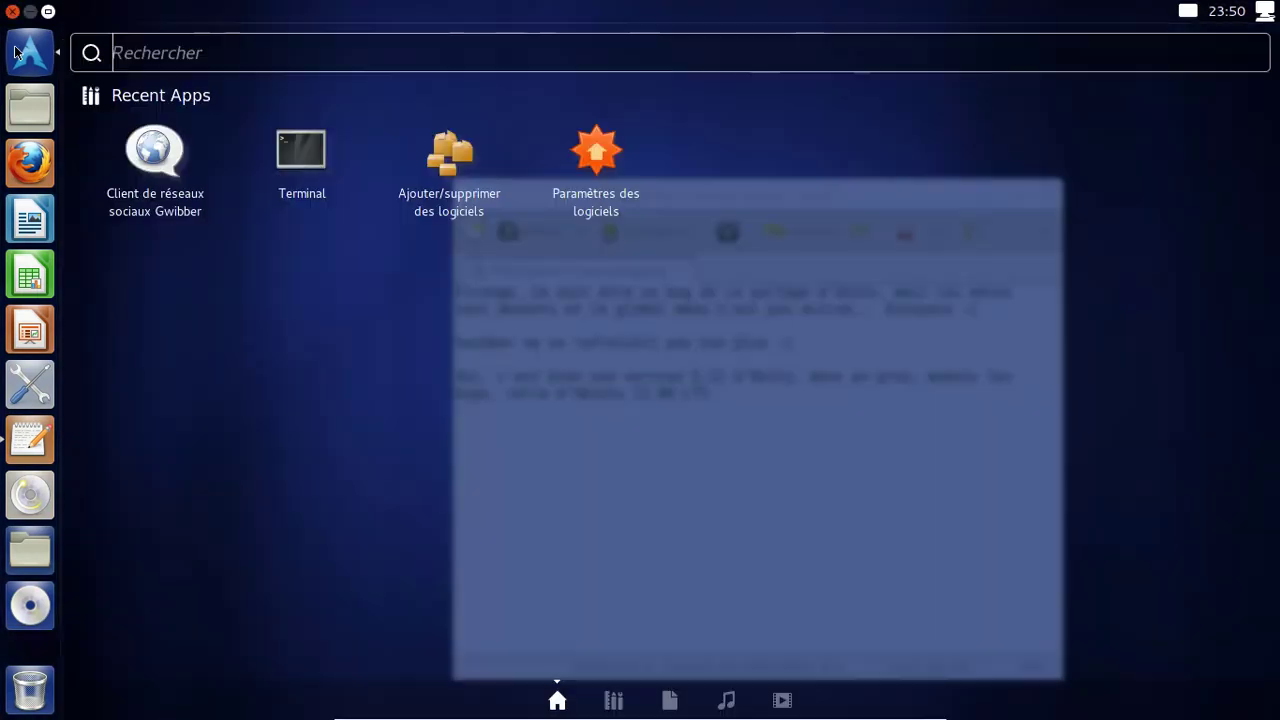
click(616, 701)
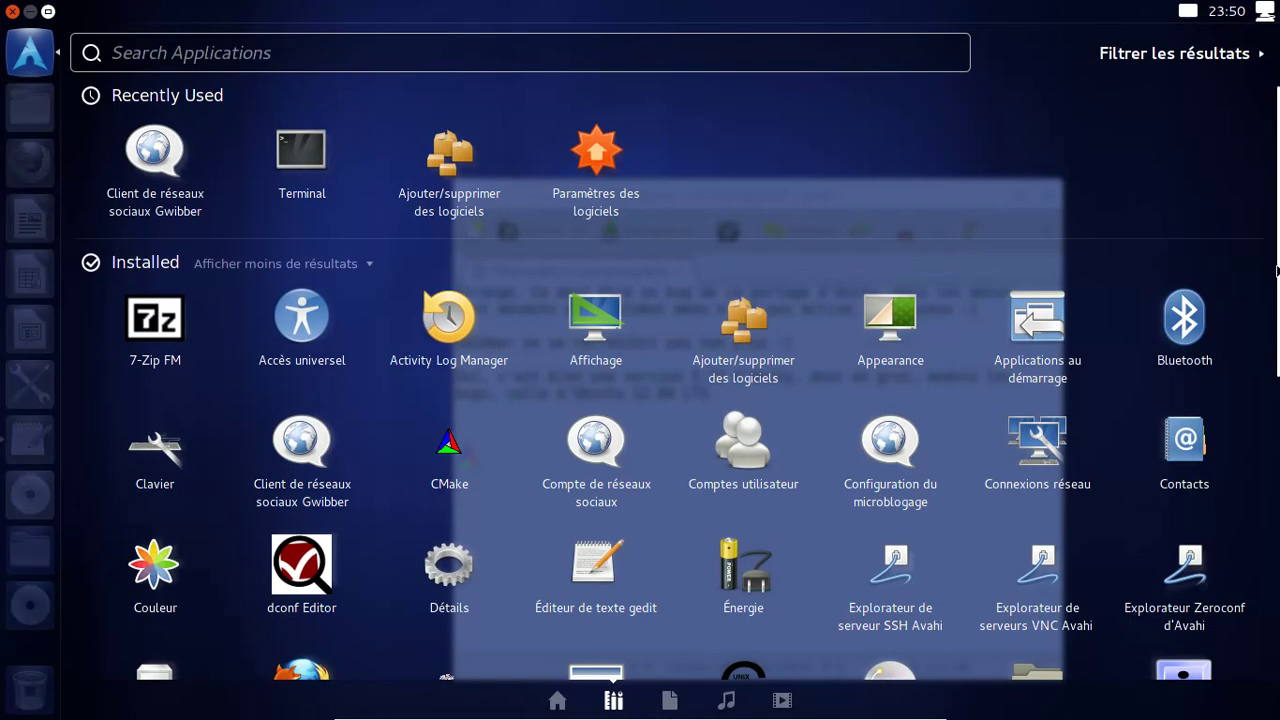
scroll(1238, 260, down, 3)
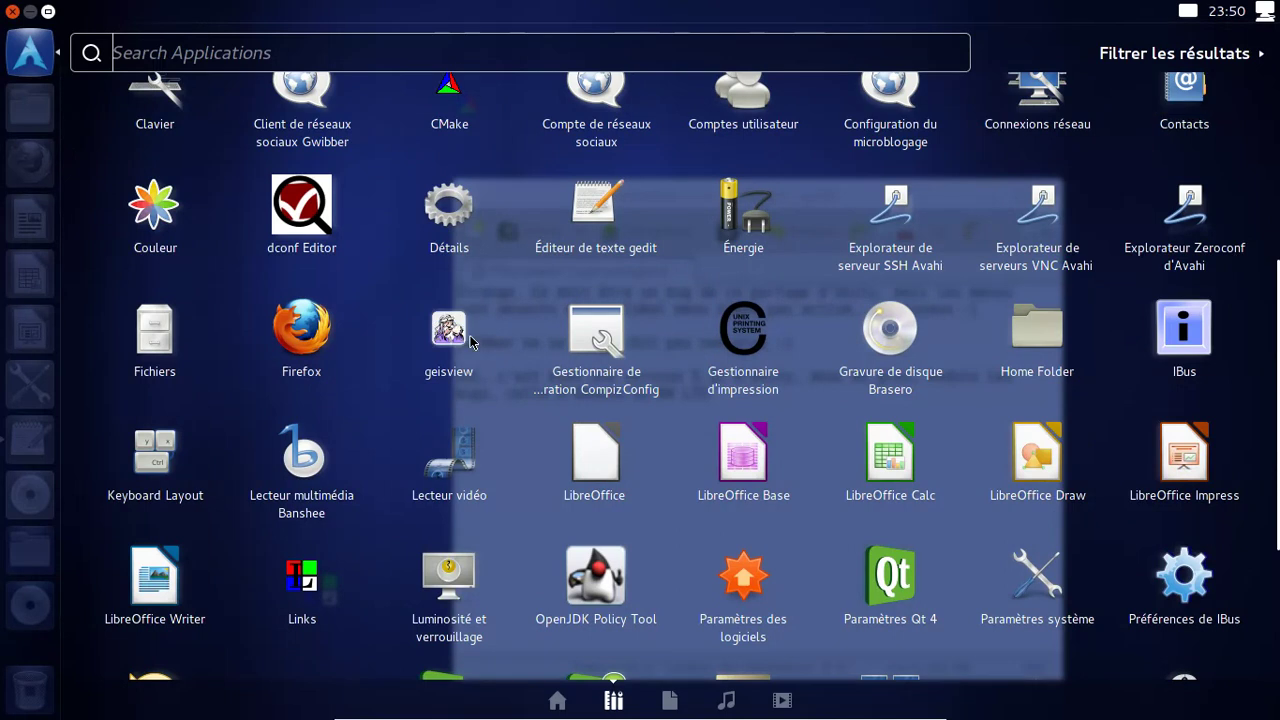
key(Escape)
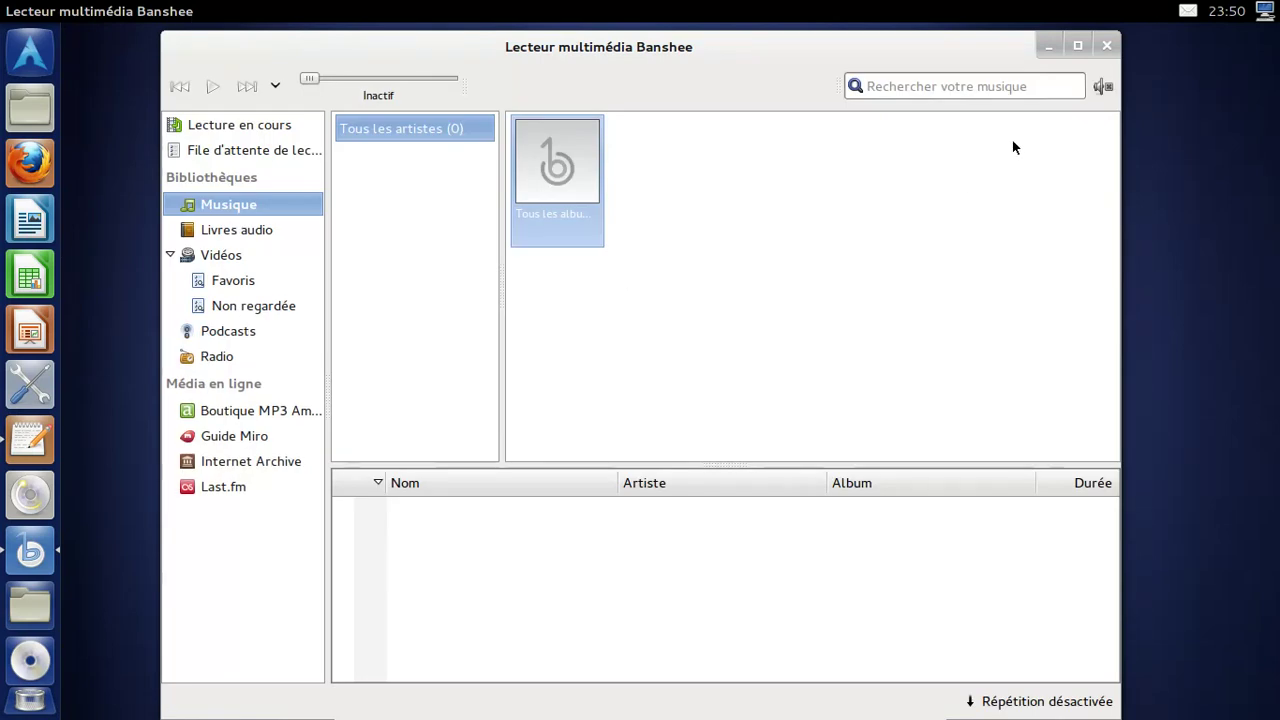
- Keep the Banshee media player permanently in the launcher and close its window
right_click(30, 551)
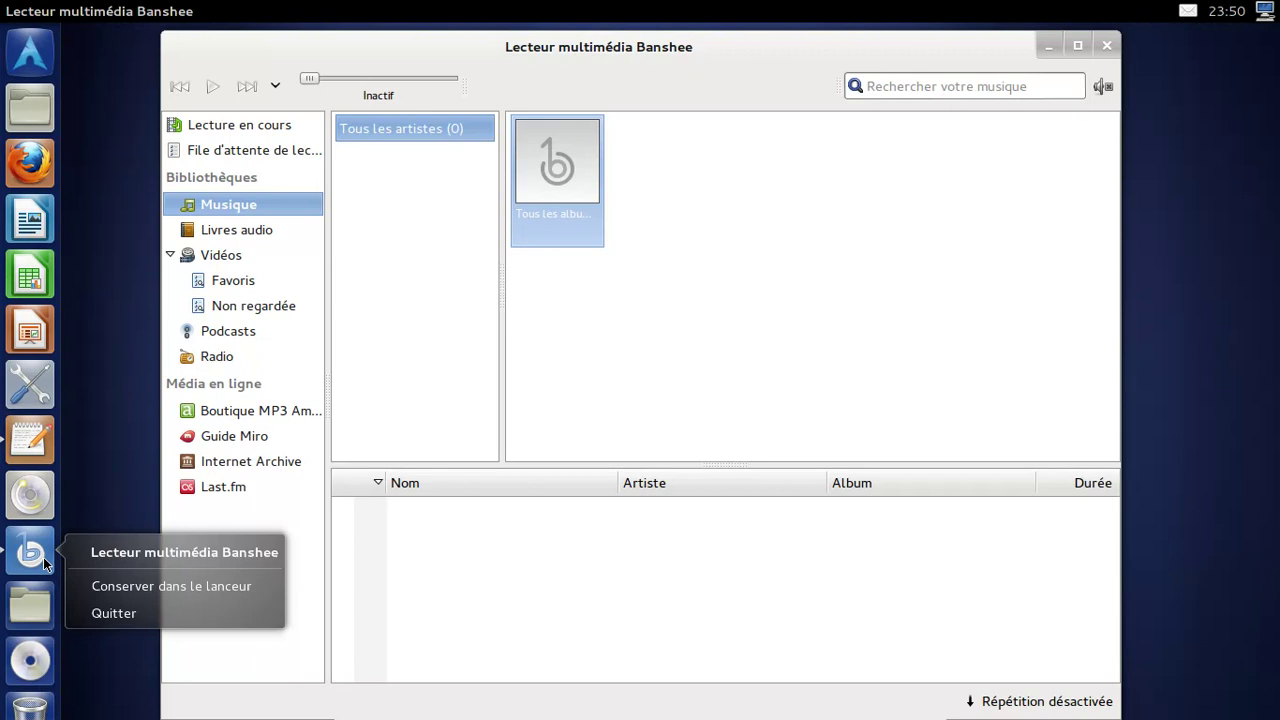
click(121, 585)
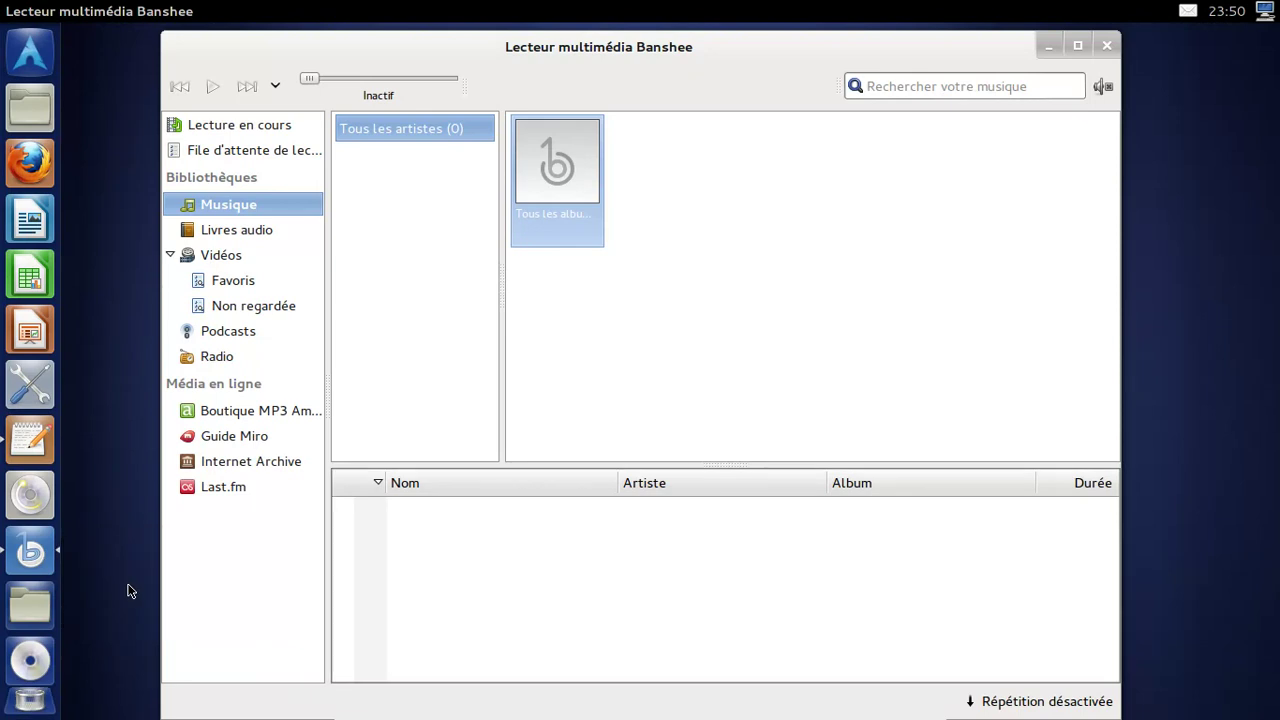
click(1105, 44)
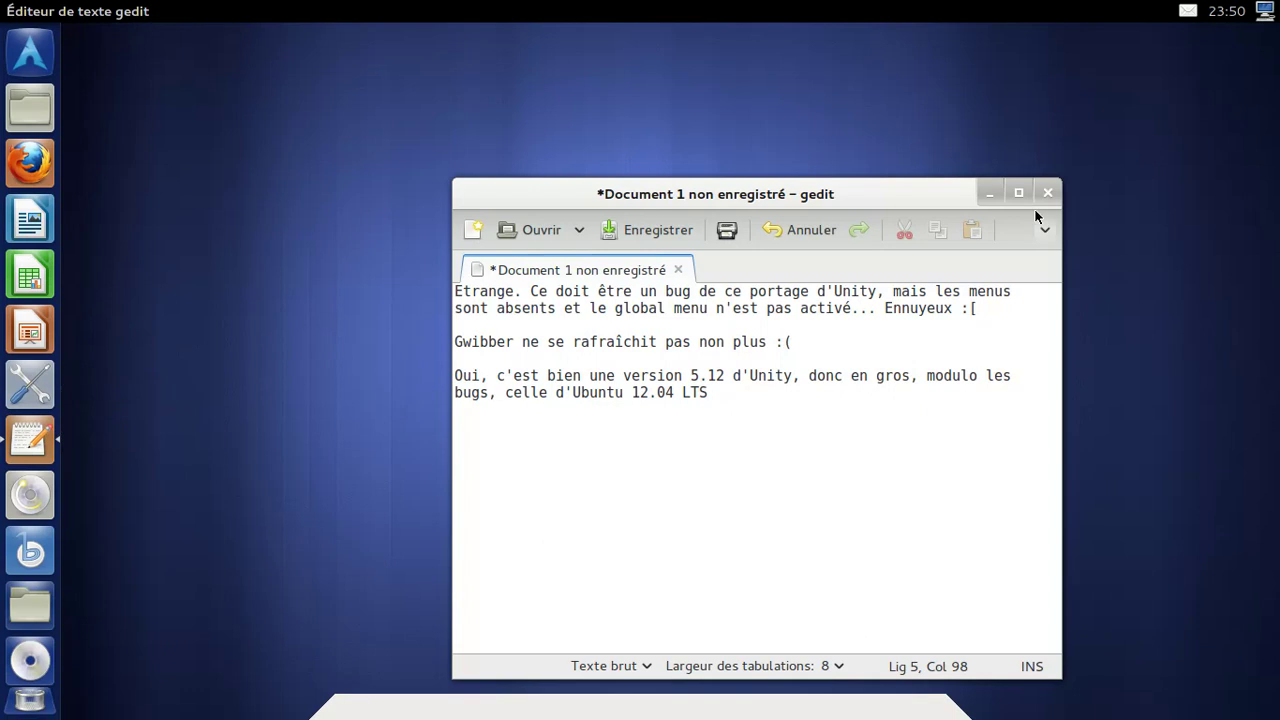
- Try to move the gedit window to the first workspace in the workspace overview, and go back to that workspace
right_click(40, 440)
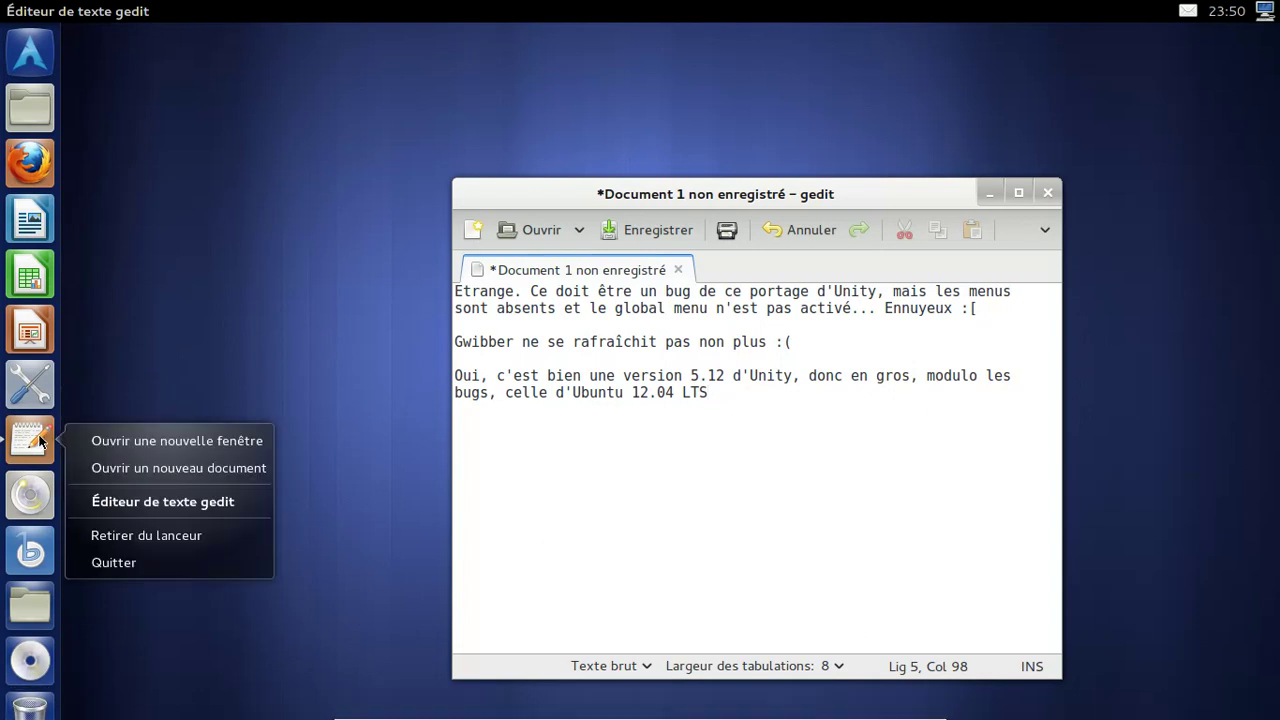
click(307, 339)
drag(896, 187, 720, 220)
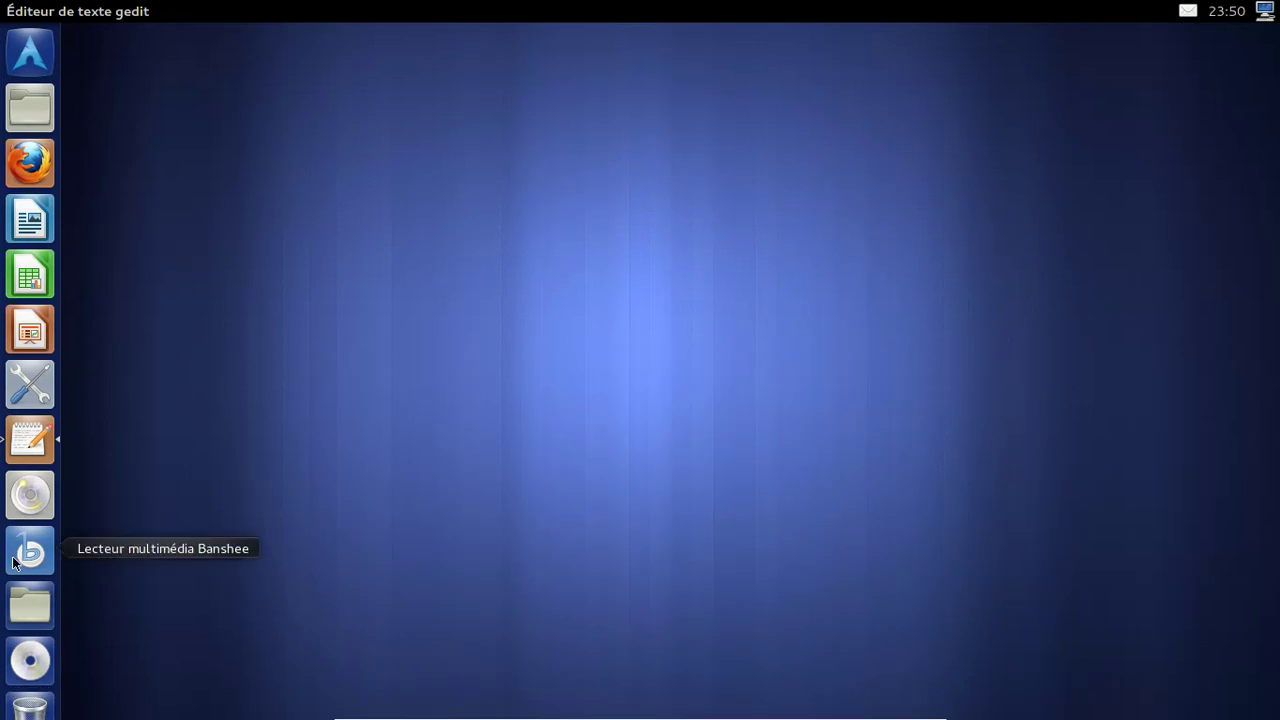
click(30, 604)
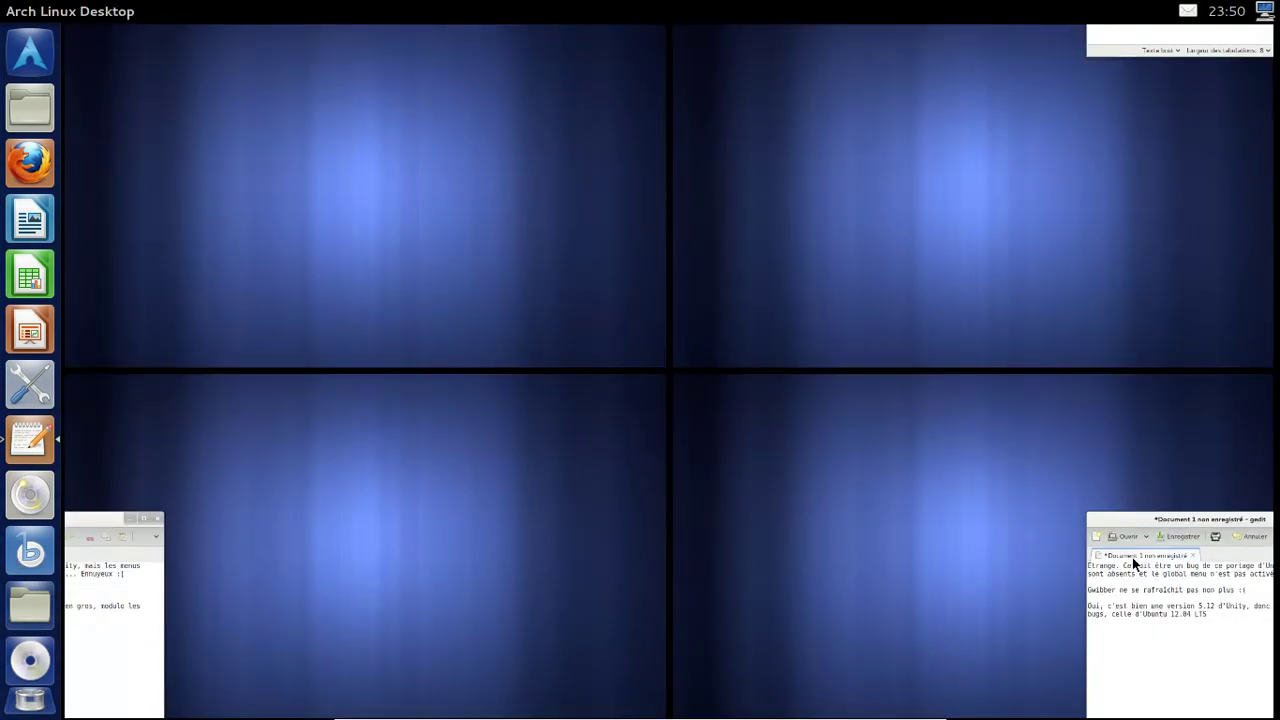
drag(1166, 531, 472, 210)
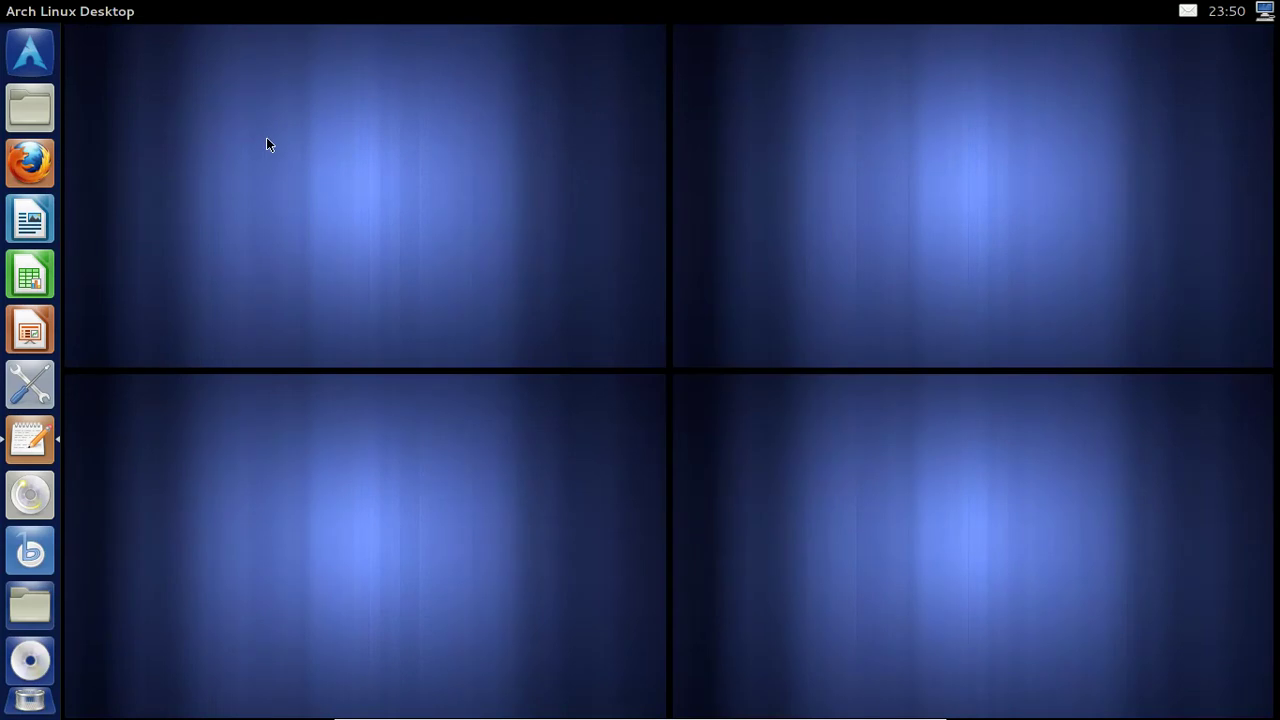
click(266, 137)
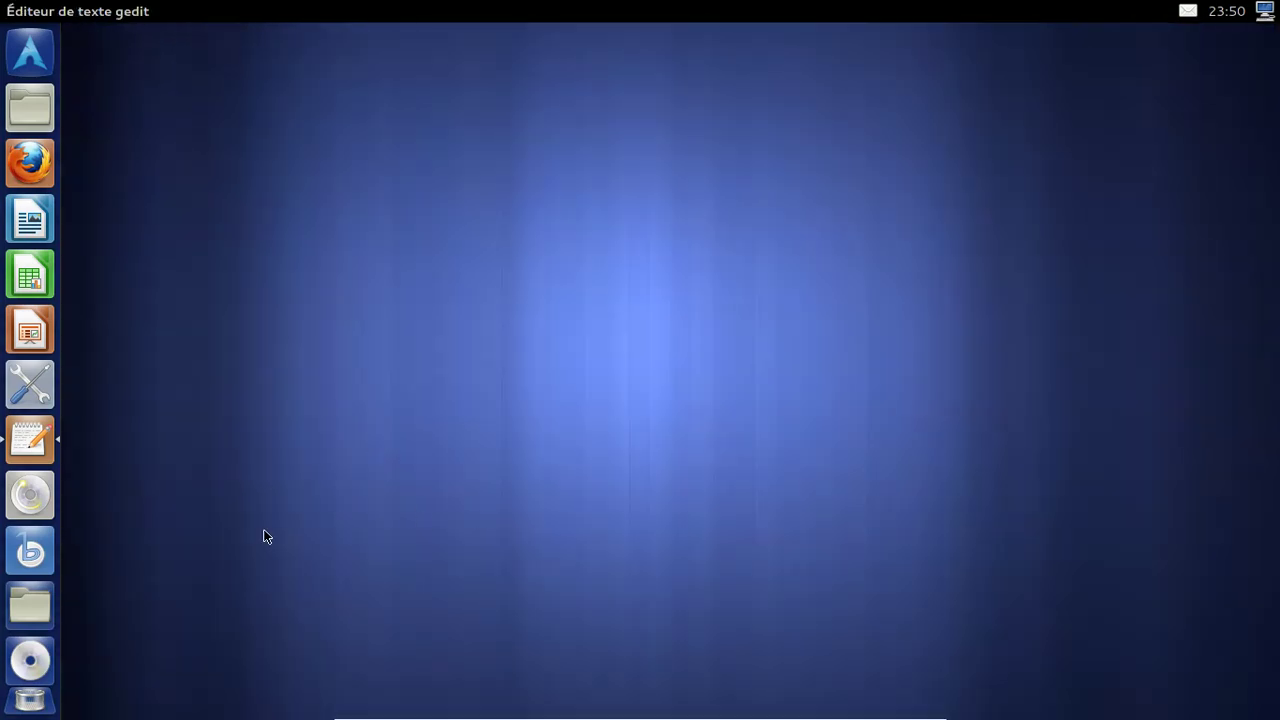
- Quit the gedit text editor through its launcher entry
right_click(30, 438)
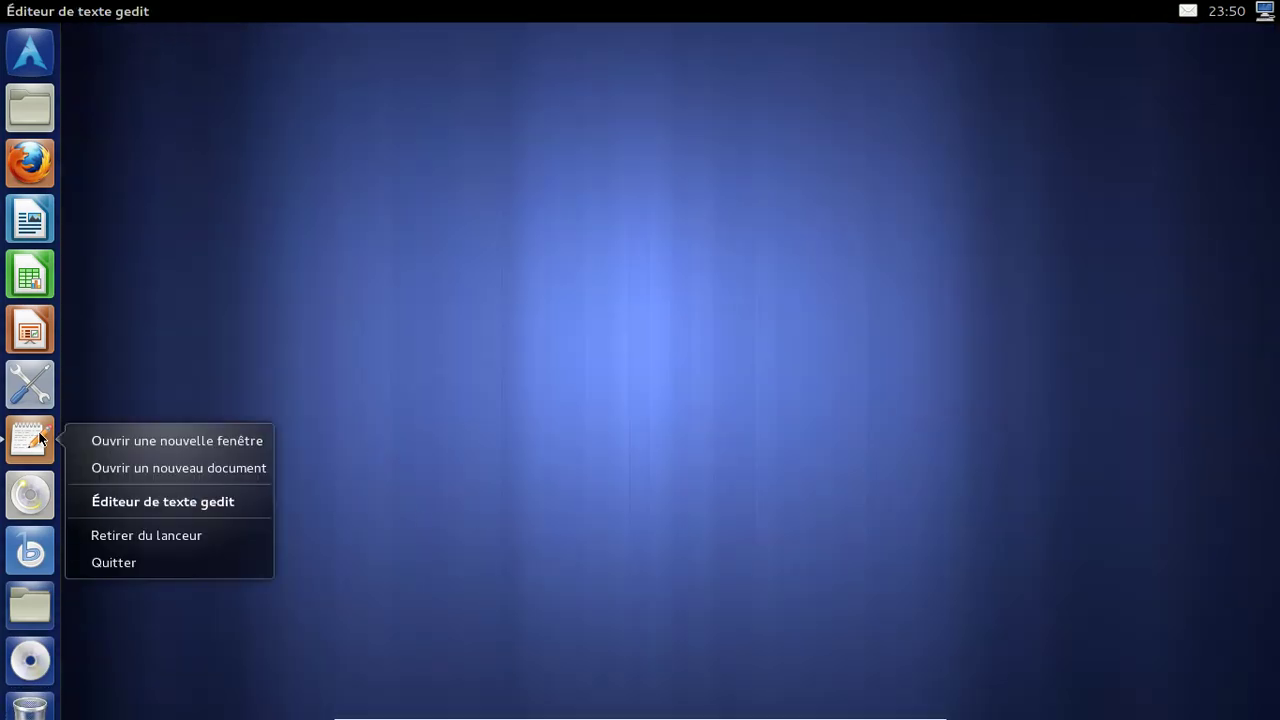
click(176, 560)
click(204, 545)
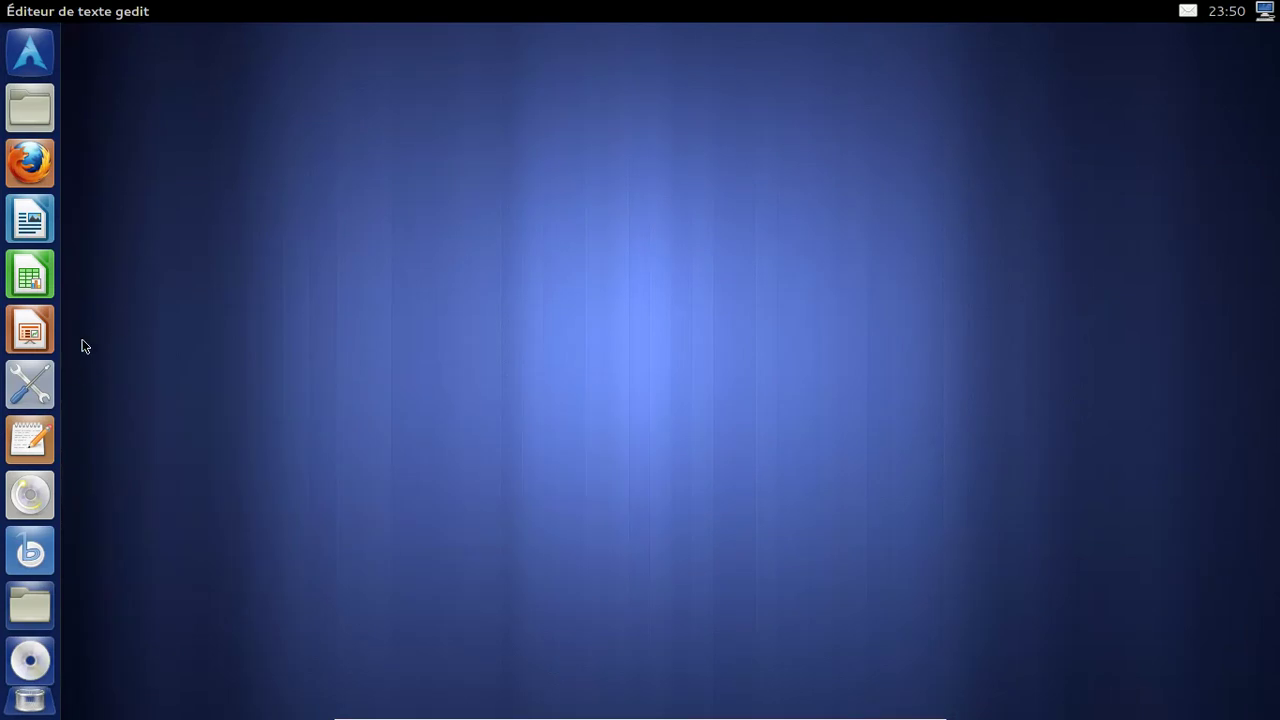
- Open the Ajouter/supprimer des logiciels package manager from the Dash's recent applications, view it and close it
click(38, 55)
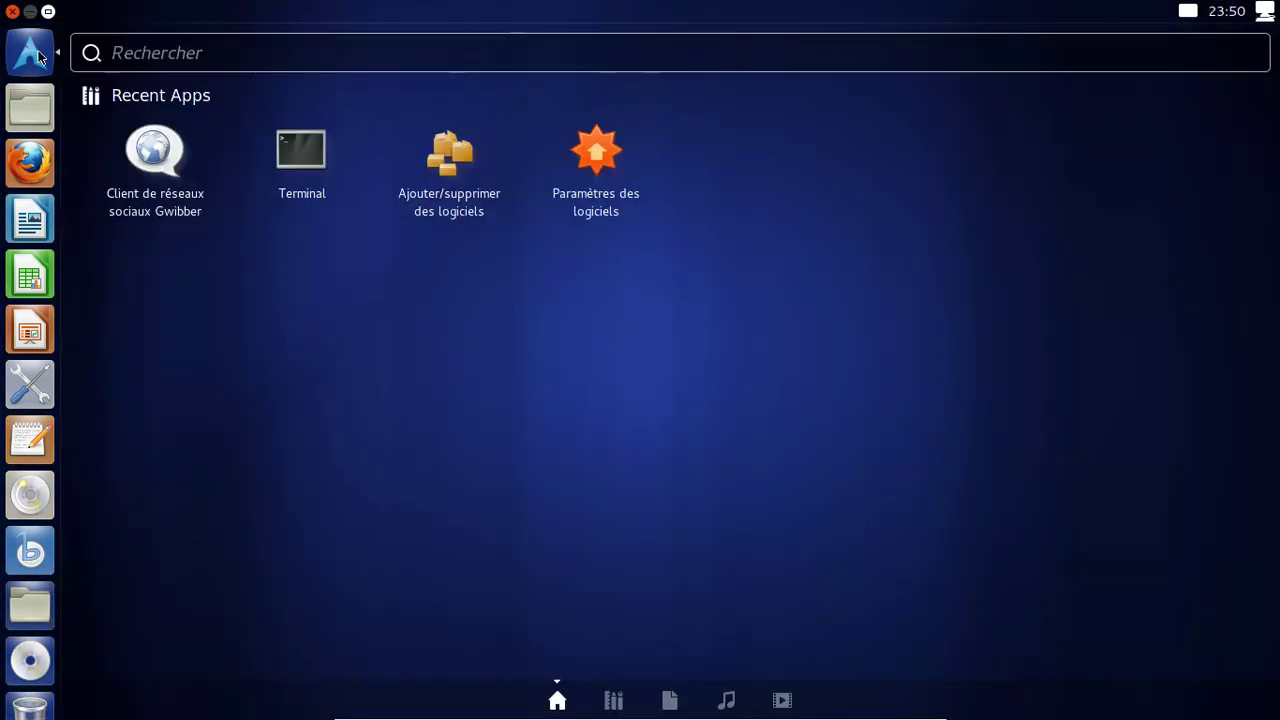
click(478, 166)
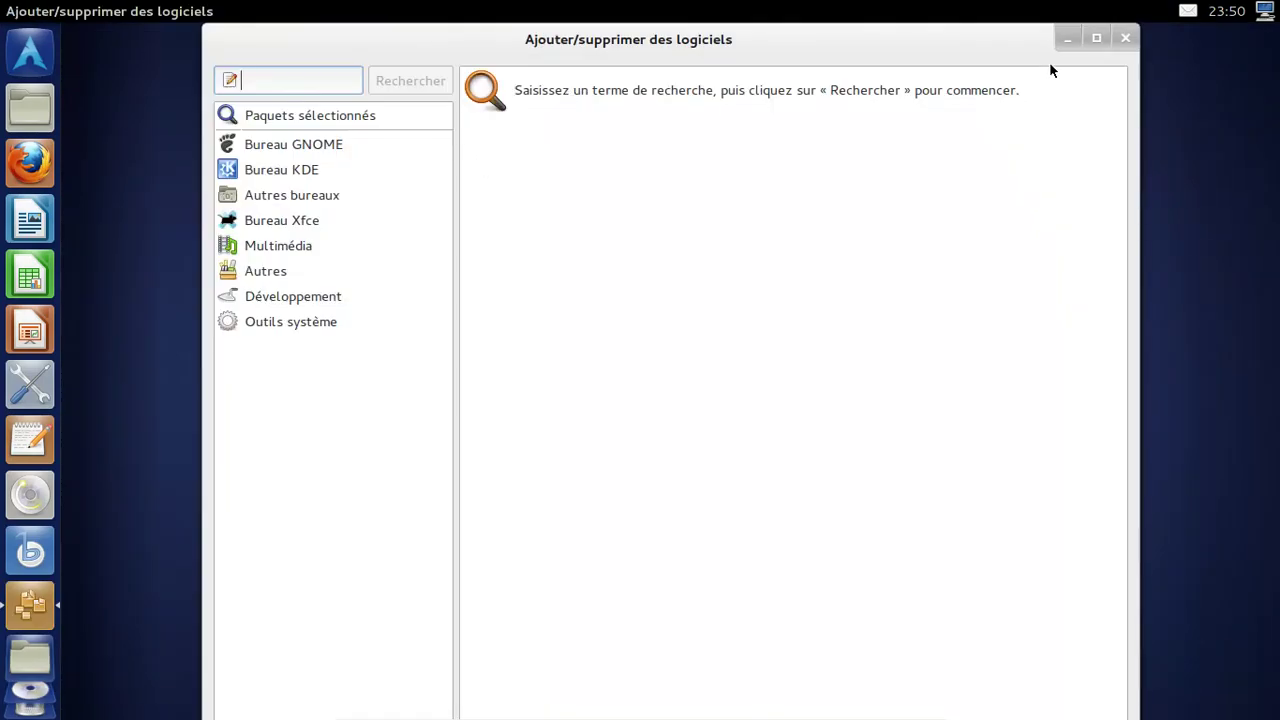
click(1124, 39)
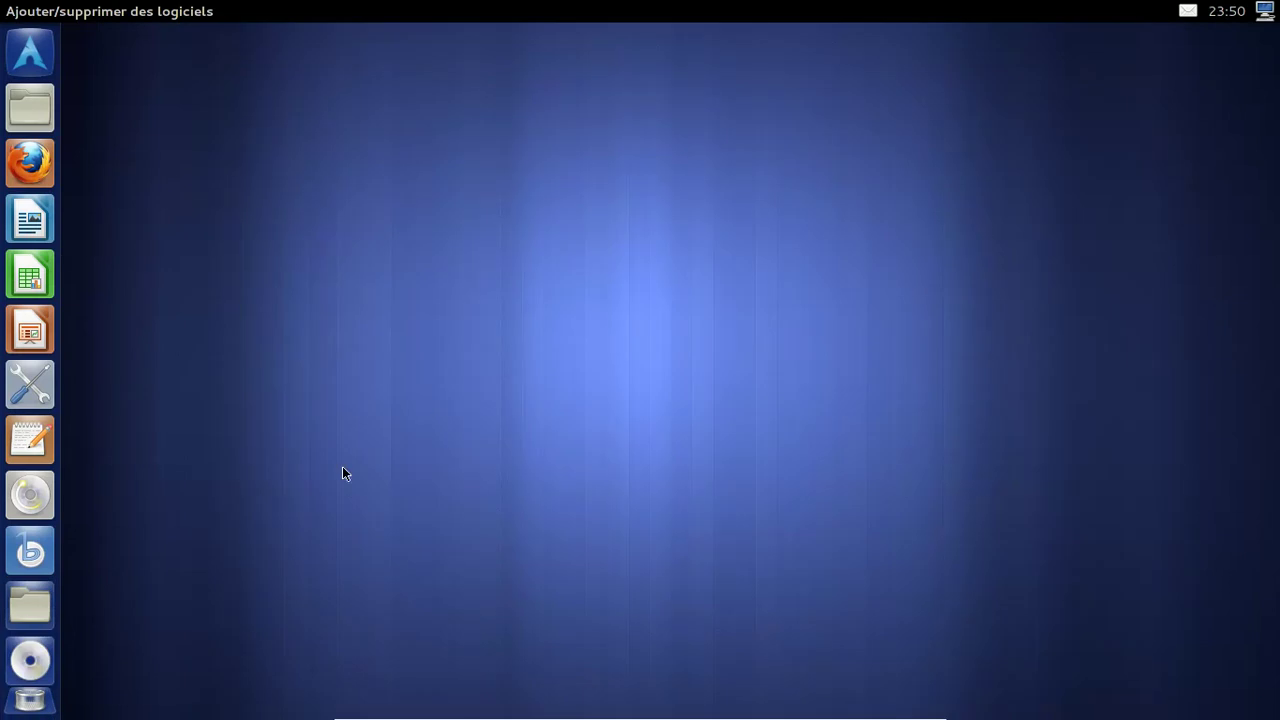
- Check the system for available software updates from the session options and dismiss the update window
click(1267, 16)
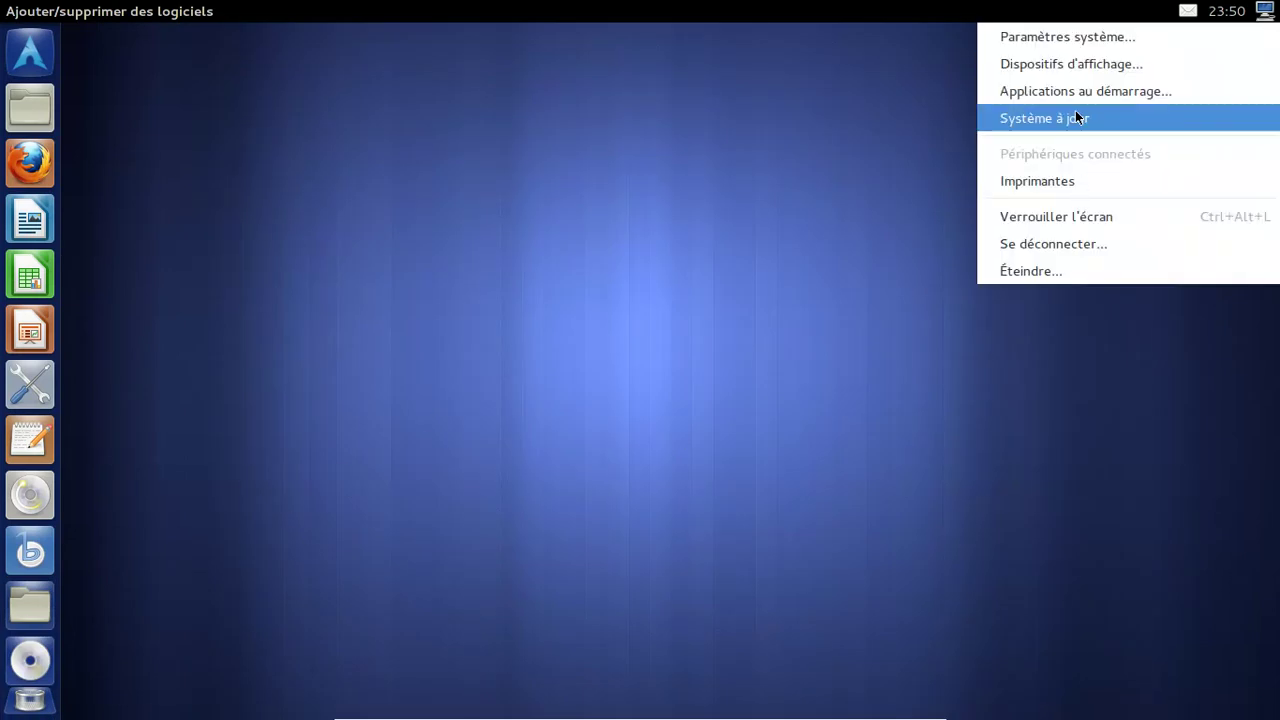
click(1078, 120)
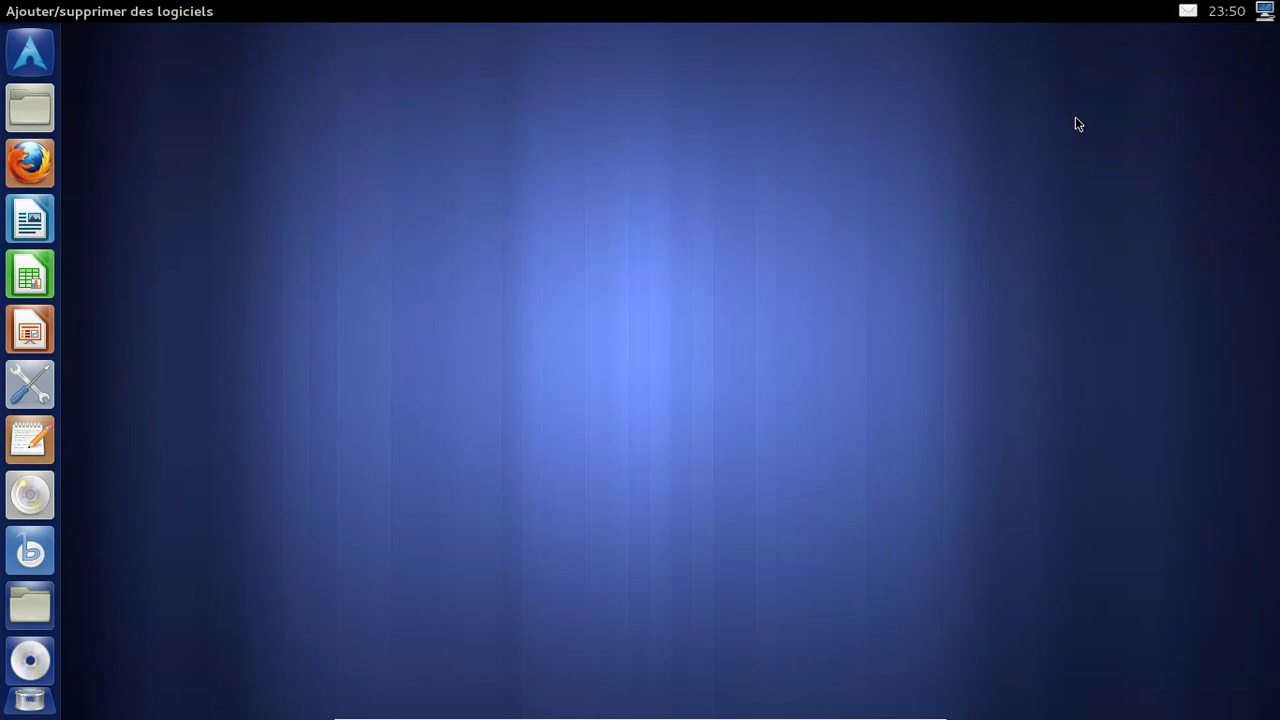
click(1265, 16)
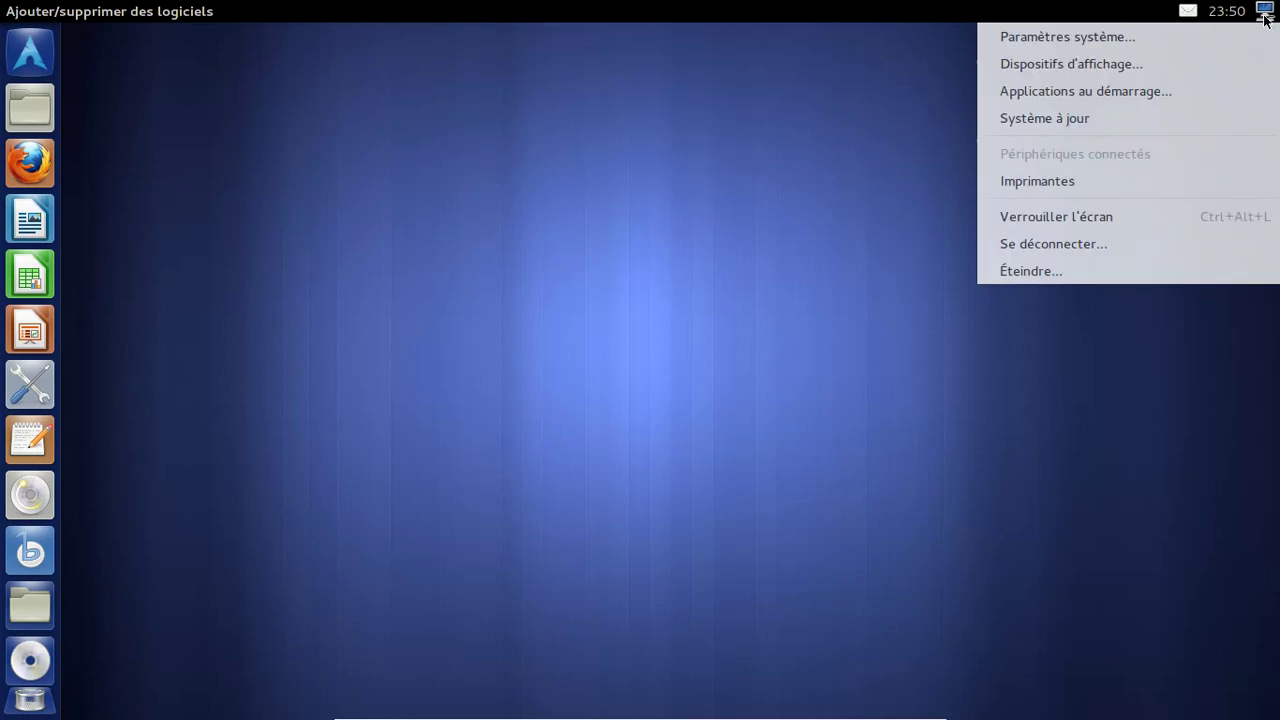
click(1019, 124)
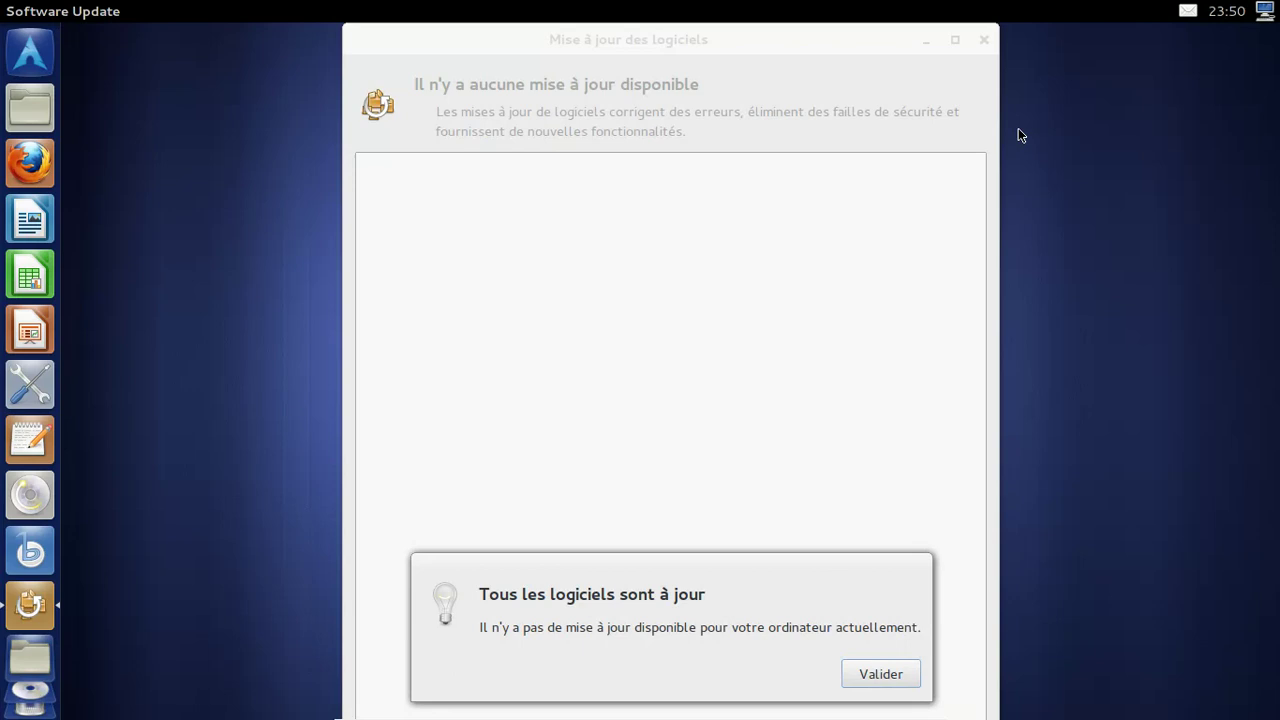
click(895, 688)
- Try the shutdown option, and log out of the Unity session instead
click(1265, 13)
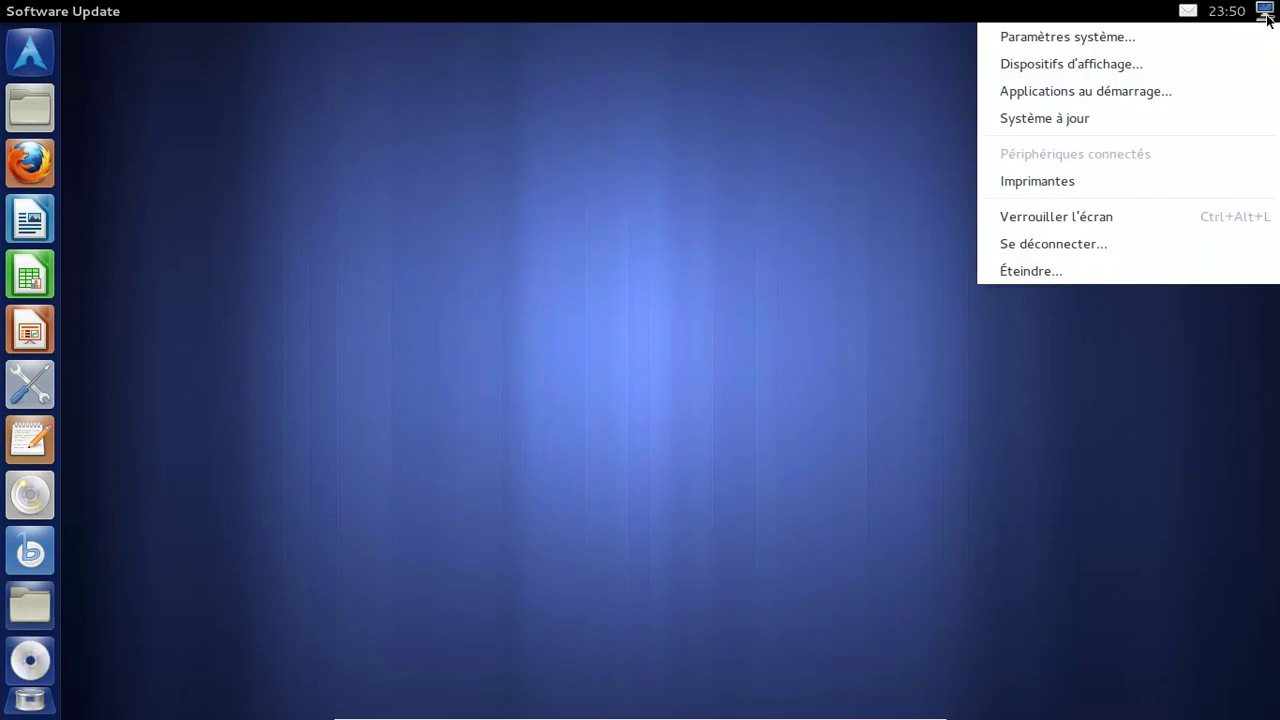
click(1121, 270)
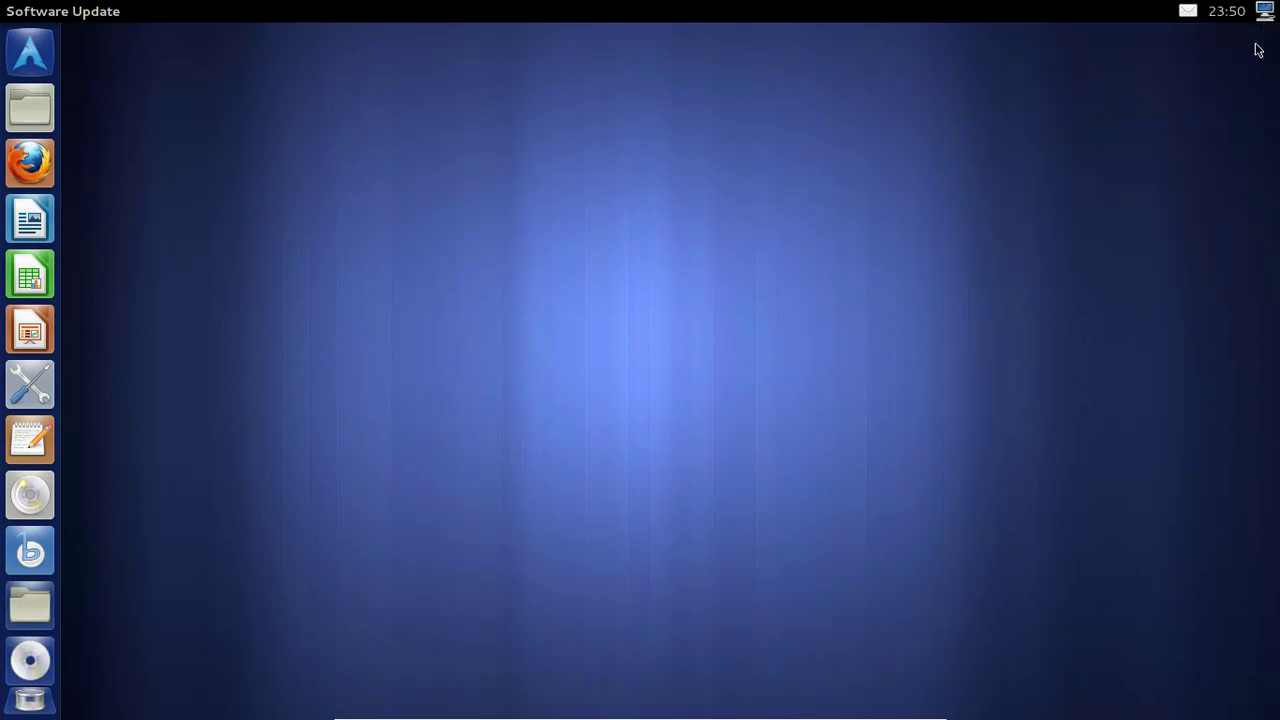
click(1265, 13)
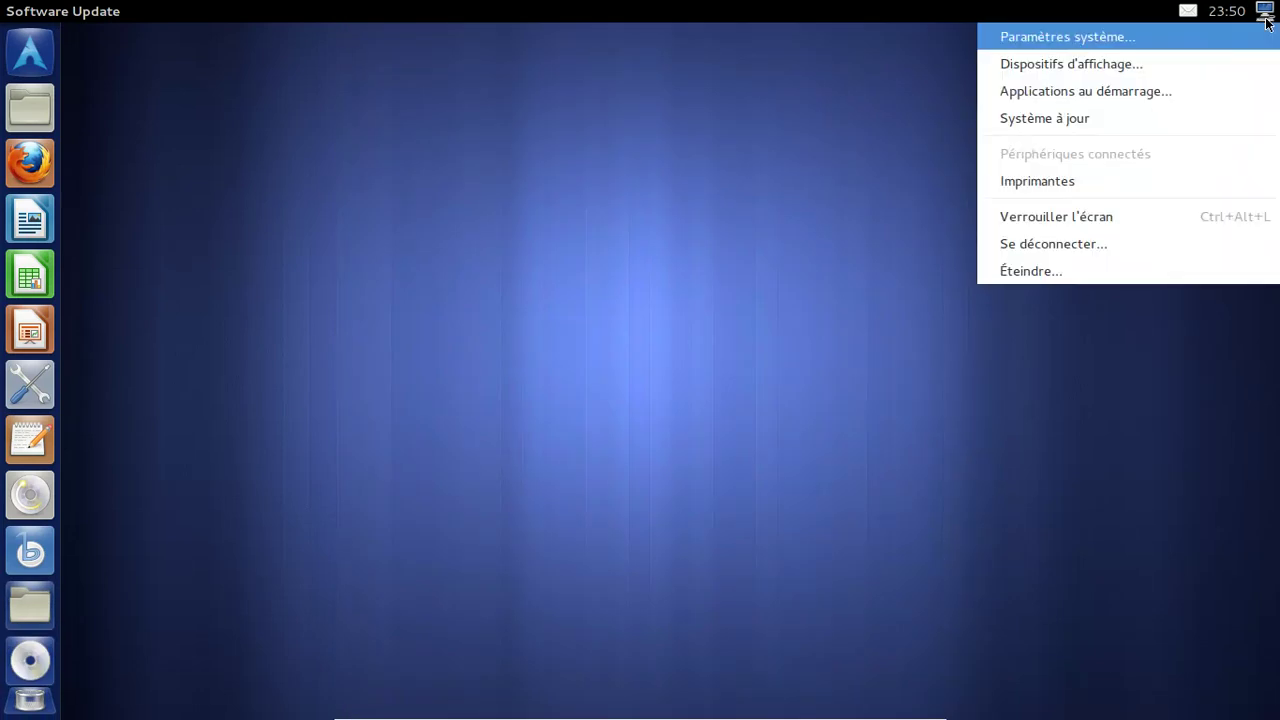
click(1085, 245)
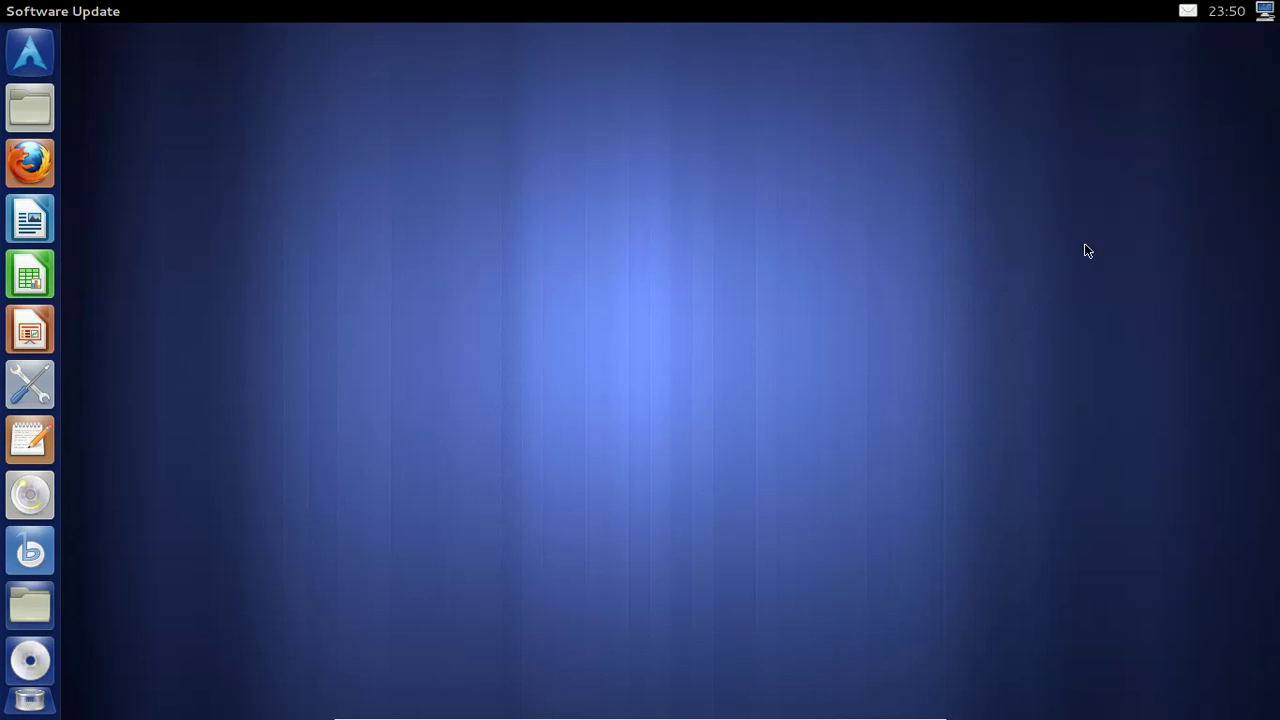
click(913, 424)
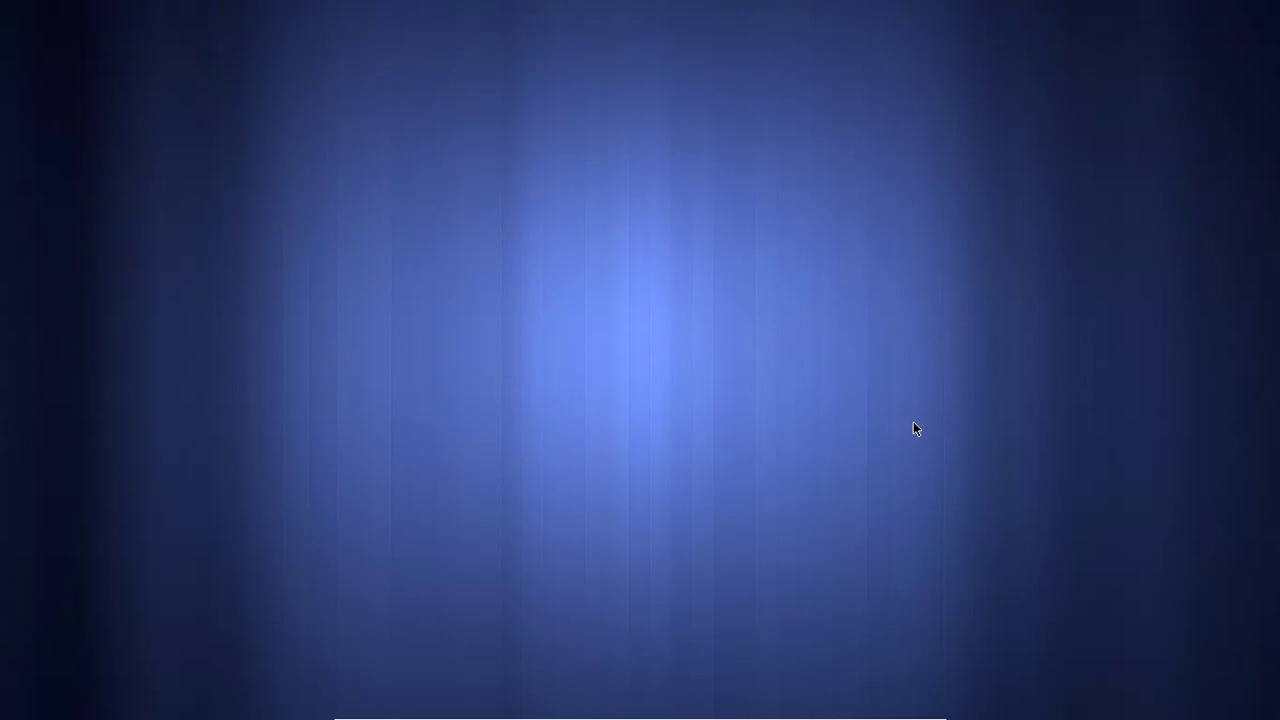